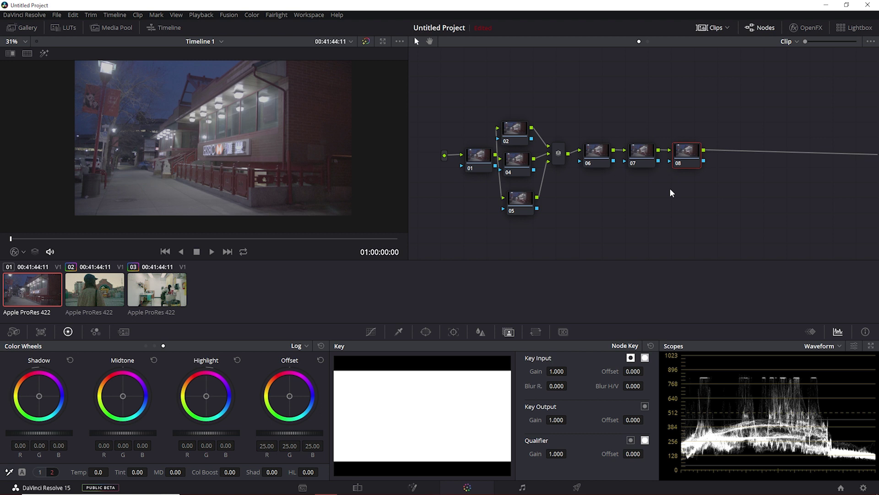
Step: Extend the node tree with serial nodes 09 and 10, parallel node 12, and nodes 13, 14 and 15 after the parallel mixer
key("alt+s")
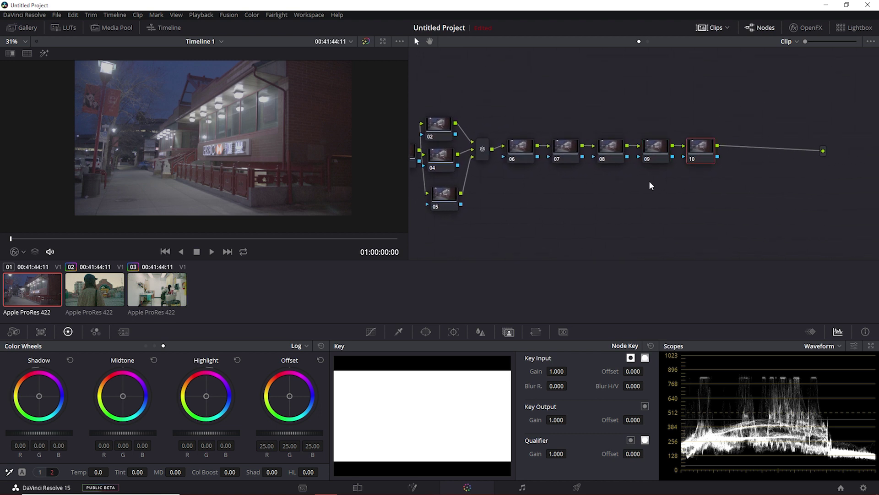
key("alt+p")
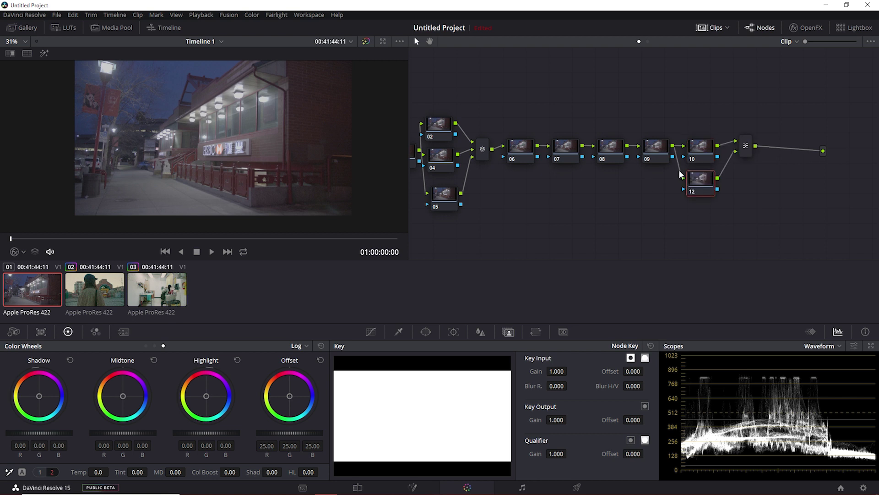
left_click(746, 147)
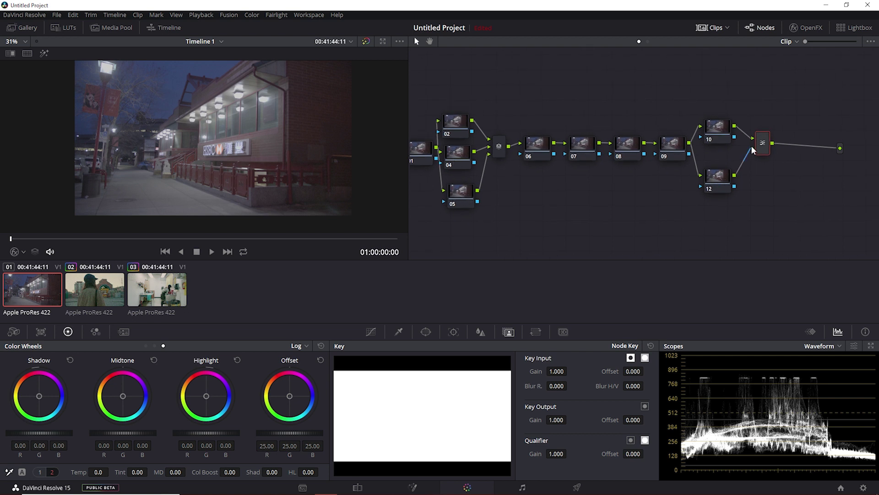
key("alt+s")
key("alt+s")
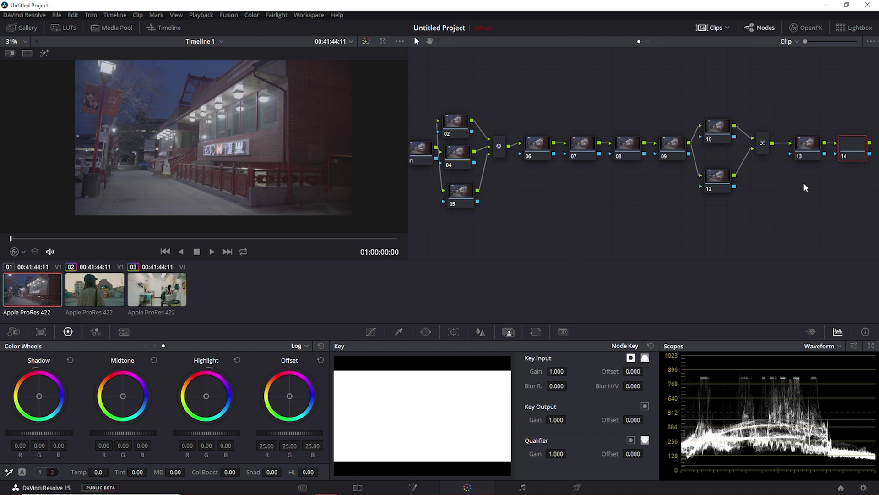
key("alt+o")
left_click_drag(433, 225, 833, 198)
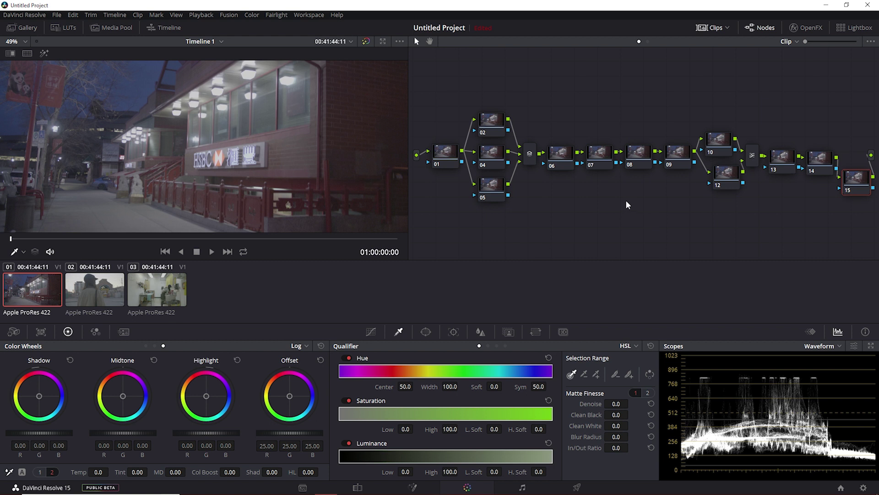
Step: Apply a LUT to the Pre node and another to the LUT node
left_click(443, 154)
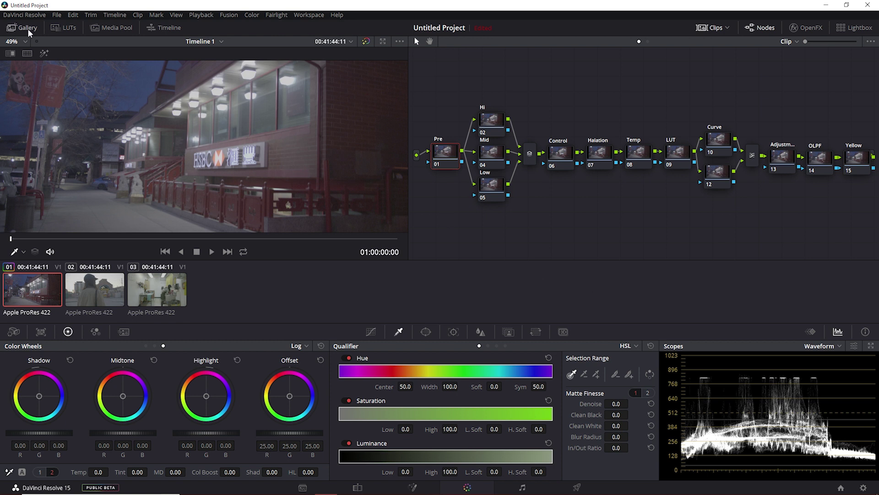
left_click(64, 27)
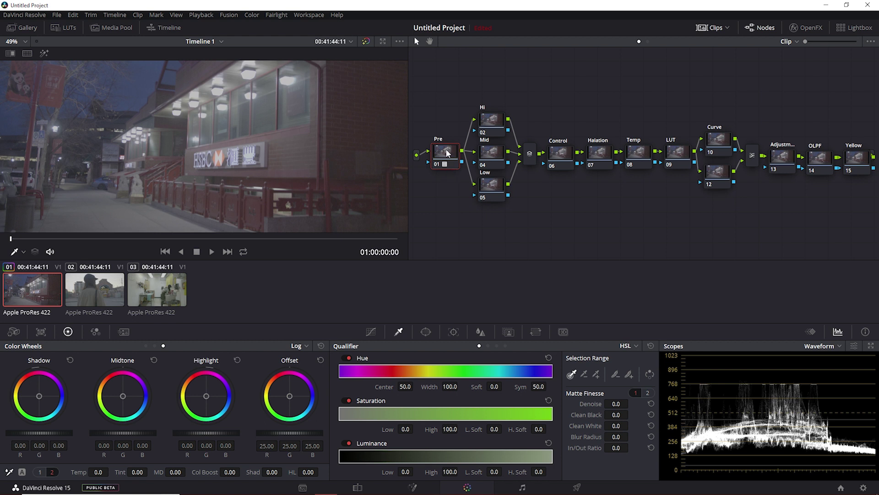
left_click(496, 122)
left_click(493, 188)
scroll(327, 139, "down", 1)
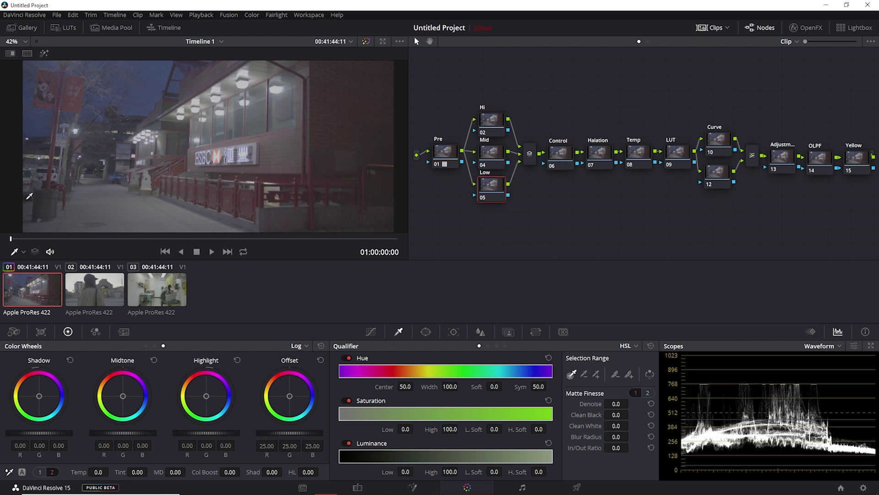
left_click(677, 163)
left_click(57, 27)
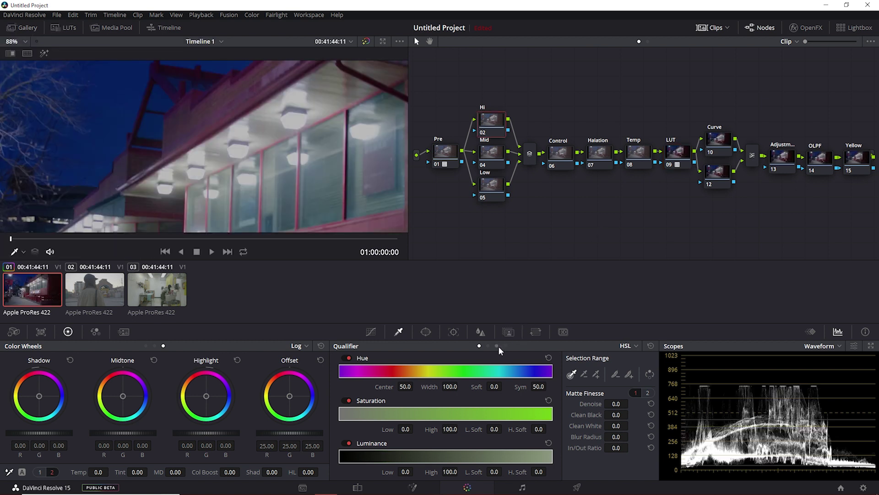
Step: Sample the bright ceiling lamp with a luminance-only qualifier on the Hi node and highlight the selected area
left_click(498, 346)
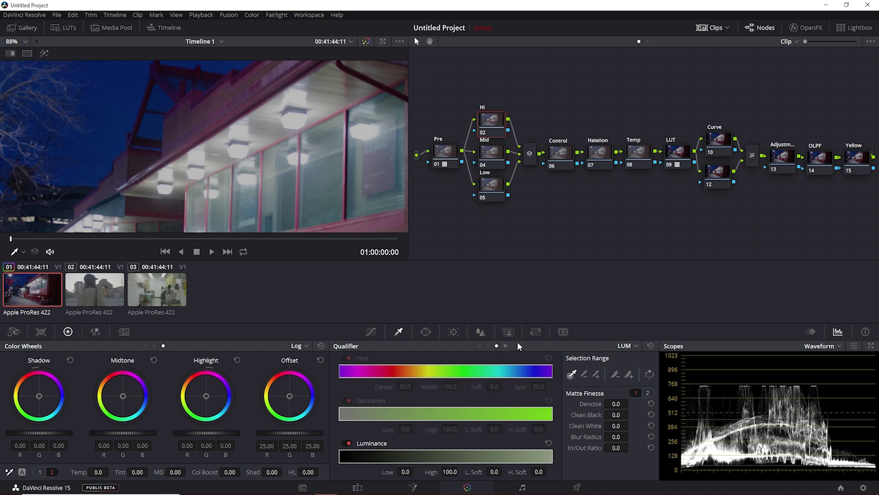
left_click(296, 118)
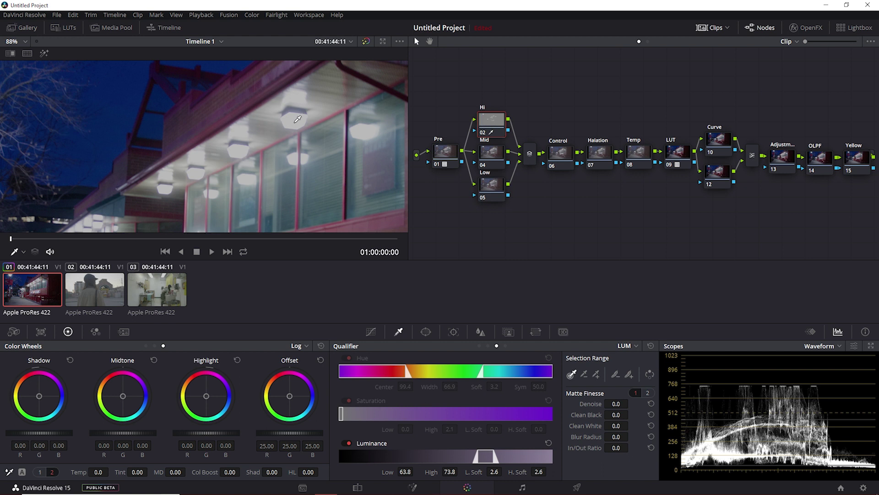
key("shift+h")
scroll(229, 177, "down", 5)
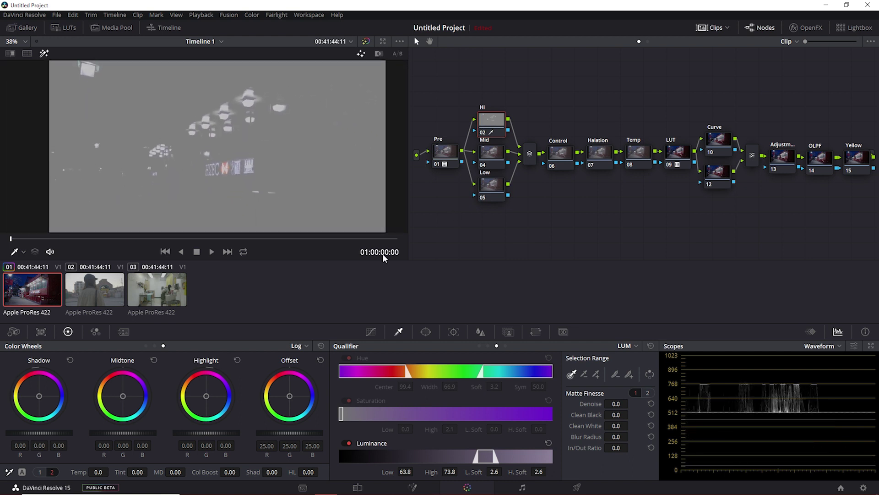
Step: Refine the Hi node's luminance range to Low 65.3, High 79.0, Low Soft 9.3 and High Soft 3.6
mouse_move(502, 473)
left_mouse_down()
mouse_move(491, 472)
mouse_move(518, 471)
left_mouse_up()
left_click_drag(449, 472, 462, 471)
left_click_drag(398, 475, 402, 475)
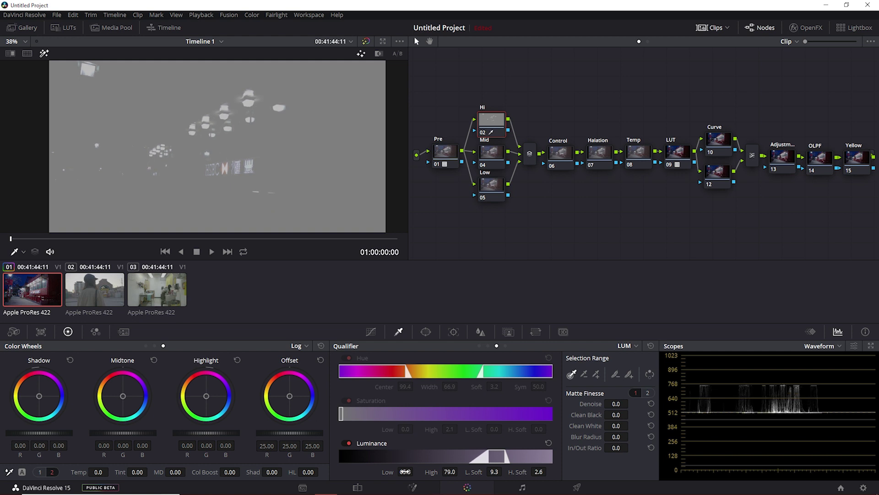
mouse_move(539, 472)
left_mouse_down()
mouse_move(549, 471)
mouse_move(542, 472)
left_mouse_up()
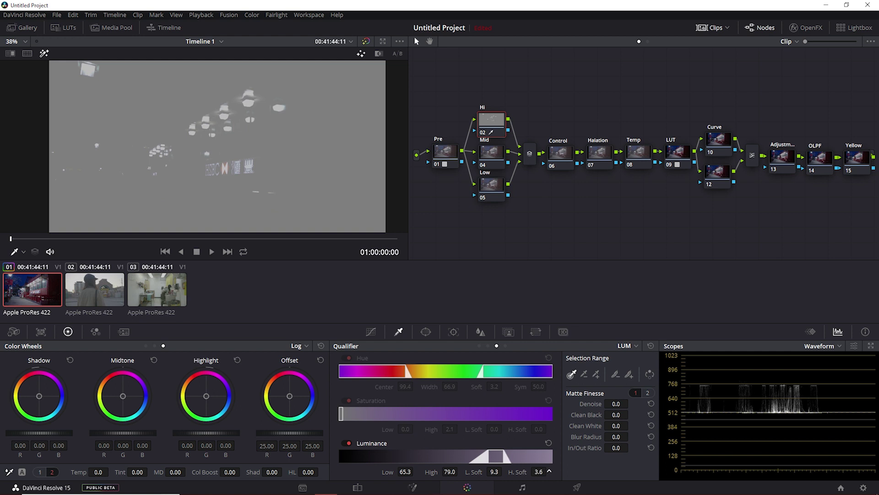
Step: Find the film effects and apply FilmConvert Pro 2.20 to the Hi node
left_click(806, 27)
left_click(775, 58)
type("film")
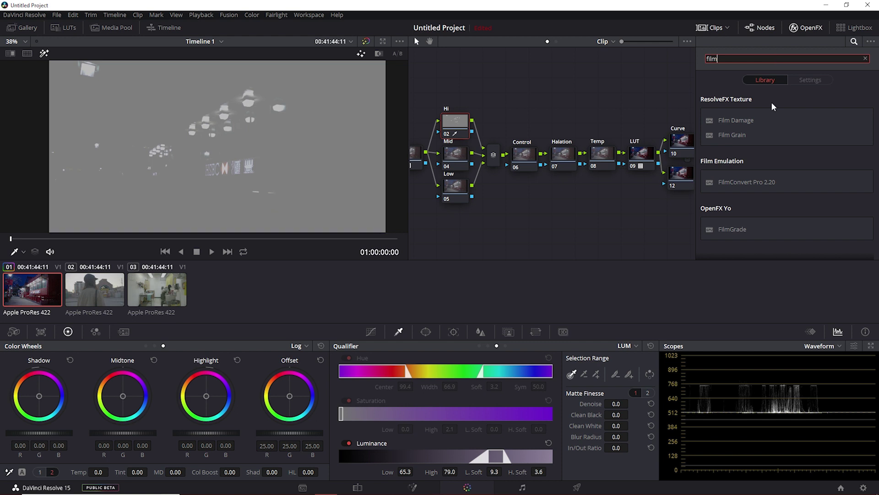
left_click_drag(744, 182, 453, 123)
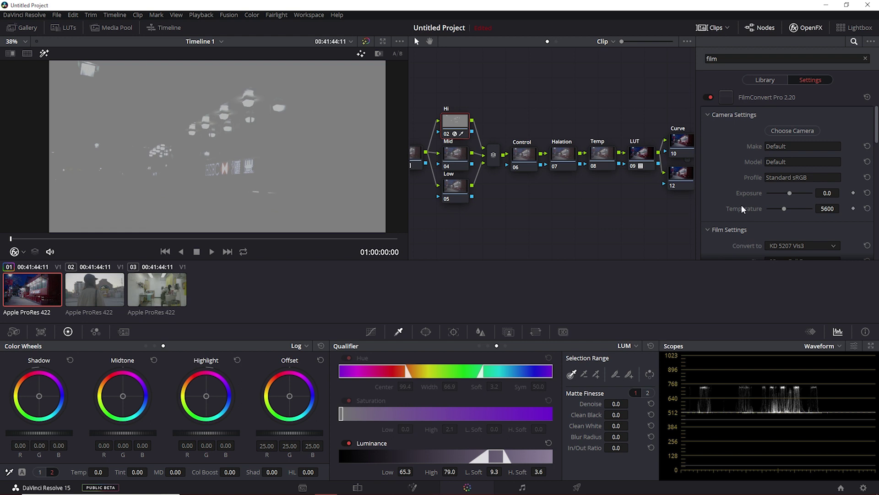
Step: Keep FilmConvert converting to KD 5207 Vis3, set its size to Super 16 and lower Film Color to its minimum
scroll(740, 218, "down", 2)
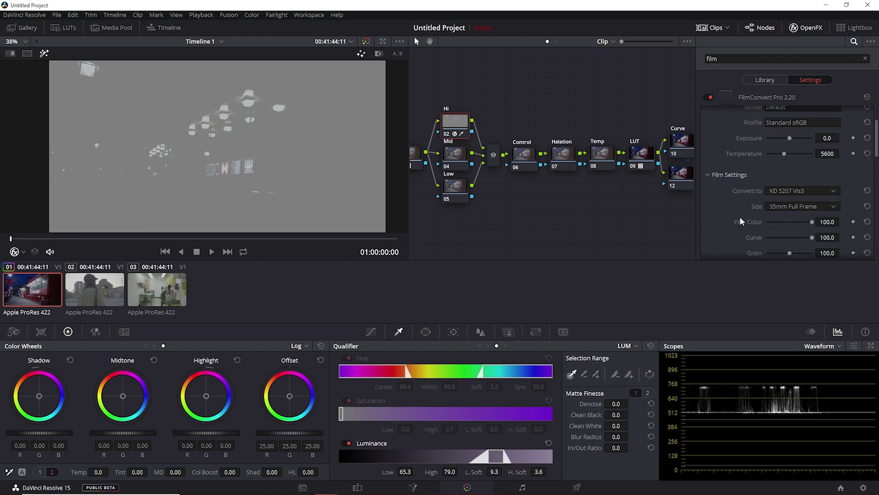
left_click(788, 191)
left_click(788, 203)
left_click(789, 207)
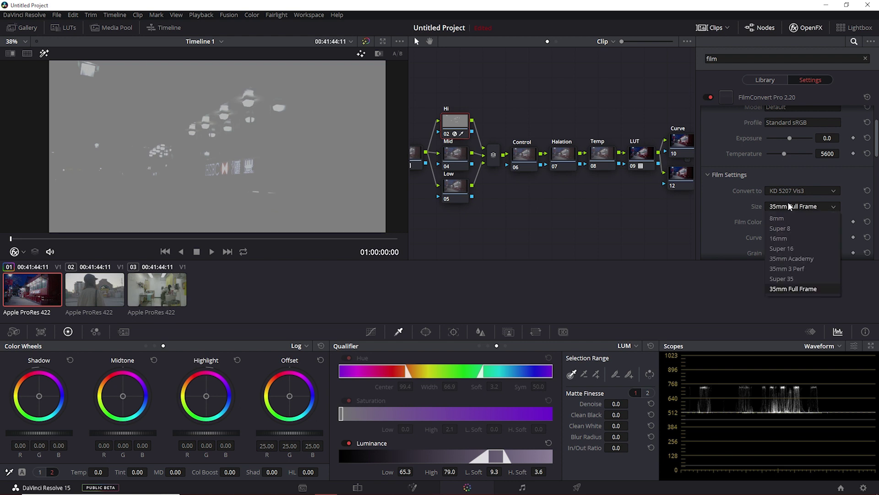
left_click(783, 248)
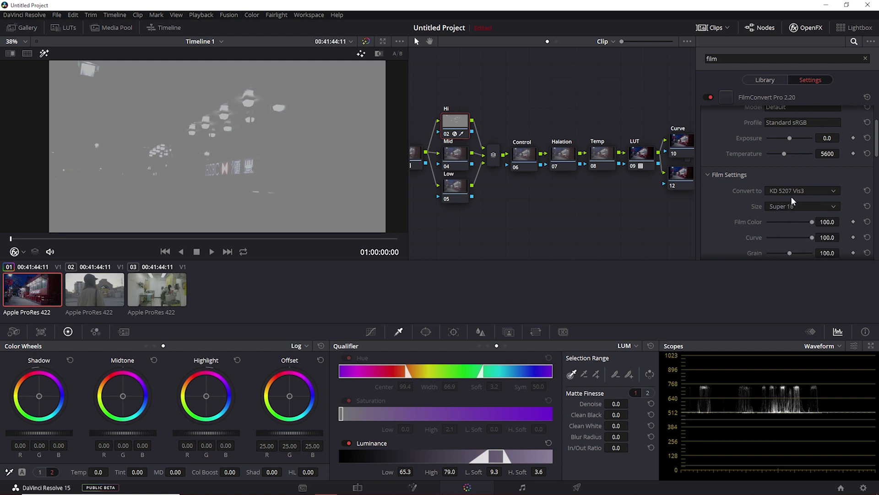
left_click_drag(809, 221, 755, 218)
left_click(815, 26)
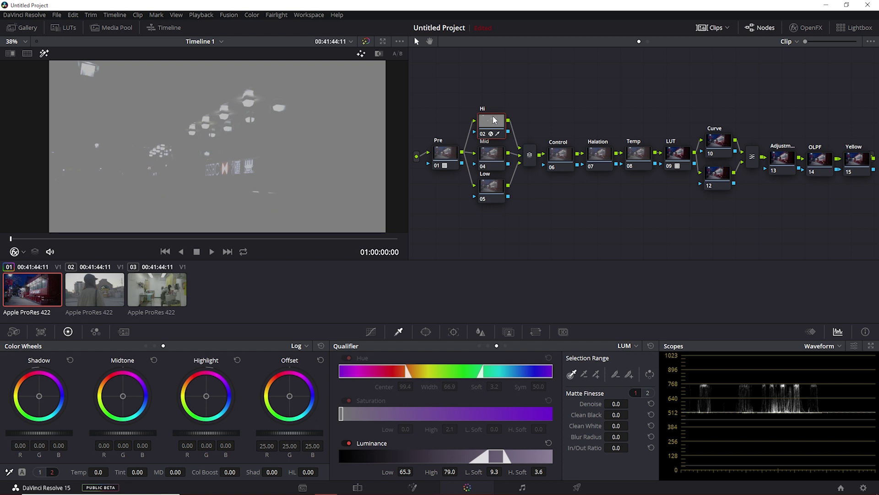
Step: Paste the Hi node's grade onto the Mid node
left_click(495, 150)
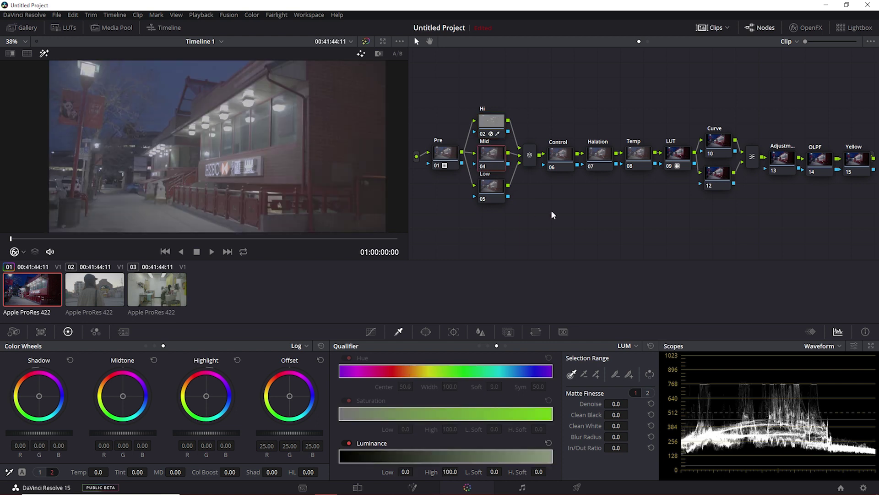
key("ctrl+v")
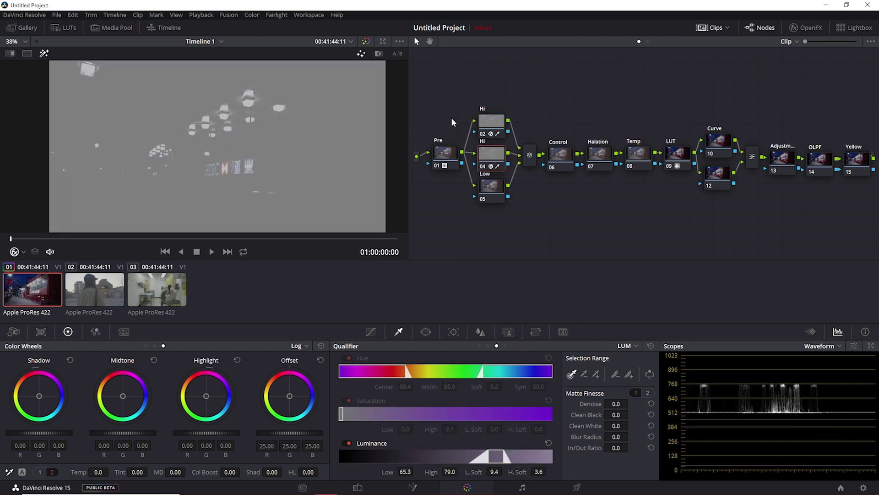
left_click(488, 189)
left_click(493, 160)
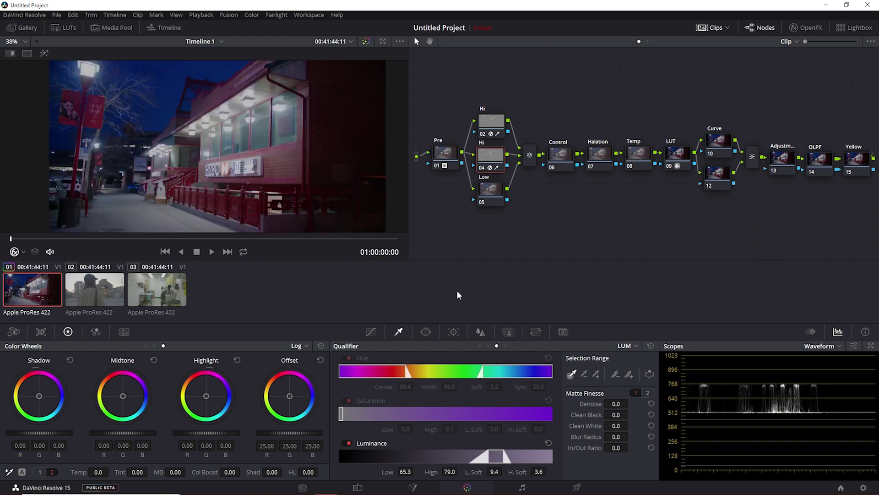
Step: Resample the Mid node's luminance qualifier from the sidewalk, with the highlight view off
key("shift+h")
left_click(373, 333)
left_click(396, 330)
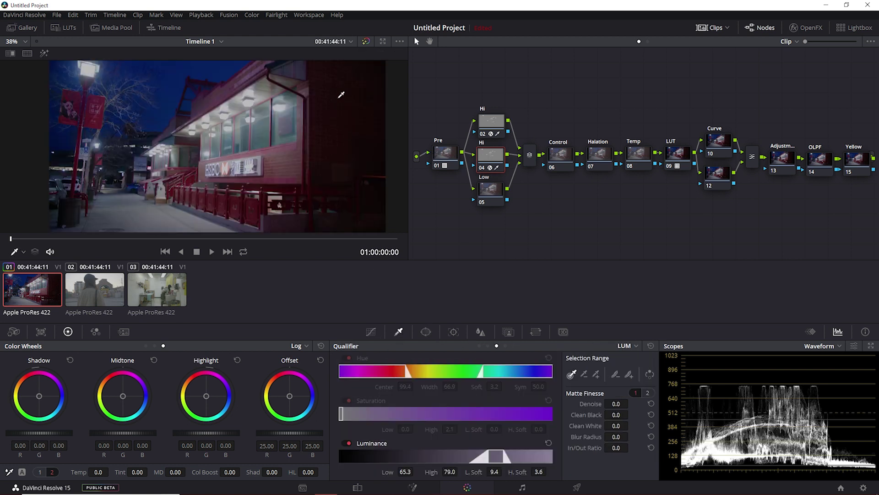
scroll(127, 200, "up", 2)
left_click_drag(127, 200, 156, 158)
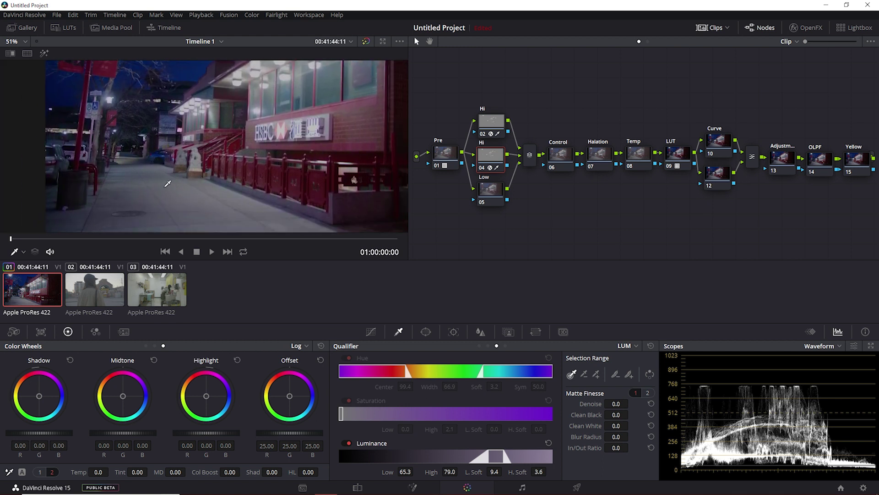
scroll(229, 118, "up", 2)
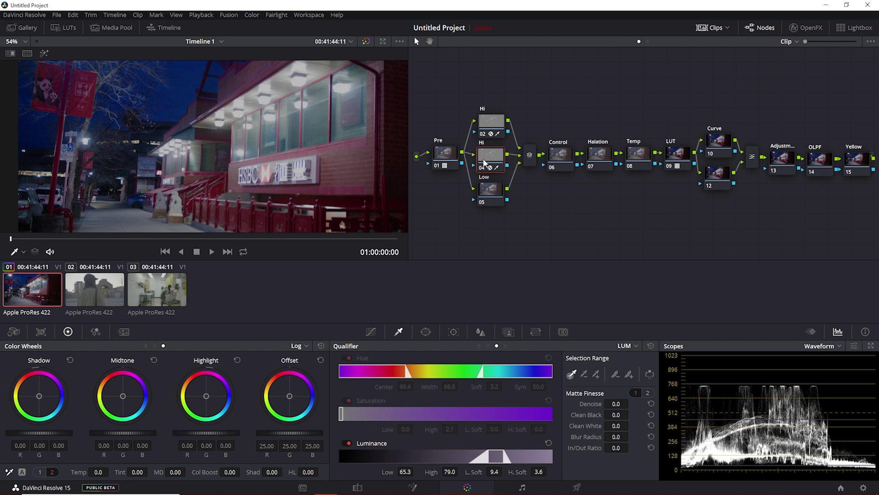
left_click_drag(301, 167, 306, 120)
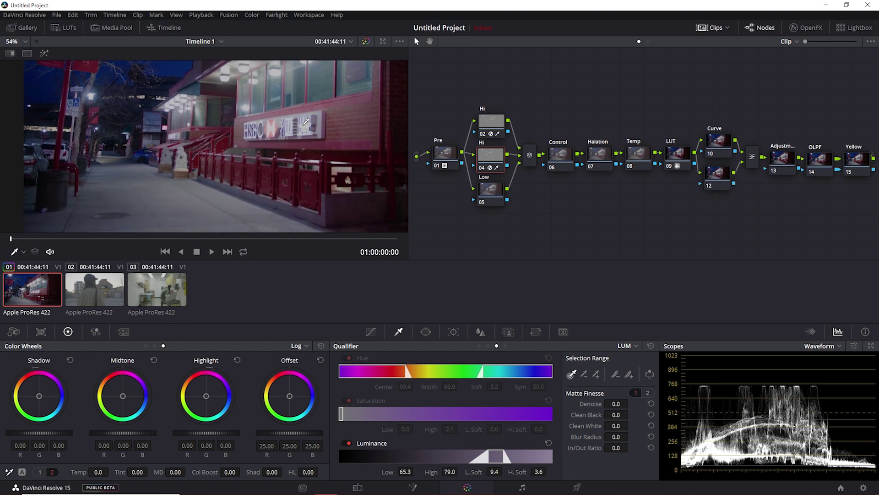
left_click(161, 185)
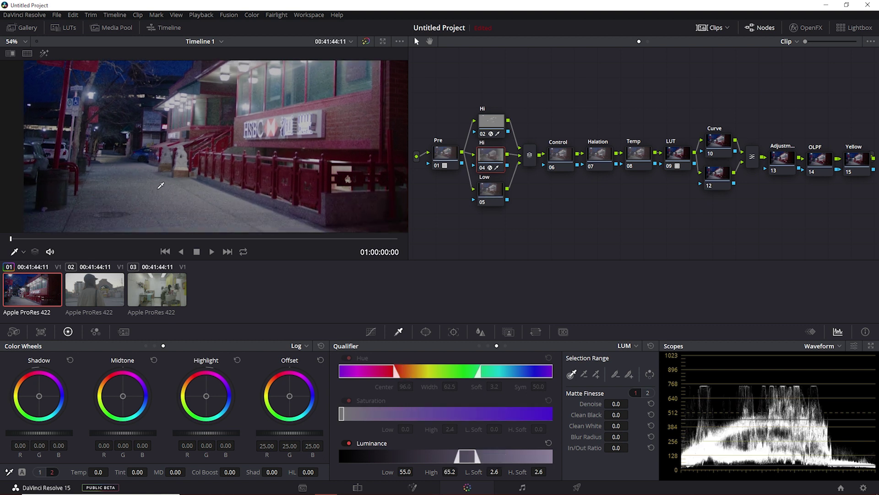
Step: Set the Mid node's luminance High to 62.3, checking the selection in the highlight view
key("shift+h")
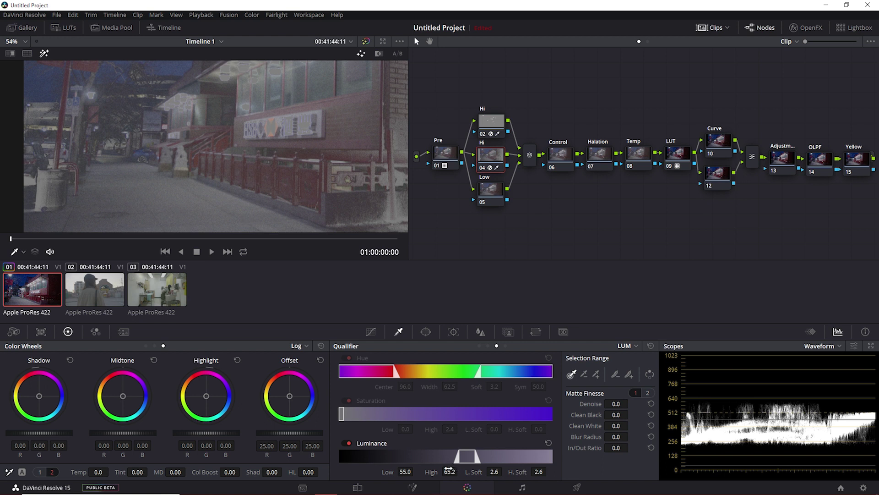
mouse_move(450, 470)
left_mouse_down()
mouse_move(439, 471)
mouse_move(460, 471)
left_mouse_up()
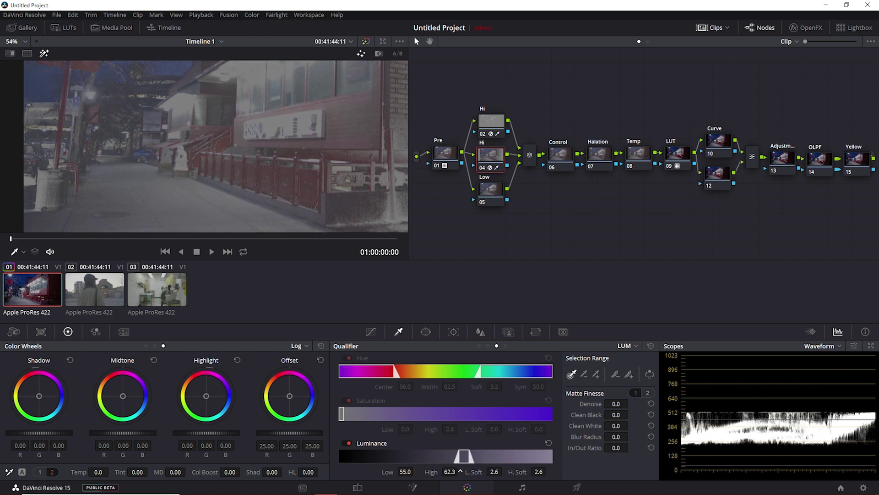
key("shift+h")
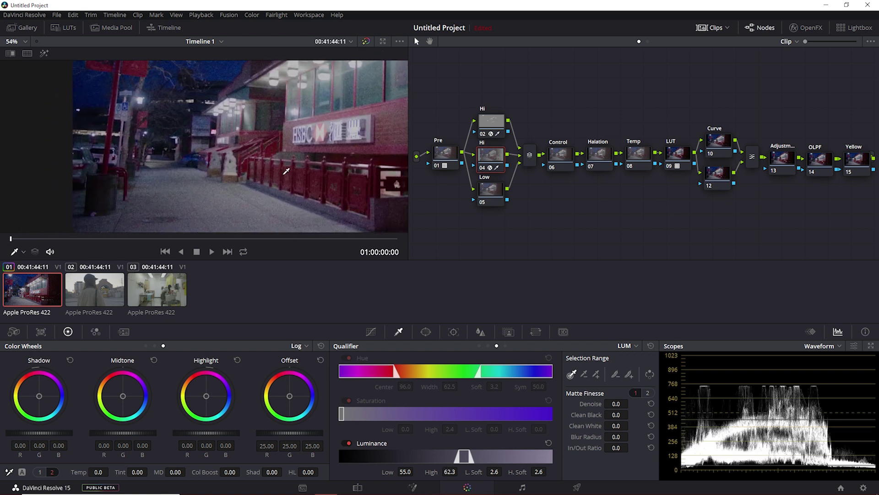
Step: Paste the Mid node's grade onto the Low node and highlight its qualified area
left_click(498, 189)
left_click(491, 156)
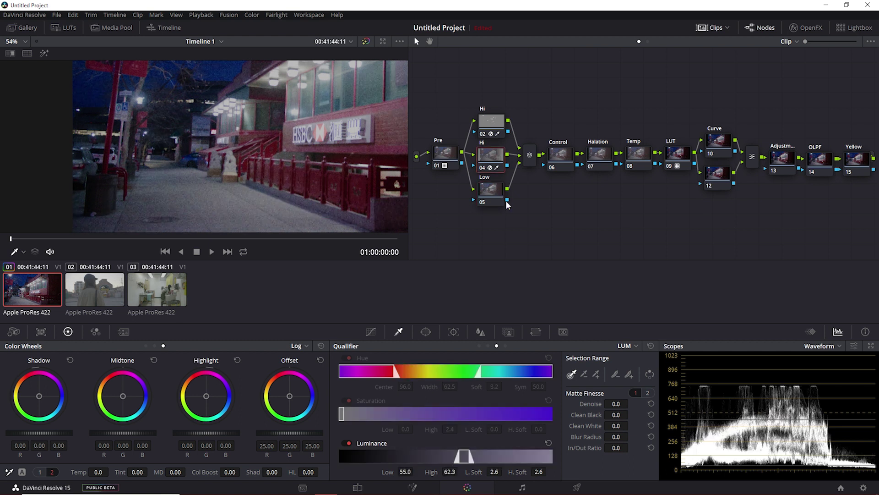
left_click(488, 192)
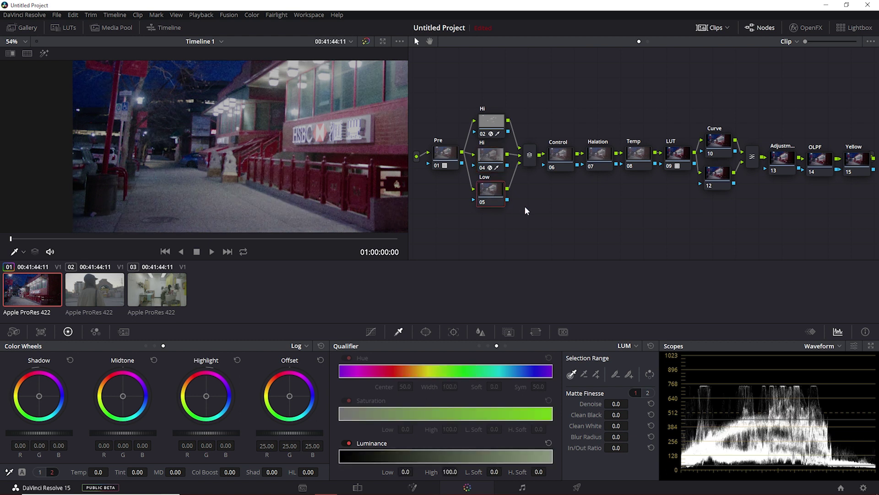
key("ctrl+v")
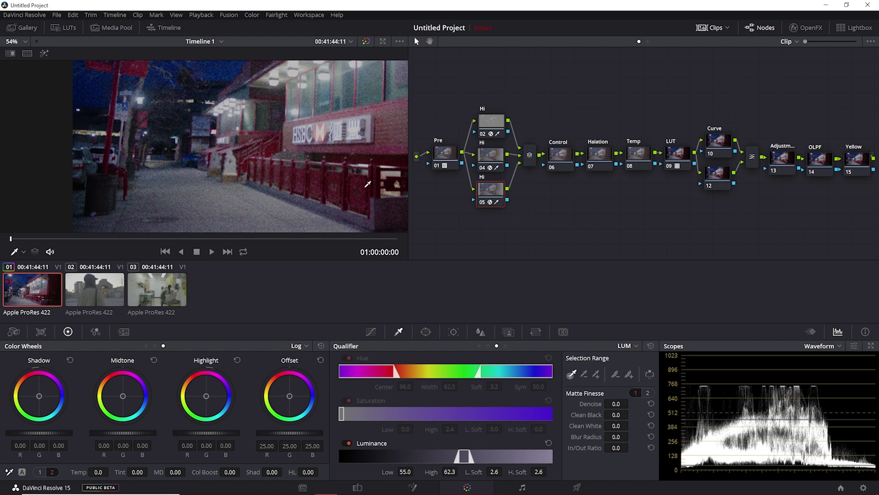
key("shift+h")
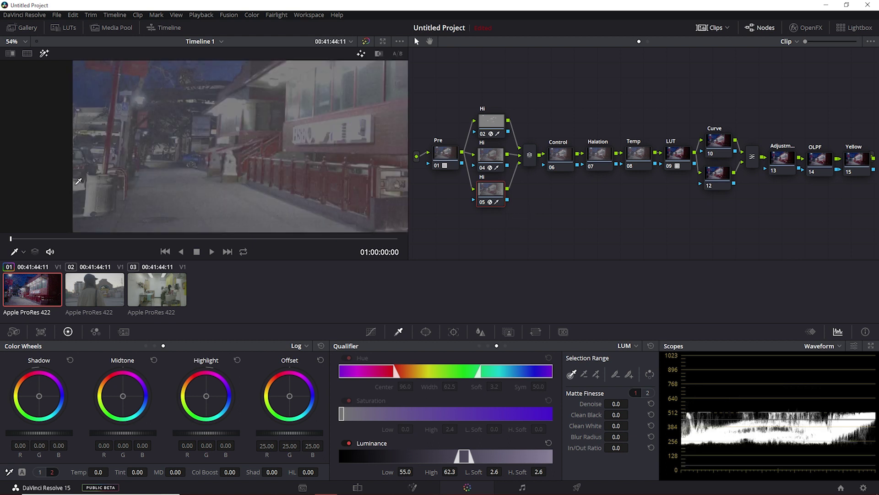
Step: Resample the Low node's luminance qualifier from the dark area around the trash can beside the sidewalk
scroll(78, 181, "up", 5)
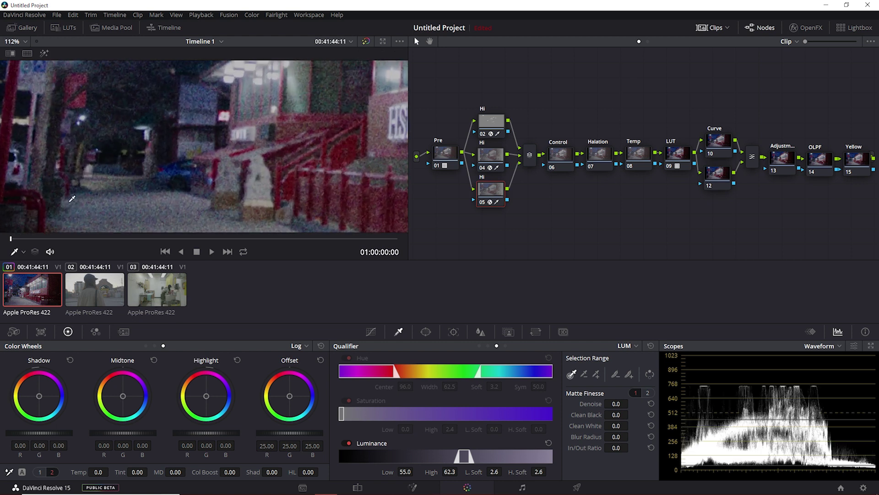
left_click(122, 181)
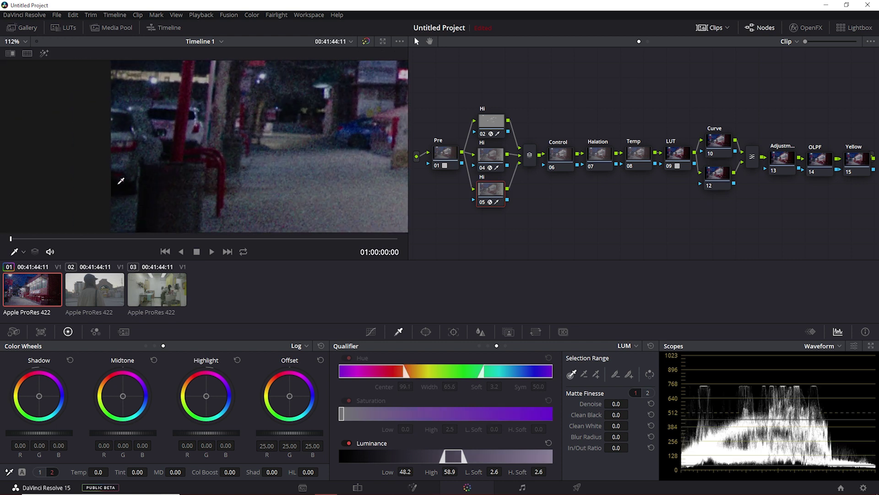
scroll(229, 170, "down", 3)
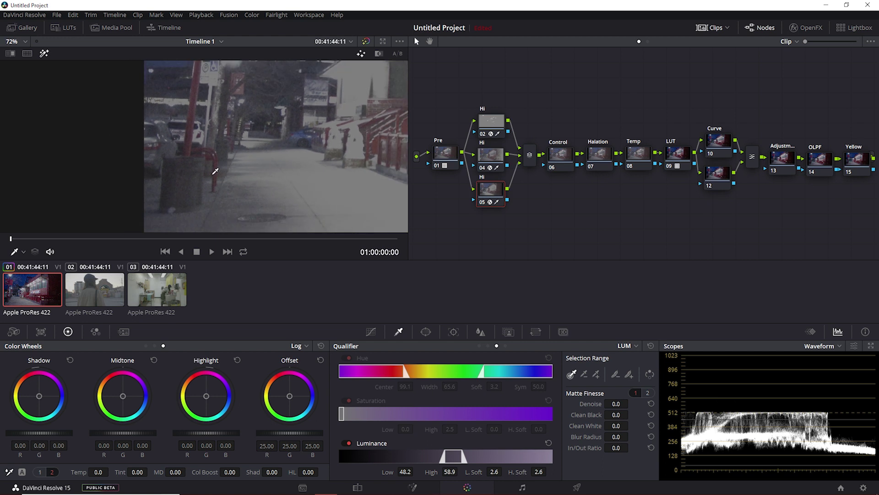
left_click(154, 167)
scroll(329, 146, "down", 2)
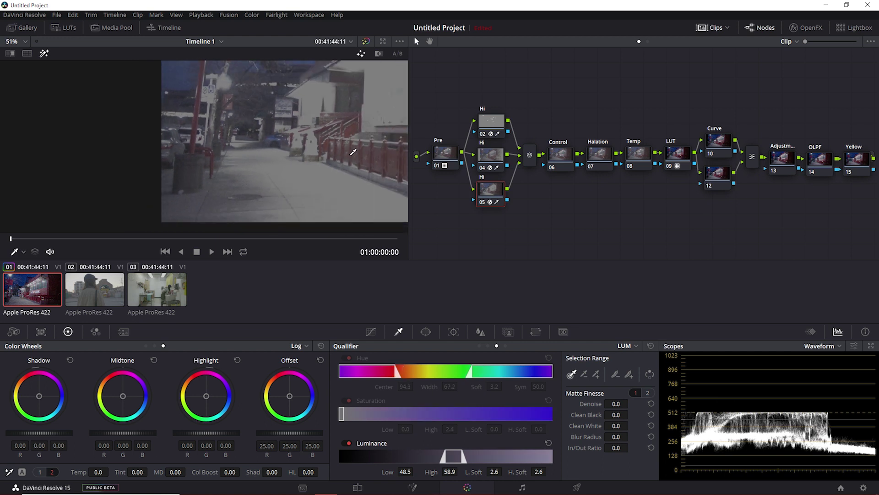
scroll(283, 159, "down", 1)
Step: Key the bright ceiling lamps on the Halation node with the RGB qualifier and show the selection in the highlight view
left_click(599, 154)
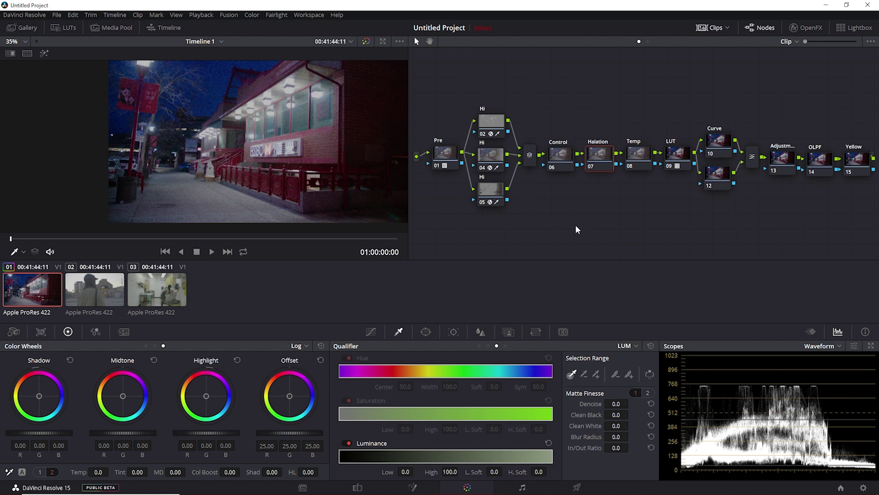
left_click(487, 345)
scroll(255, 106, "up", 2)
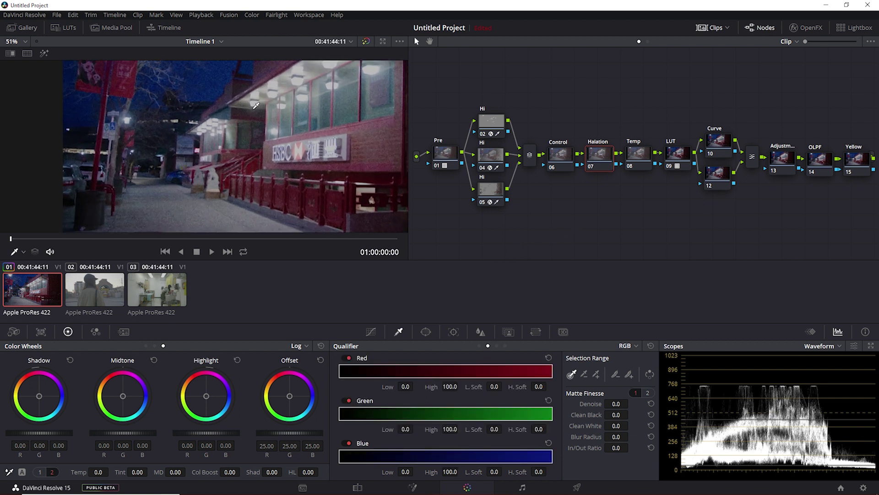
scroll(255, 106, "up", 5)
scroll(268, 153, "up", 1)
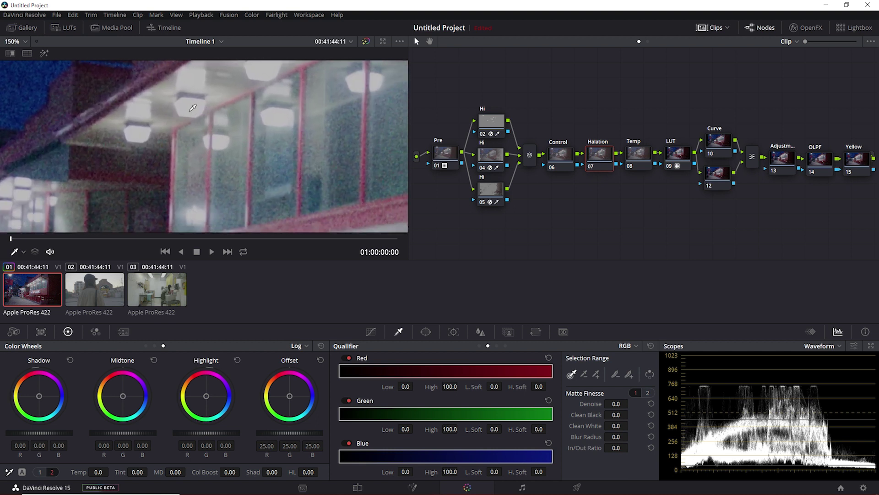
left_click(195, 101)
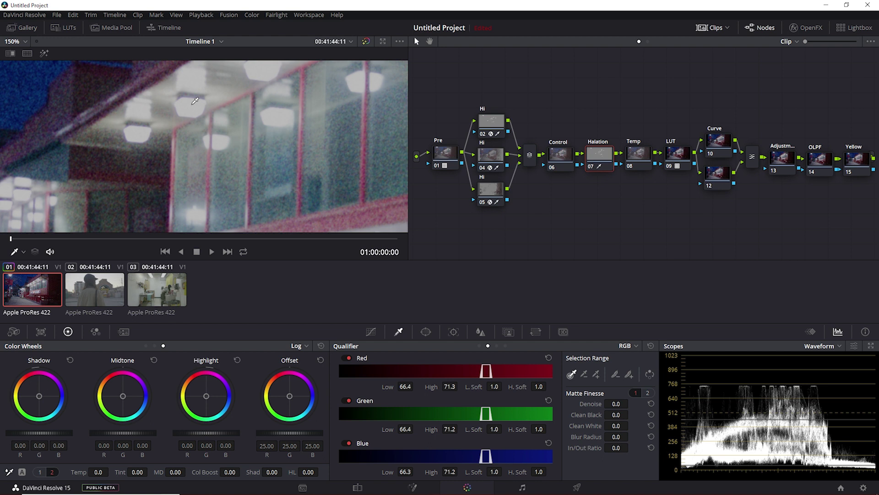
key("shift+h")
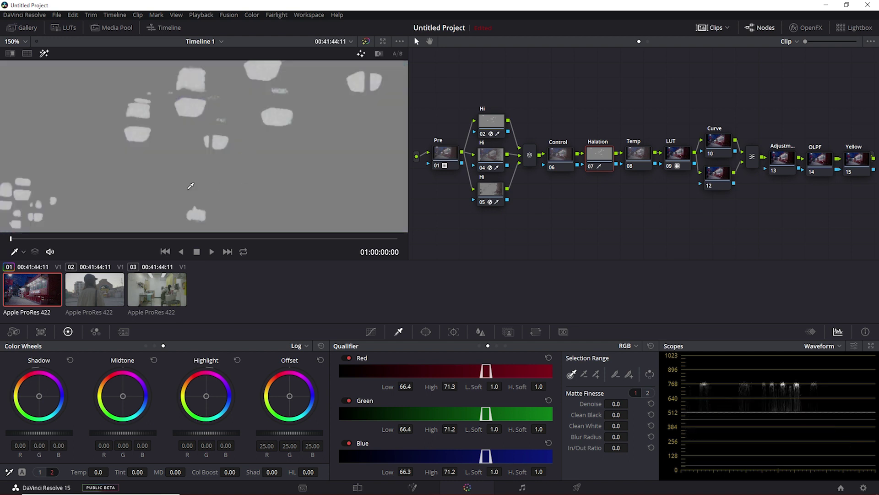
Step: Refine the Halation key to Red 67.5–72.5 with softness 1.2 and 4.4, Green Low 67.1, and Blur Radius 57.6
scroll(252, 153, "down", 5)
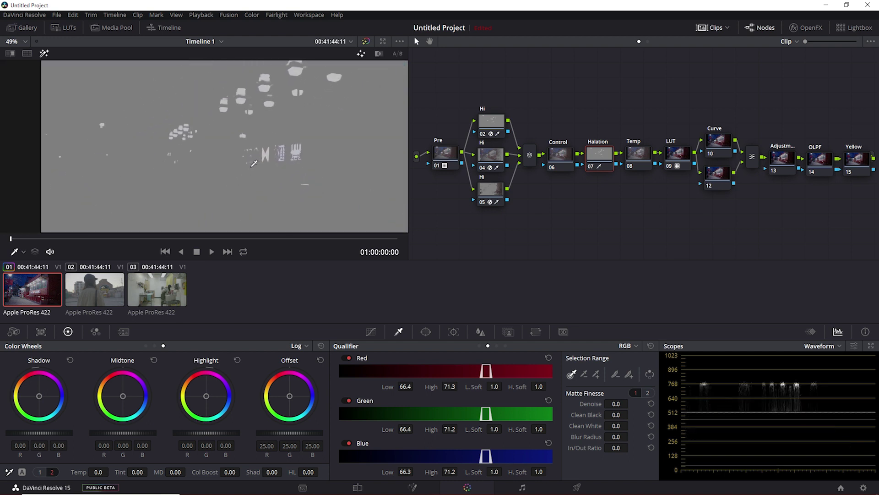
scroll(244, 154, "down", 2)
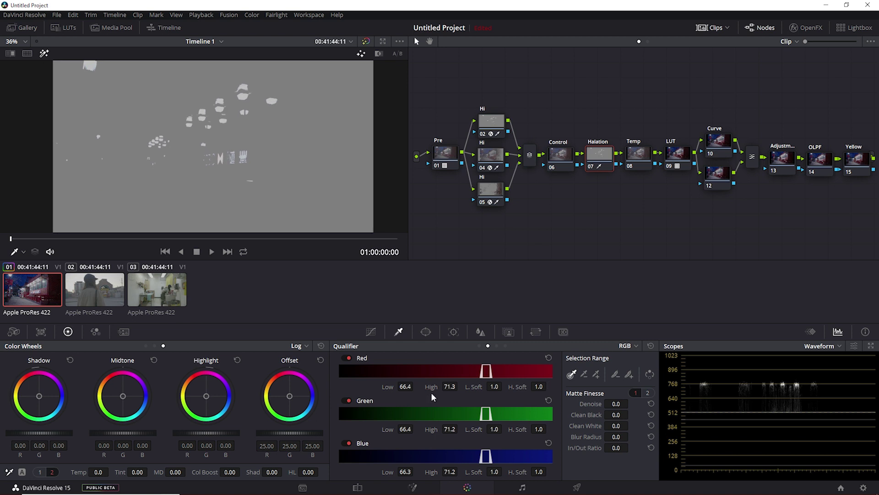
left_click_drag(450, 387, 445, 387)
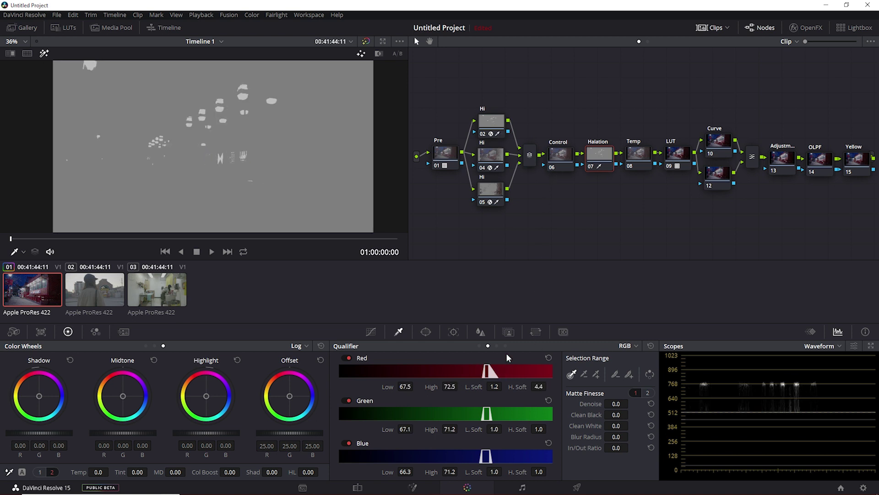
left_click_drag(631, 436, 631, 436)
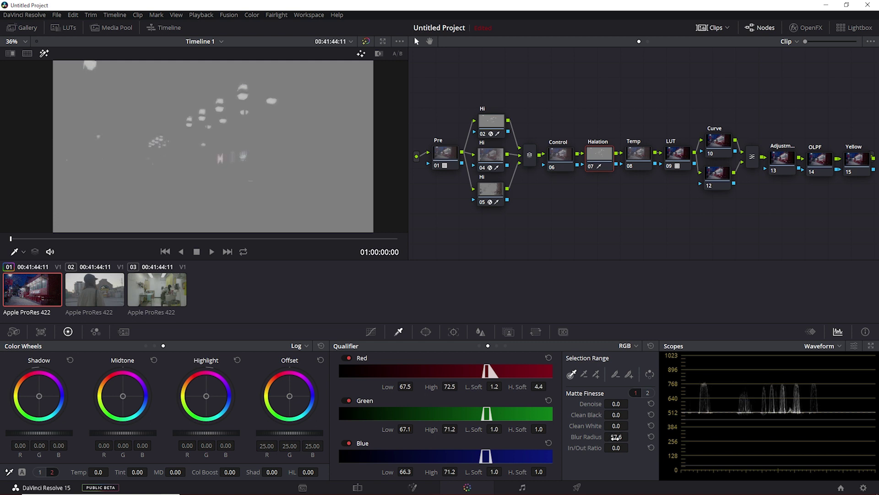
Step: Tint the Halation node's Offset orange-red to 108.56, 28.65, 4.91 and compare the node off and on in full screen
left_click_drag(290, 393, 278, 373)
left_click_drag(263, 430, 302, 430)
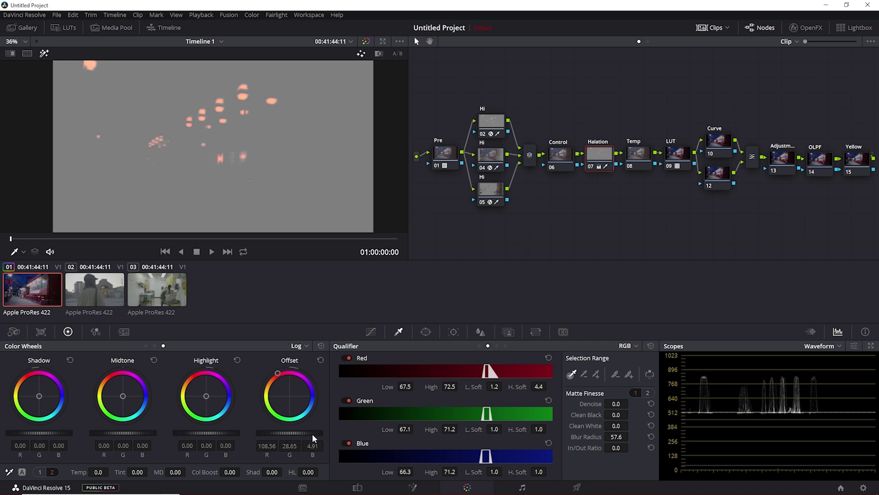
key("shift+h")
key("ctrl+f")
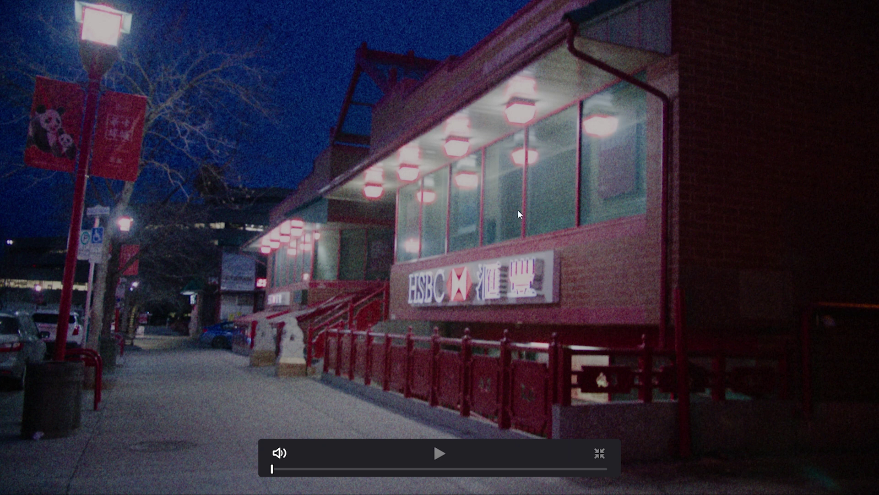
key("ctrl+d")
key("ctrl+d")
key("Escape")
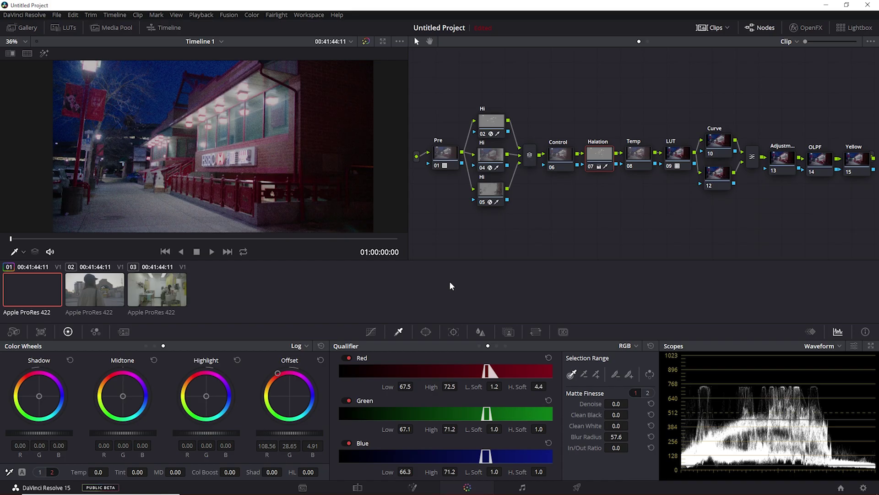
Step: Set the Halation key's Blue range to 66.9–73.0 with softness 9.0 and 4.7 and Red Low to 68.4, checking the image full screen
key("shift+h")
left_click_drag(402, 471, 539, 472)
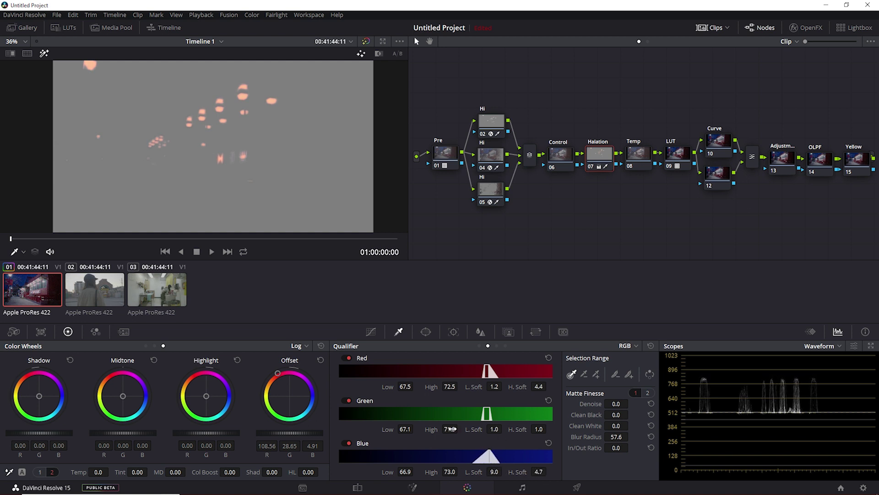
left_click_drag(405, 382, 416, 386)
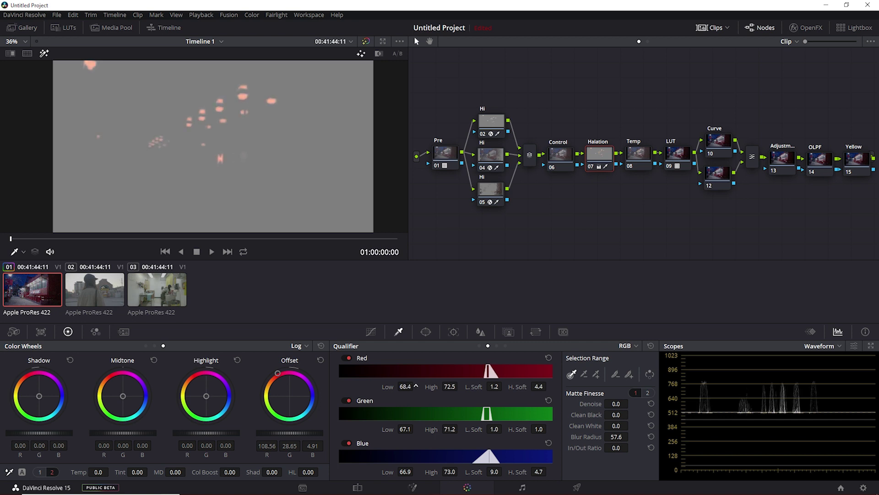
key("shift+h")
key("ctrl+f")
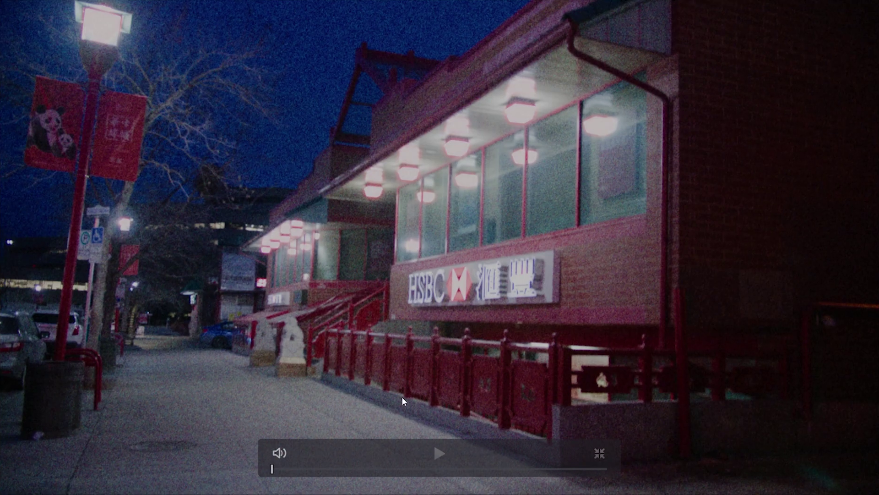
key("shift+h")
key("shift+h")
key("ctrl+f")
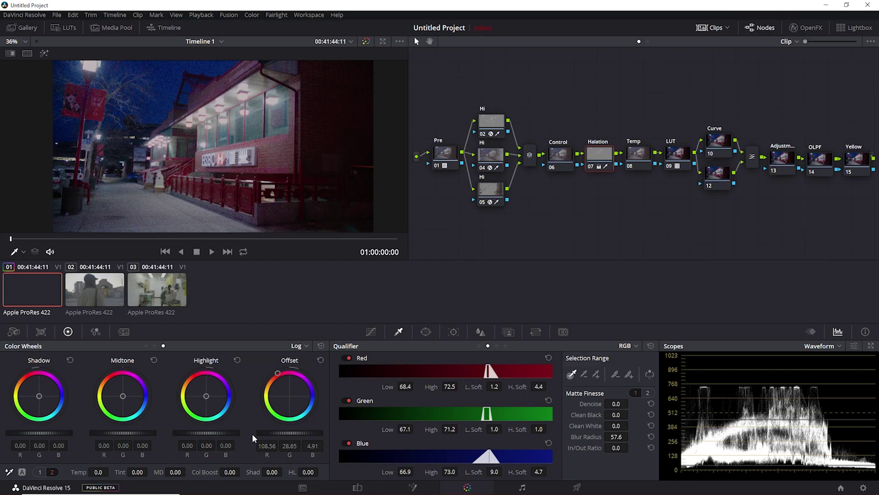
Step: Raise the Halation node's Offset to 136.16, 56.25, 32.51 and set its Blur Radius to 68.2
left_click_drag(289, 432, 315, 432)
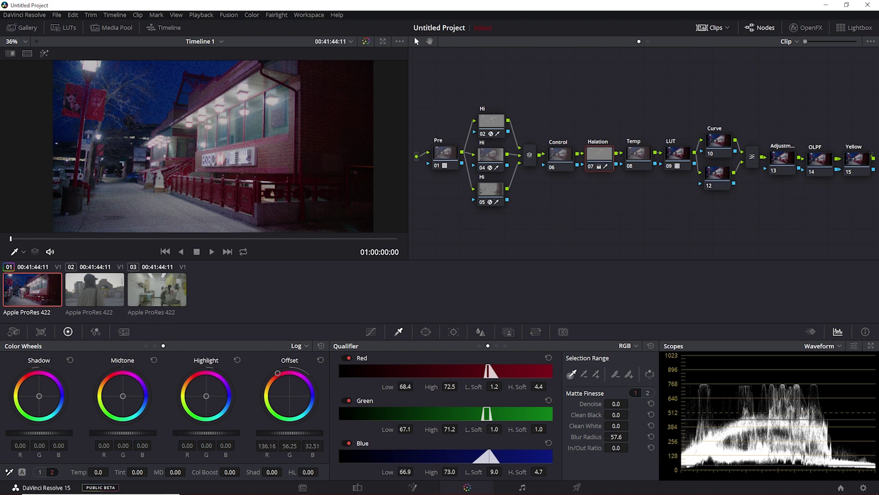
key("ctrl+f")
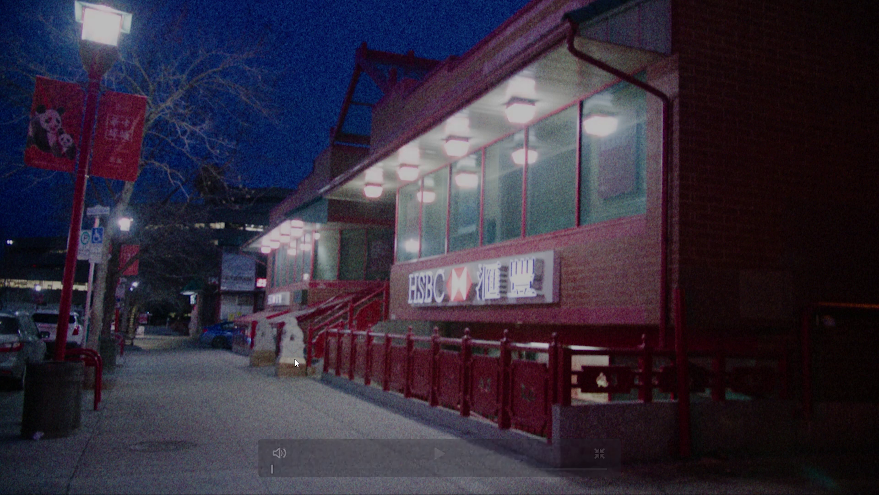
key("ctrl+f")
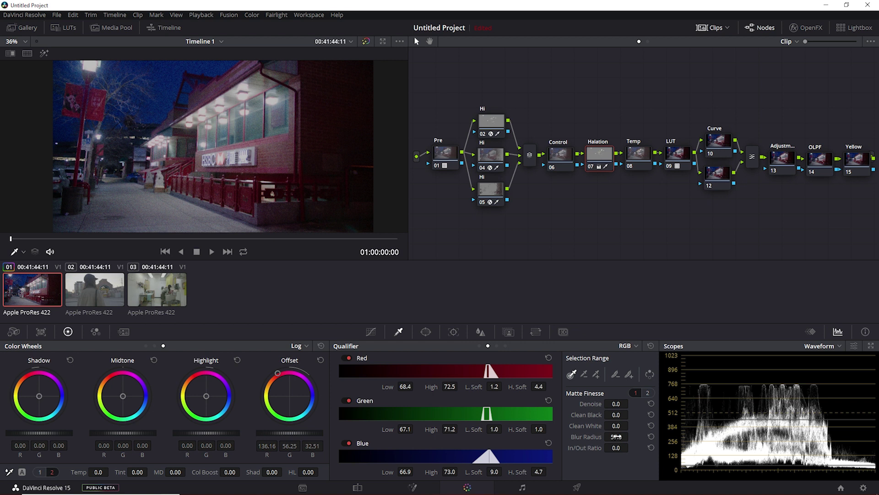
mouse_move(616, 436)
left_mouse_down()
mouse_move(669, 436)
mouse_move(617, 436)
left_mouse_up()
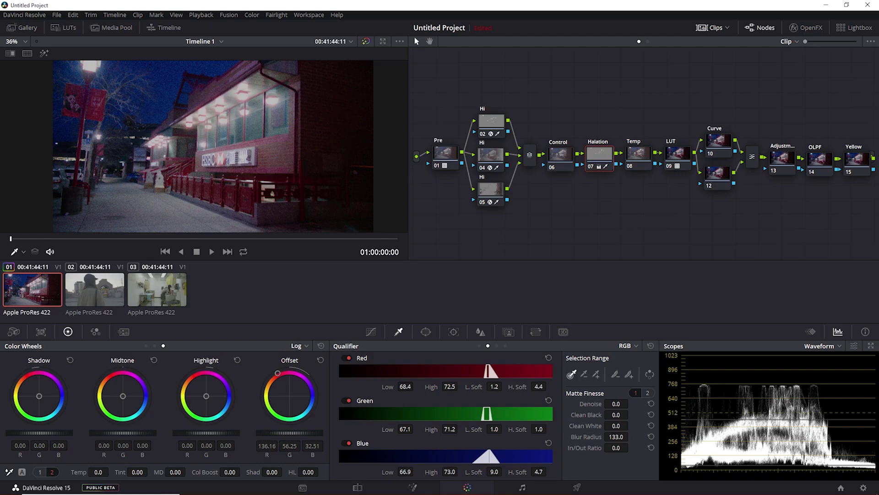
mouse_move(631, 437)
left_mouse_down()
mouse_move(618, 437)
mouse_move(631, 436)
left_mouse_up()
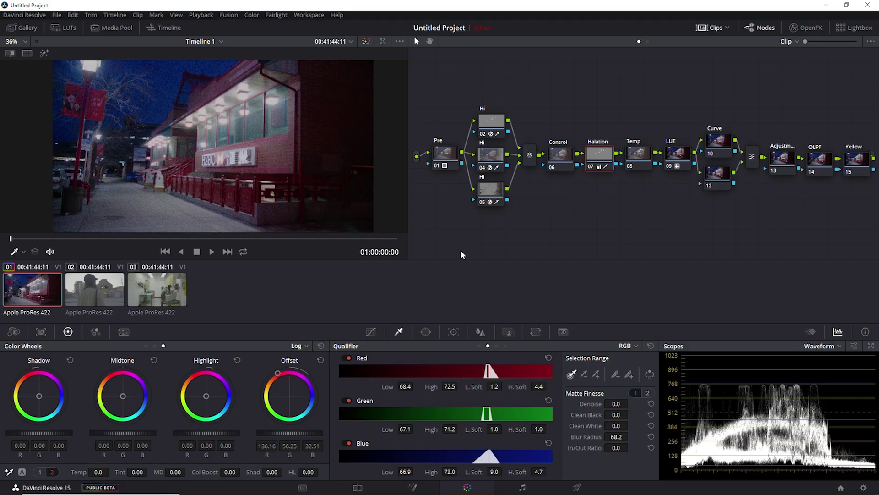
Step: Try HL values such as -62.00, 48.50 and -22.50 on the Control node, and reset HL to its default
left_click(555, 158)
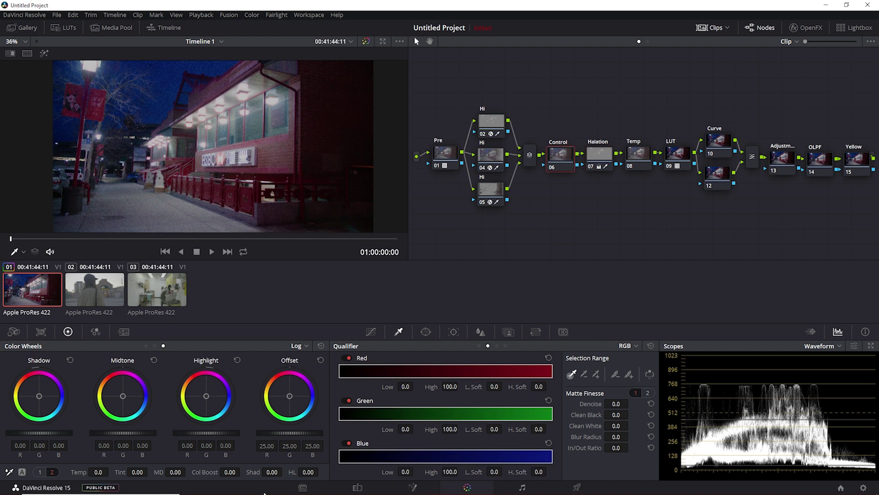
key("ctrl+z")
key("ctrl+z")
key("ctrl+z")
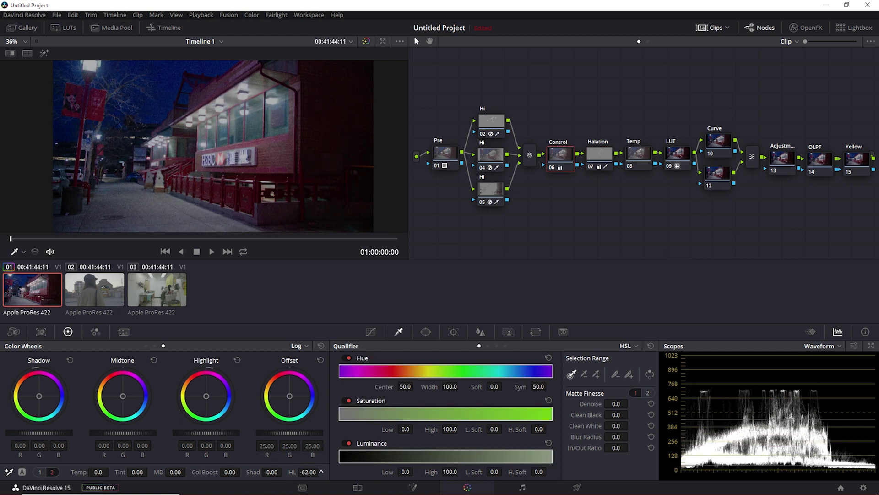
key("ctrl+z")
key("ctrl+z")
key("ctrl+z")
key("ctrl+z")
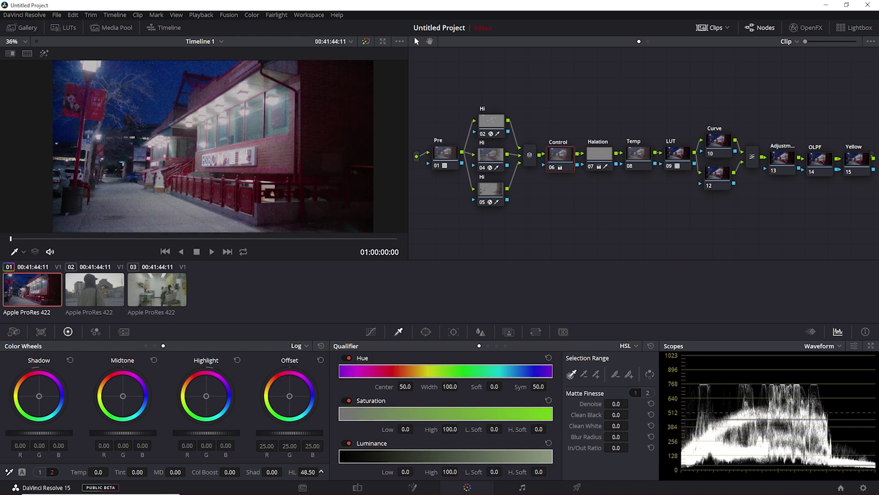
key("ctrl+z")
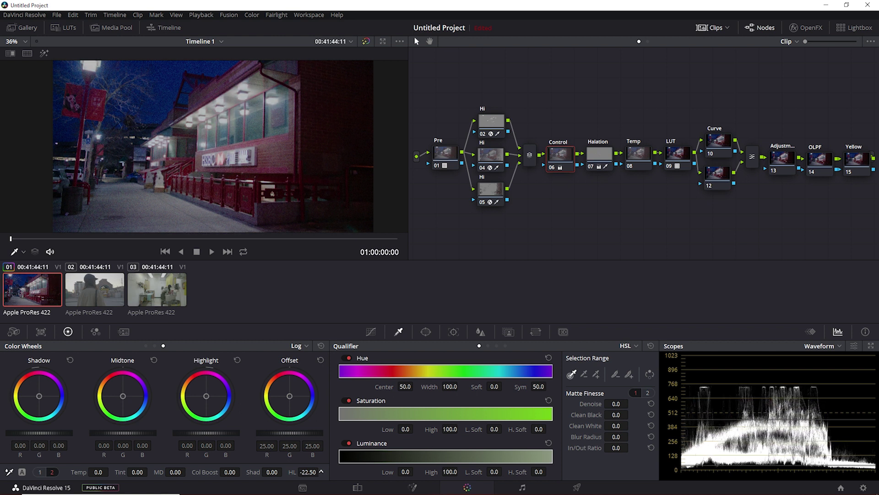
double_click(291, 472)
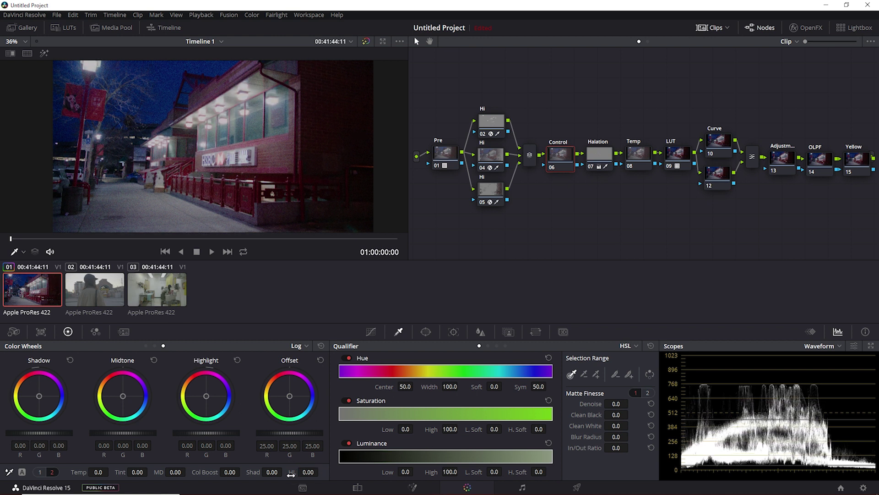
Step: Try adjusting the Halation node's key output gain and check the glow around the lamps in full screen
left_click(598, 158)
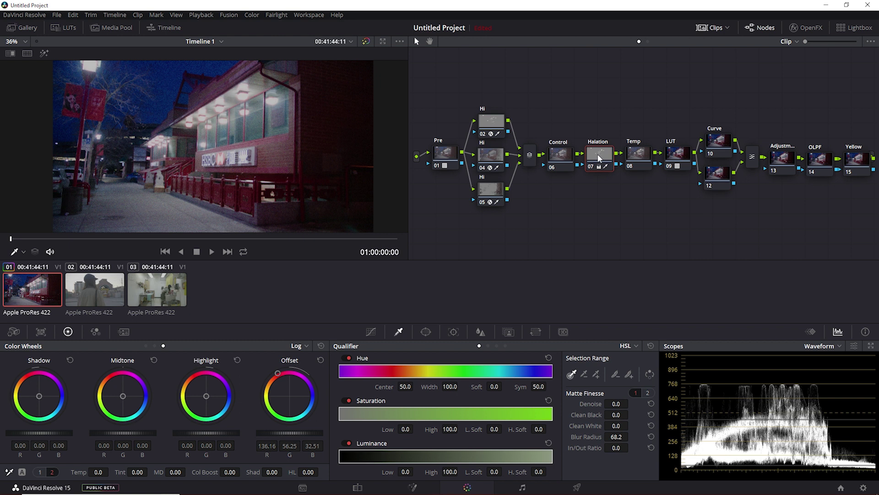
left_click(508, 332)
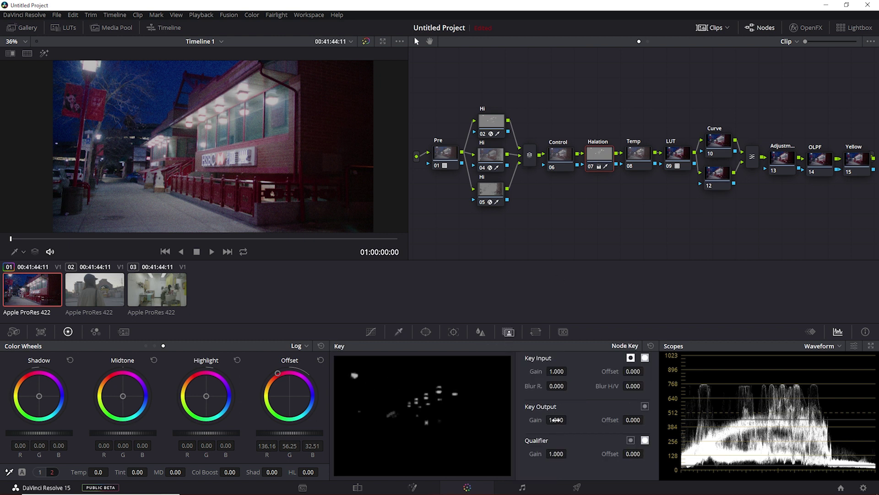
mouse_move(564, 419)
left_mouse_down()
mouse_move(555, 419)
mouse_move(569, 419)
left_mouse_up()
key("ctrl+f")
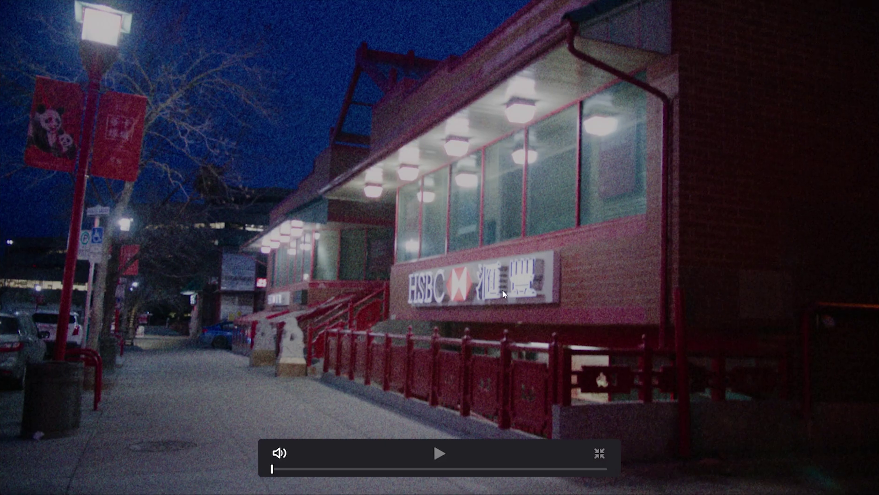
key("Escape")
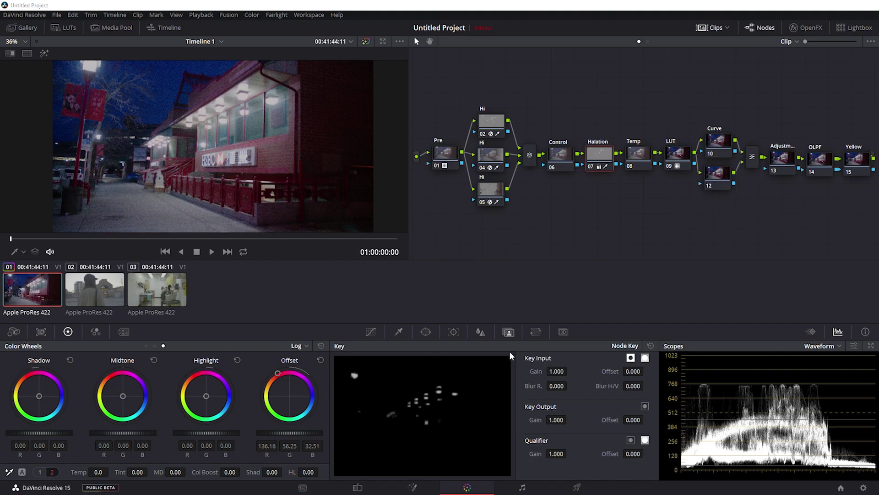
key("ctrl+f")
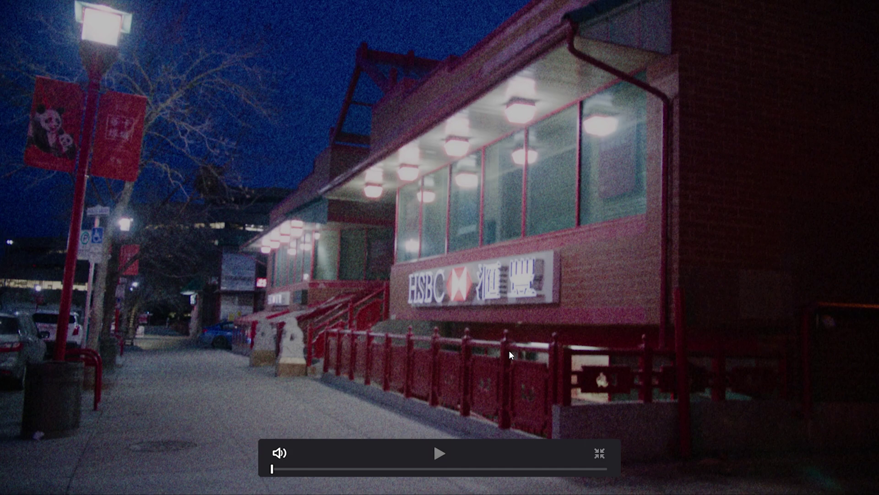
Step: Examine the red halation around the ceiling lamps and window frames up close, and compare it with the whole frame
key("Escape")
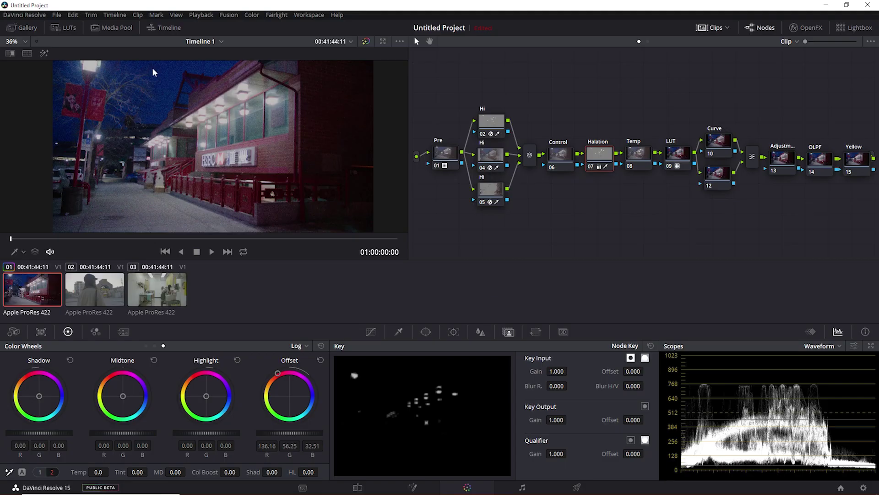
scroll(180, 109, "up", 8)
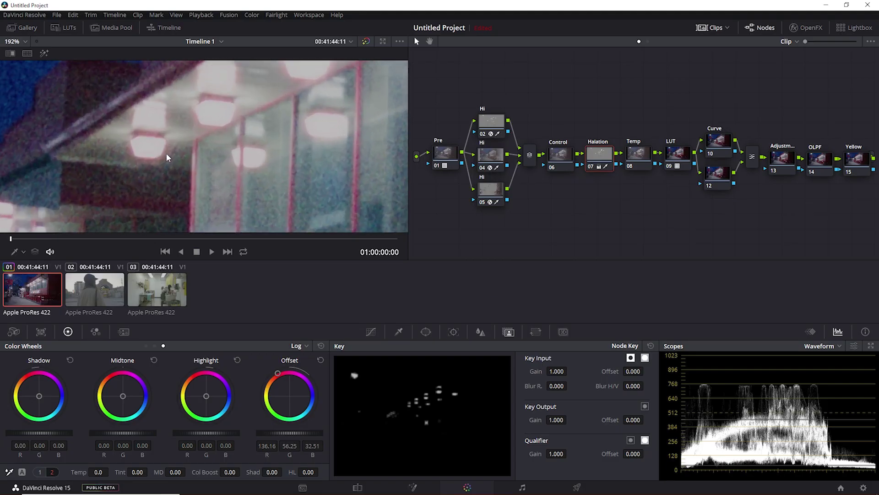
left_click_drag(111, 170, 193, 171)
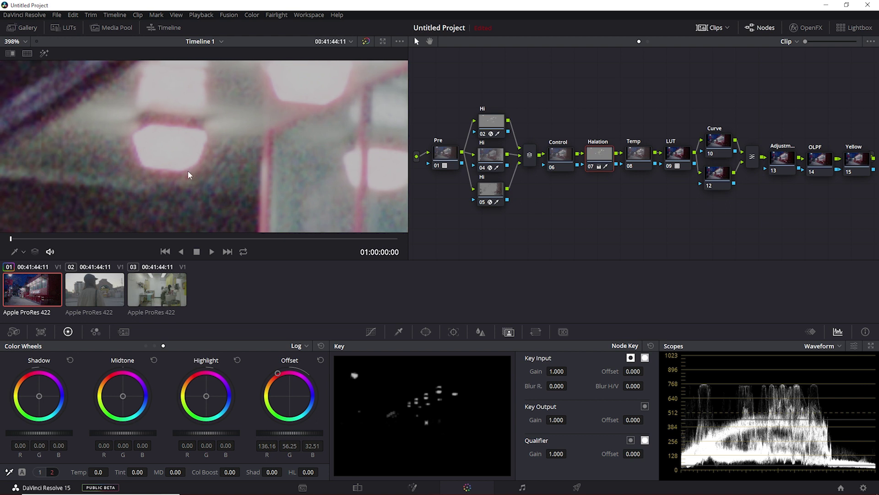
scroll(188, 147, "down", 4)
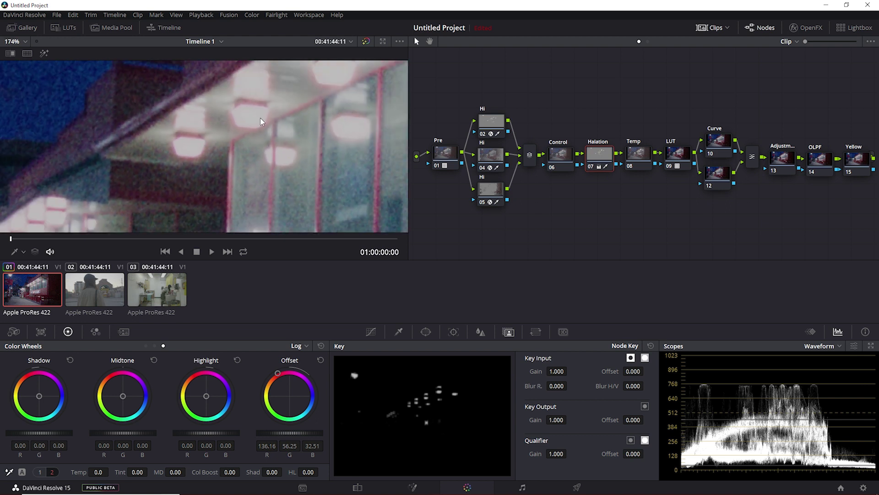
scroll(260, 118, "up", 3)
scroll(262, 118, "down", 5)
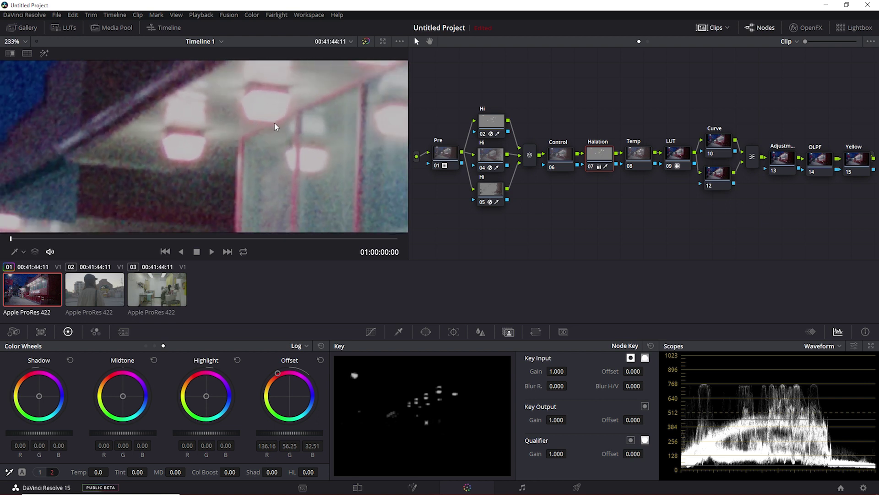
scroll(276, 126, "down", 3)
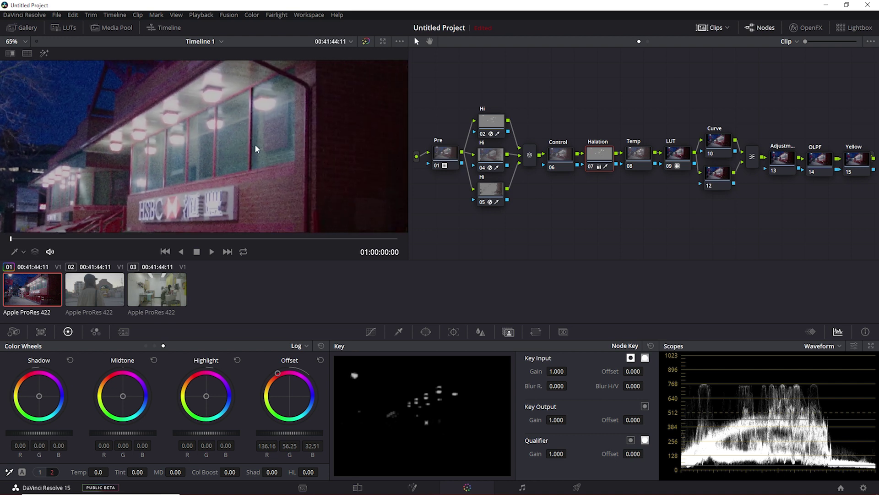
scroll(292, 154, "down", 2)
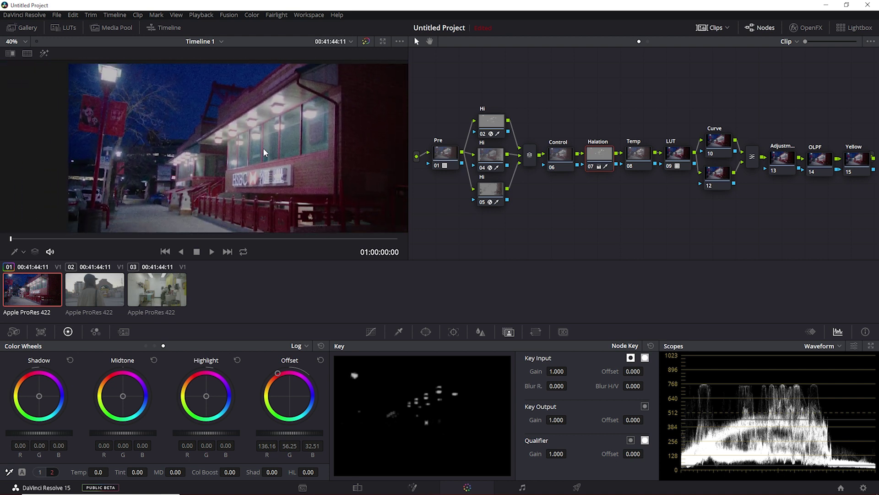
Step: Cool the image on the Temp node by setting Temp to -100.0 and Tint to 5.50
left_click(641, 155)
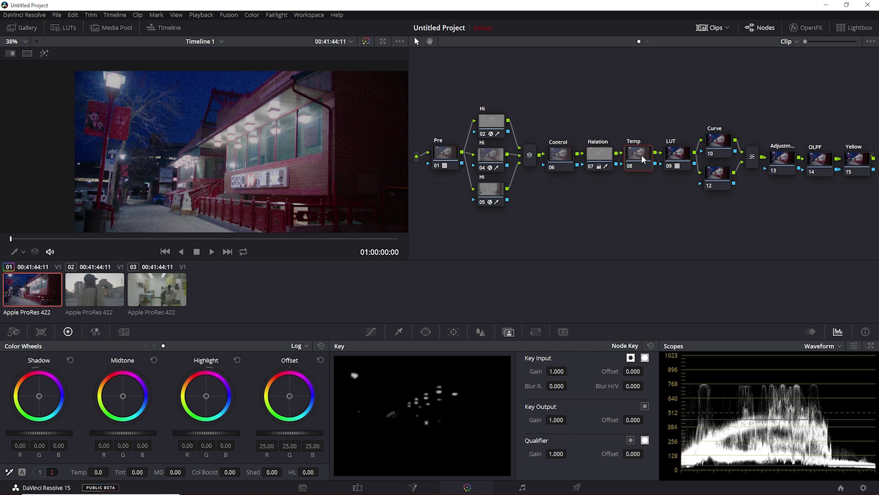
left_click_drag(107, 472, 150, 471)
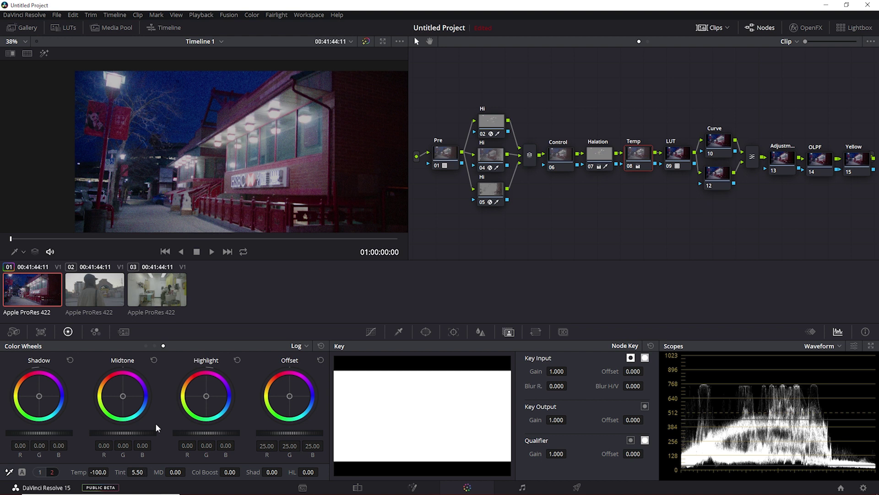
left_click_drag(302, 203, 280, 191)
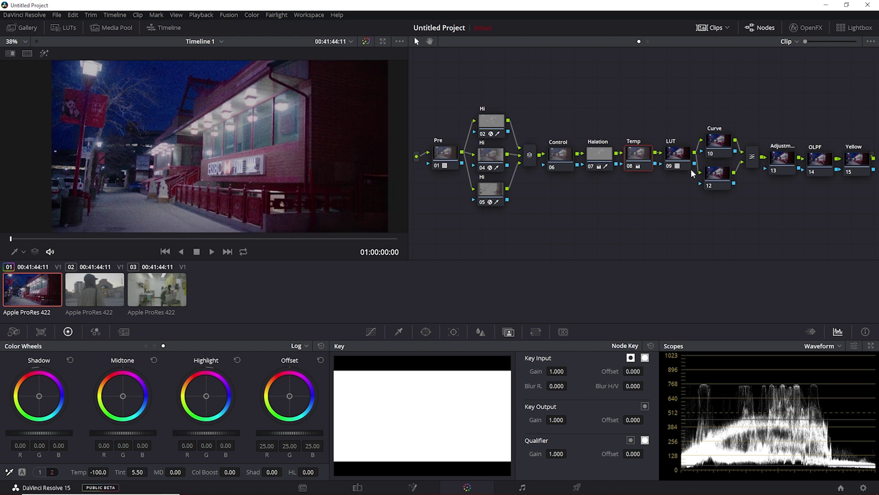
Step: Show the custom curves for the Curve node and gang the luminance, red, green and blue channels together
left_click(719, 142)
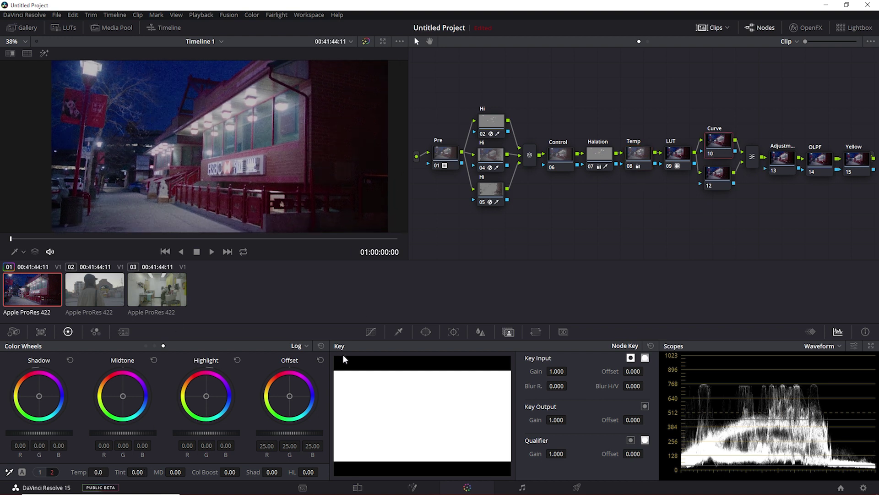
left_click(371, 331)
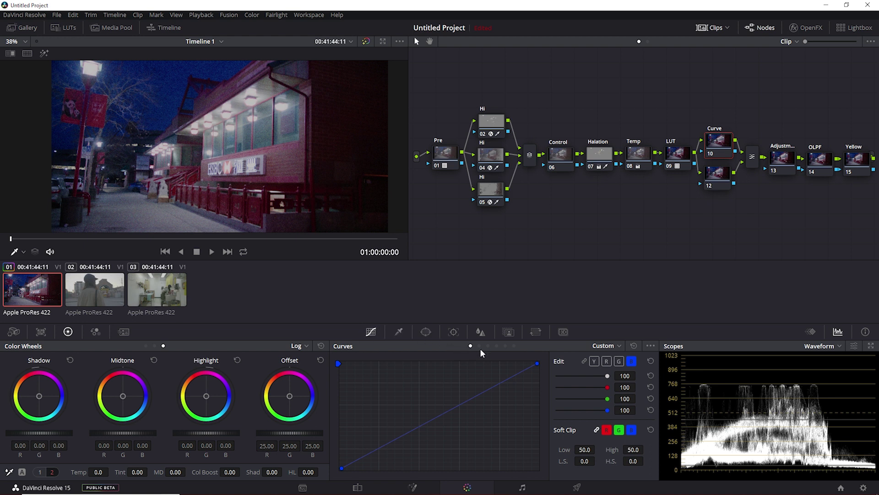
left_click(584, 361)
Step: Set the composite mode of the layer mixer after the Curve node to Hue
left_click(752, 157)
right_click(752, 158)
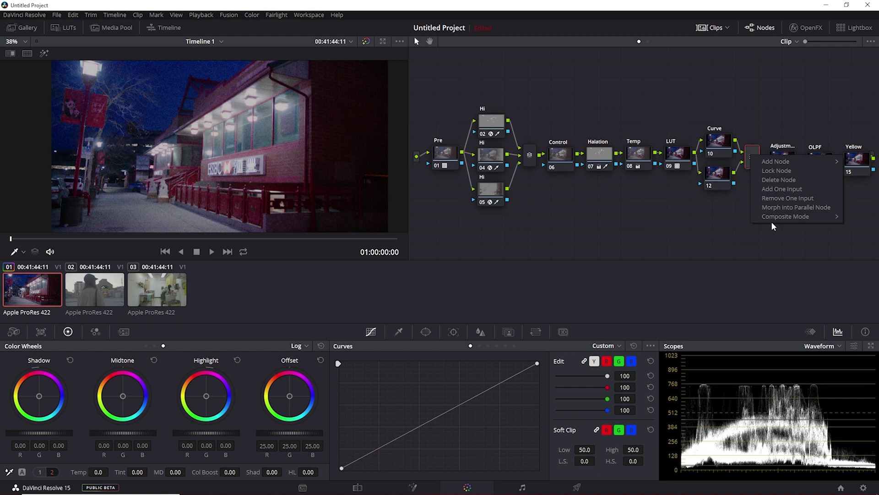
mouse_move(773, 219)
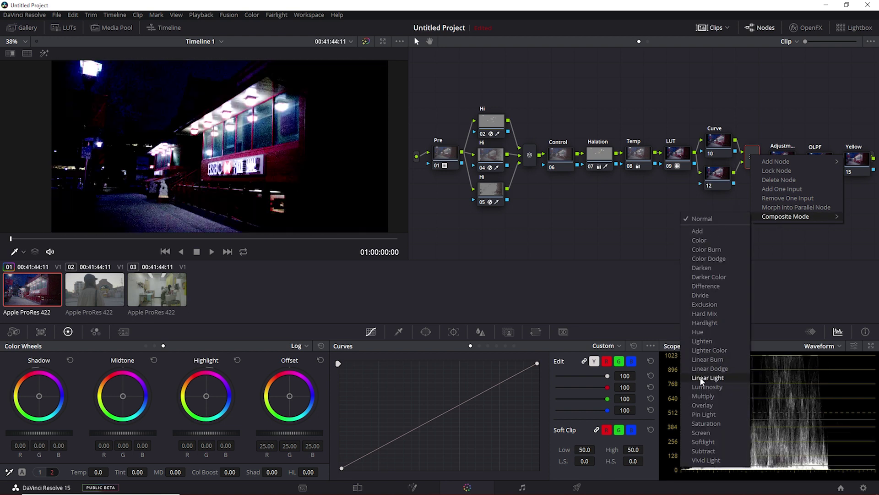
left_click(703, 331)
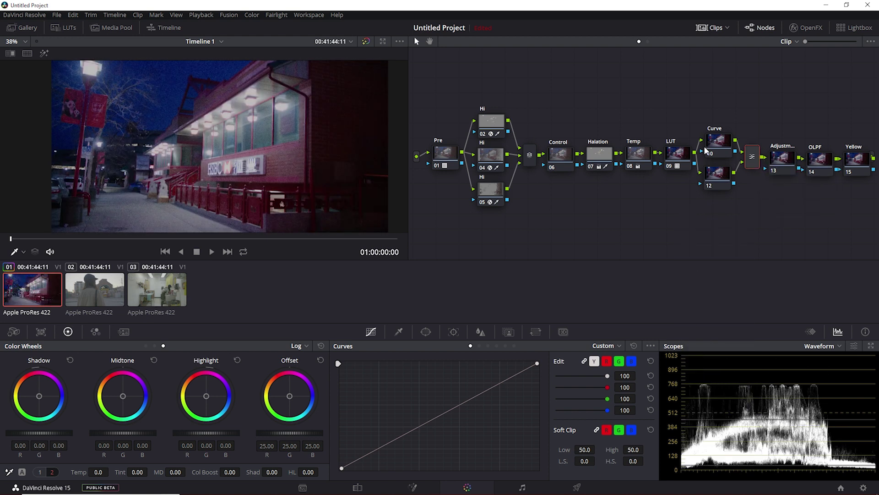
Step: Shape a gentle S-curve on the Curve node with one lowered shadow point and one raised highlight point
left_click(369, 456)
left_click_drag(476, 391, 466, 389)
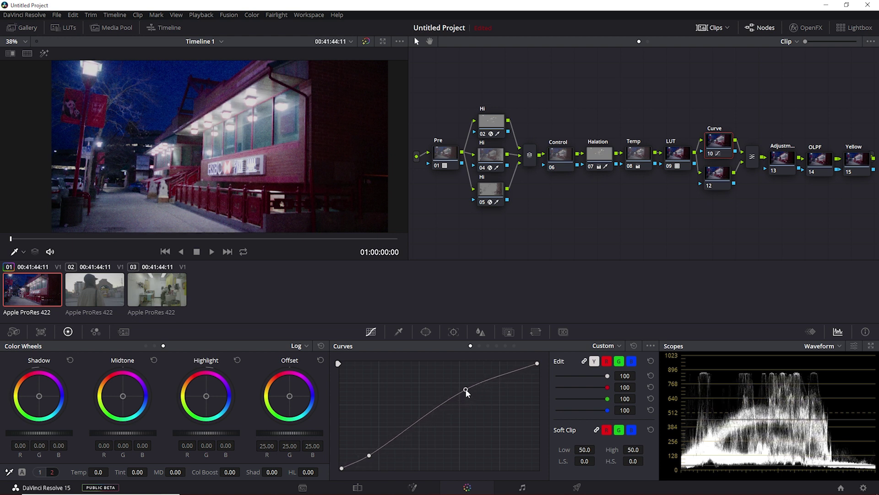
left_click_drag(370, 456, 371, 455)
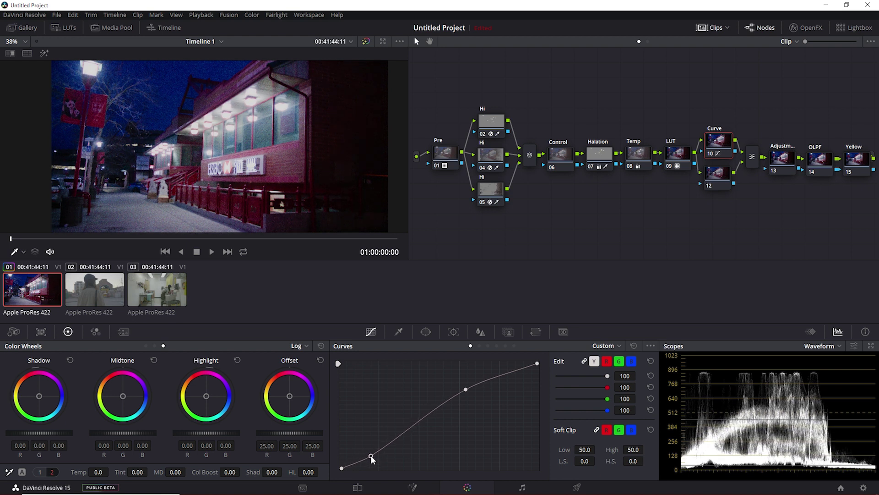
left_click_drag(466, 389, 470, 394)
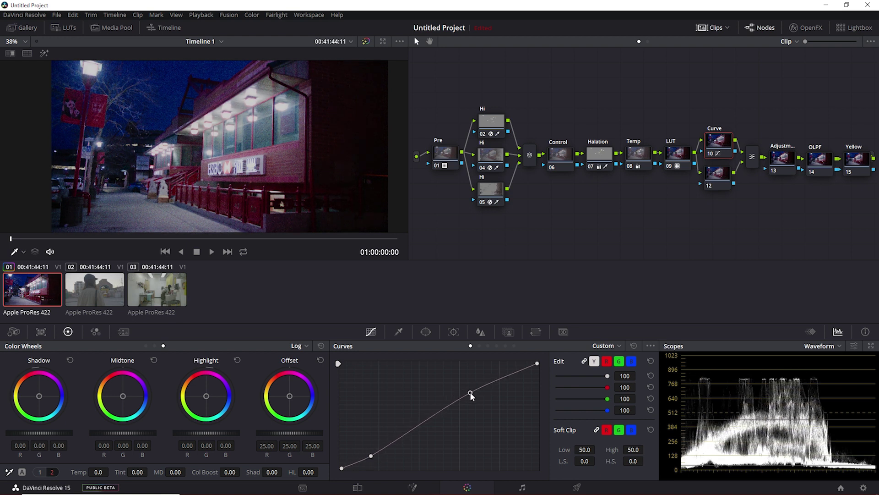
Step: Warm and lift the image slightly on the Adjustment node by setting Offset to 27.80, 27.87, 25.70
left_click(782, 160)
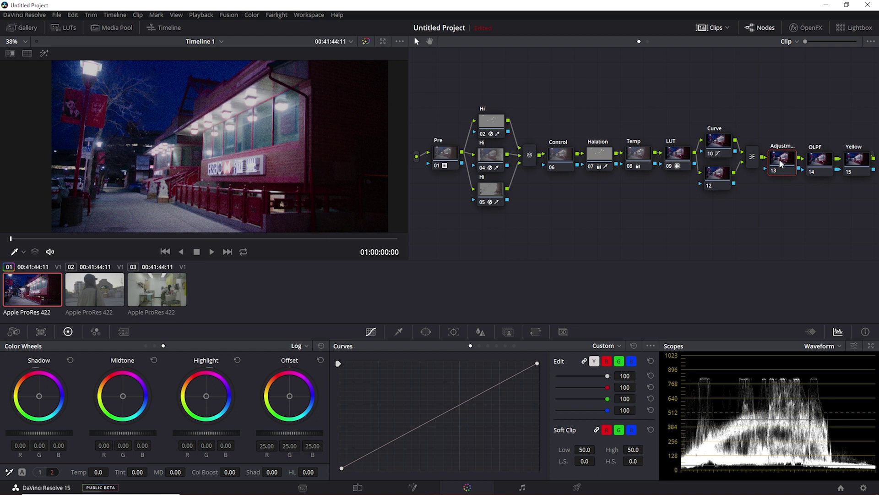
left_click_drag(289, 395, 287, 395)
left_click_drag(306, 432, 316, 432)
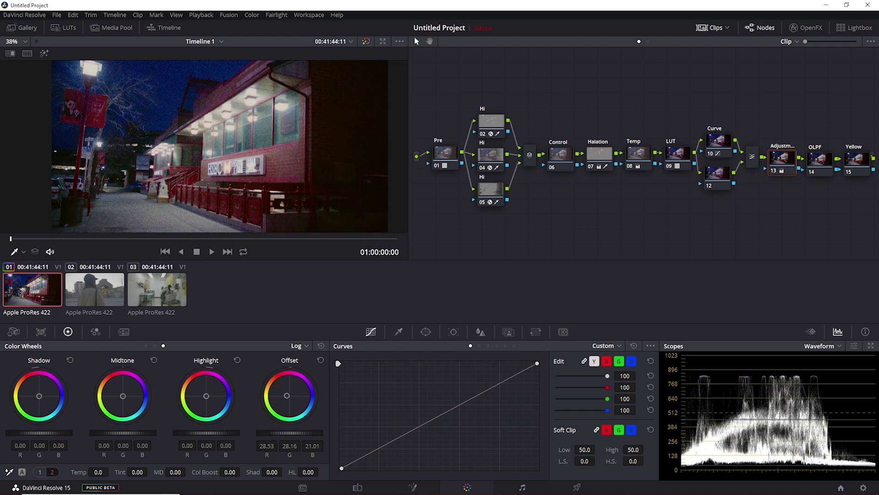
double_click(286, 395)
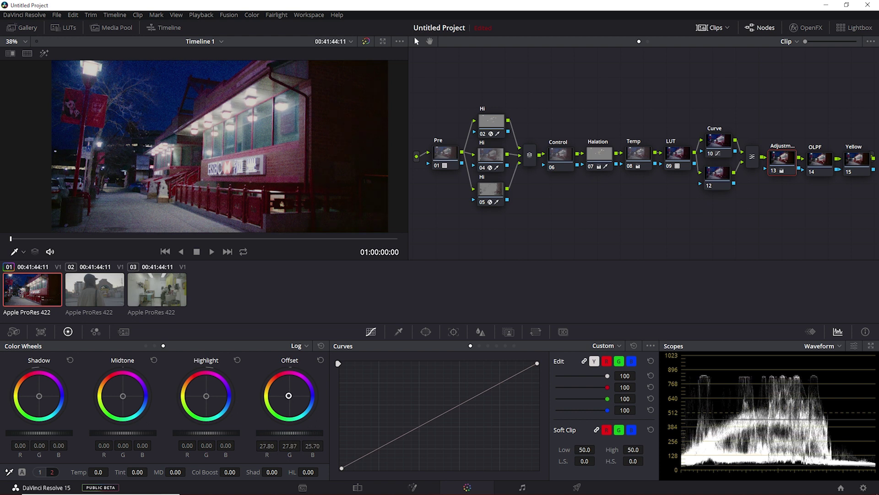
Step: Apply a Gaussian Blur effect to the OLPF node with horizontal and vertical strength of 0.200
left_click(816, 161)
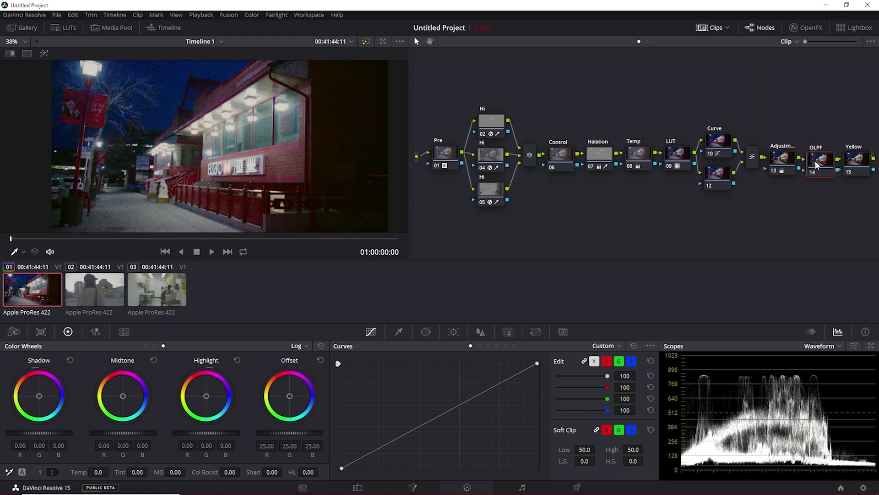
left_click(811, 26)
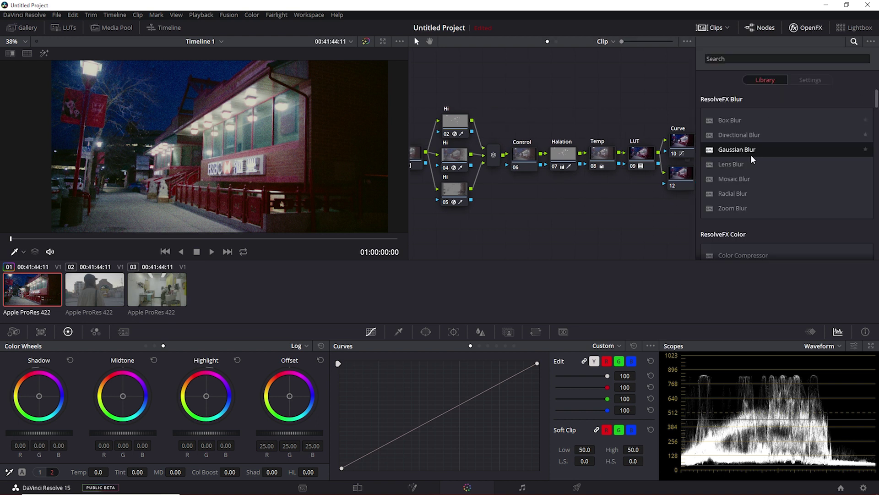
scroll(564, 207, "right", 5)
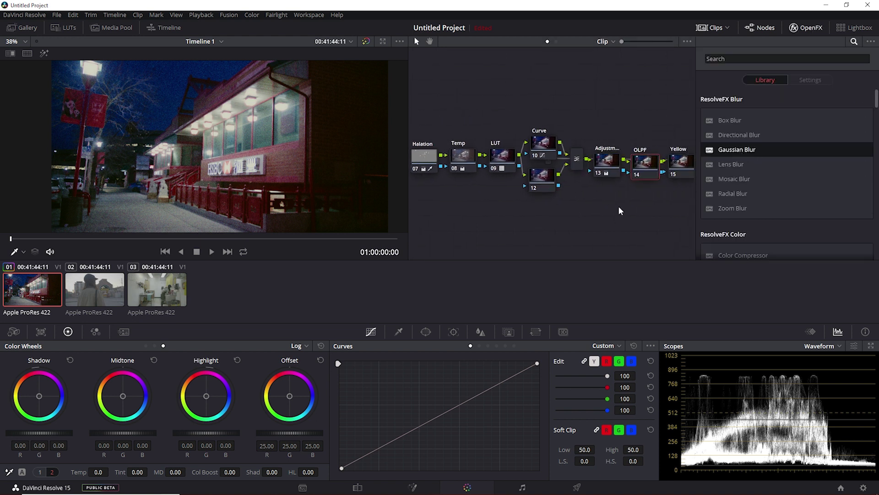
left_click_drag(743, 152, 617, 168)
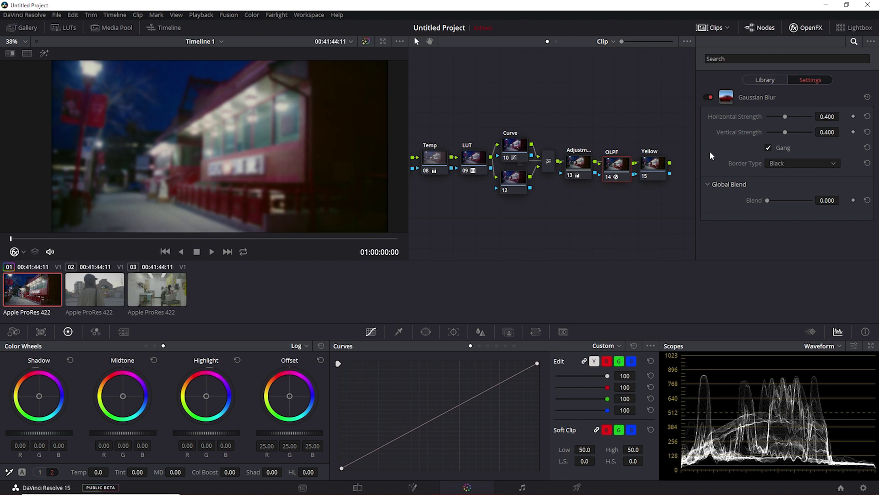
left_click(827, 116)
key("BackSpace")
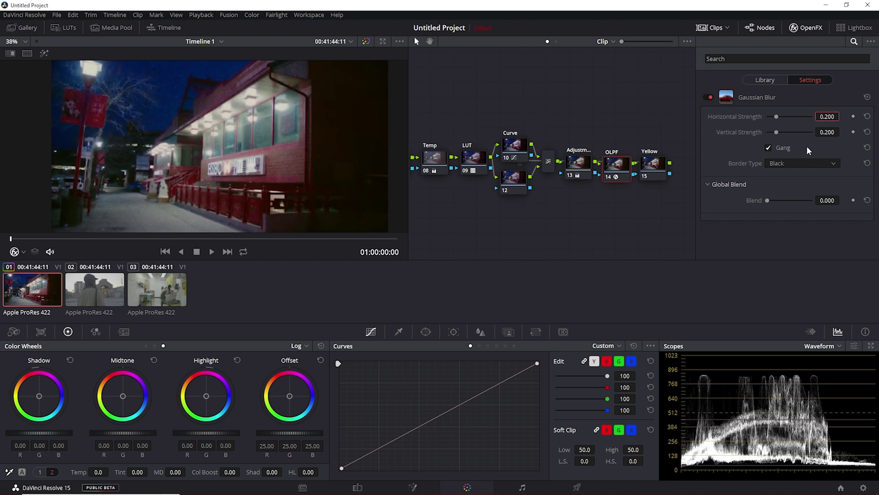
Step: Set the OLPF blur's global Blend to 0.800 and its Border Type to Replicate, and close the effects library
left_click(826, 200)
key("BackSpace")
key("Return")
left_click(796, 162)
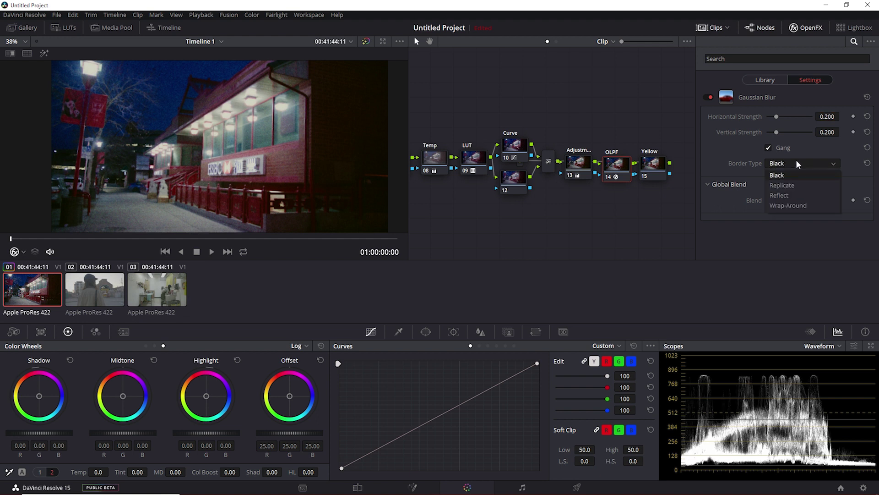
left_click(790, 186)
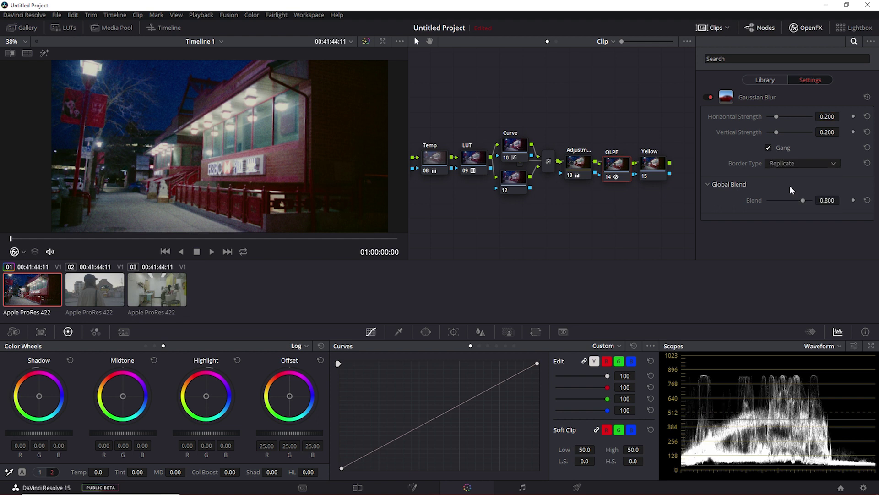
left_click(817, 30)
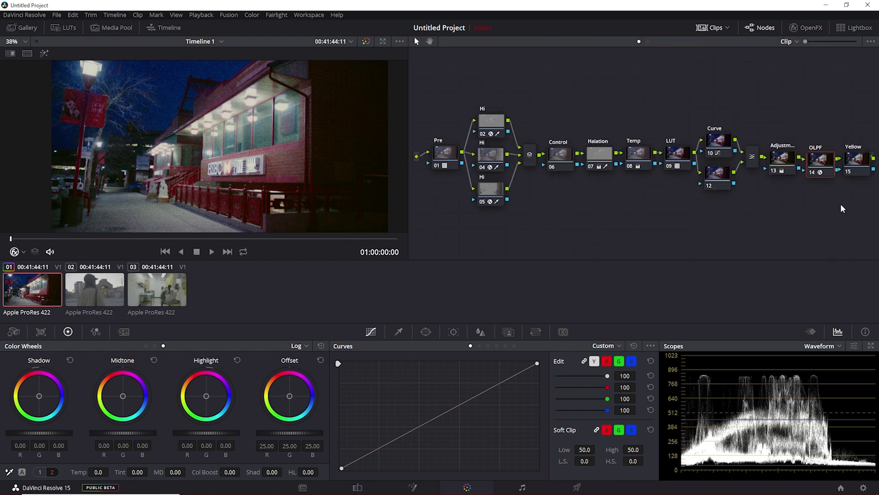
Step: Unlink the Yellow node's curve channels and lower the white end of the green curve slightly and the blue curve further
left_click(802, 157)
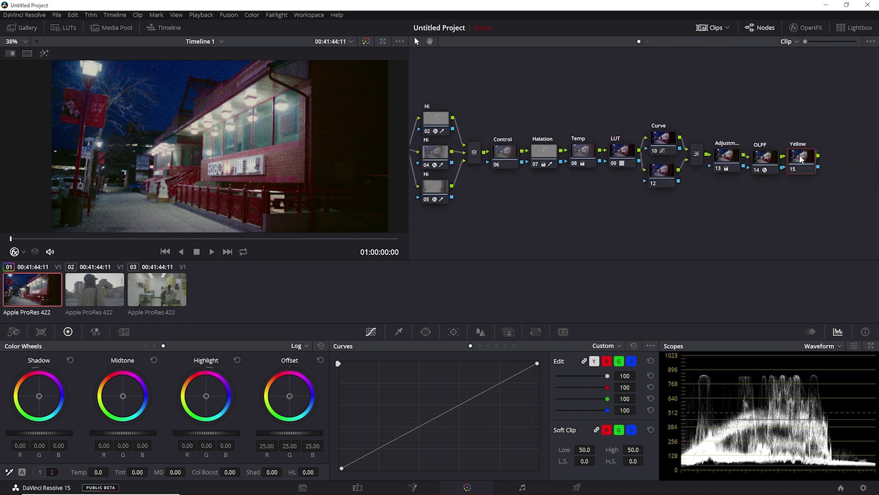
left_click(584, 361)
left_click(606, 362)
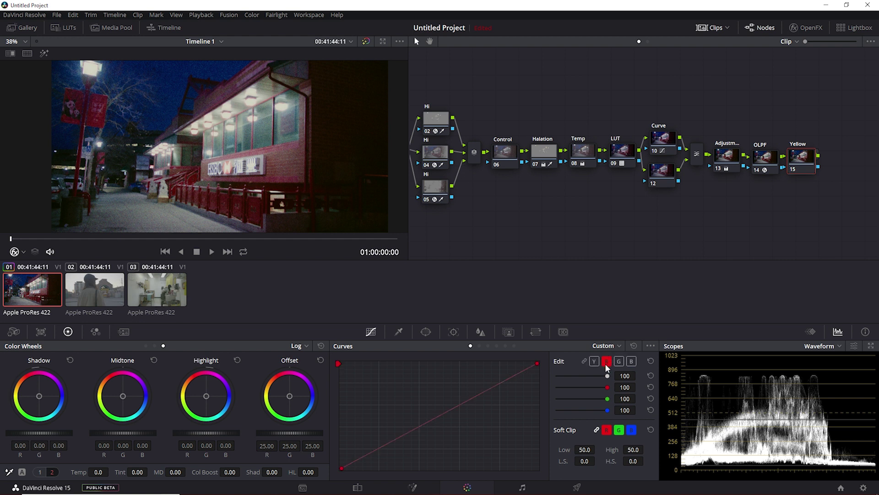
left_click(618, 362)
left_click_drag(537, 364, 539, 368)
left_click(631, 361)
left_click_drag(537, 363, 542, 375)
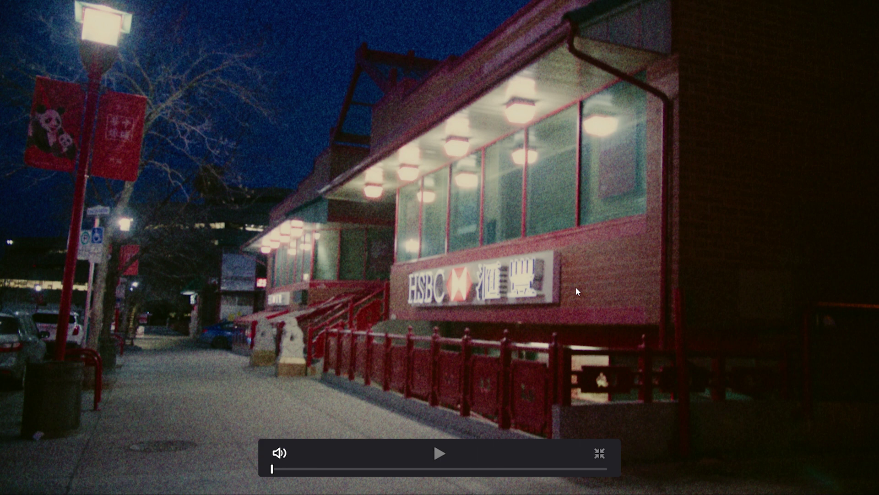
Step: Compare the full-screen graded image with the ungraded original by bypassing all grades and restoring them
key("shift+d")
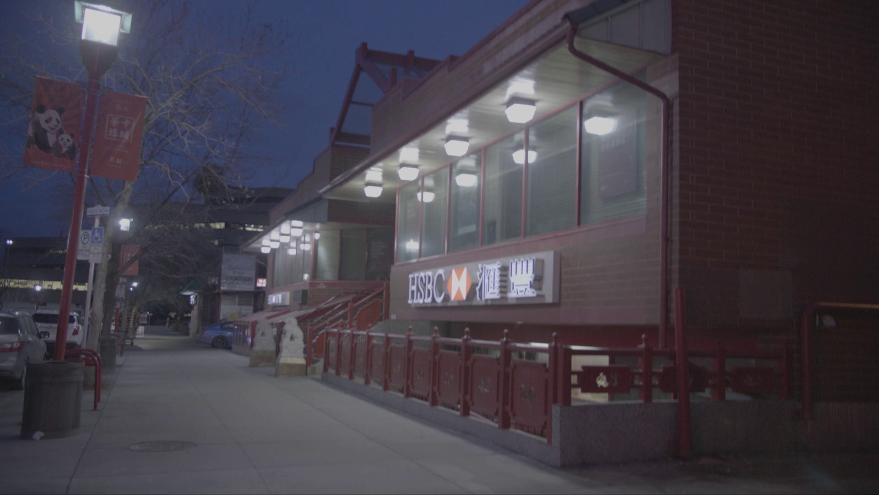
key("shift+d")
key("Escape")
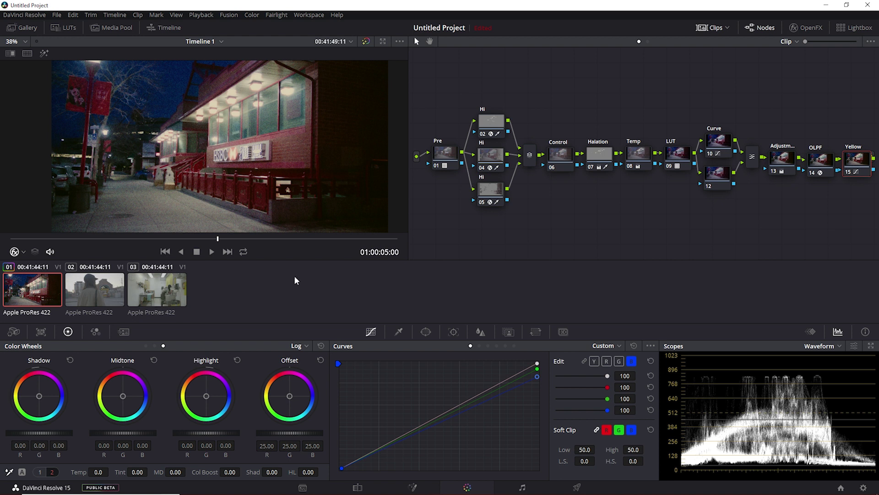
Step: Open the gallery of saved looks and view the still-grabbing options for the graded image
left_click(19, 29)
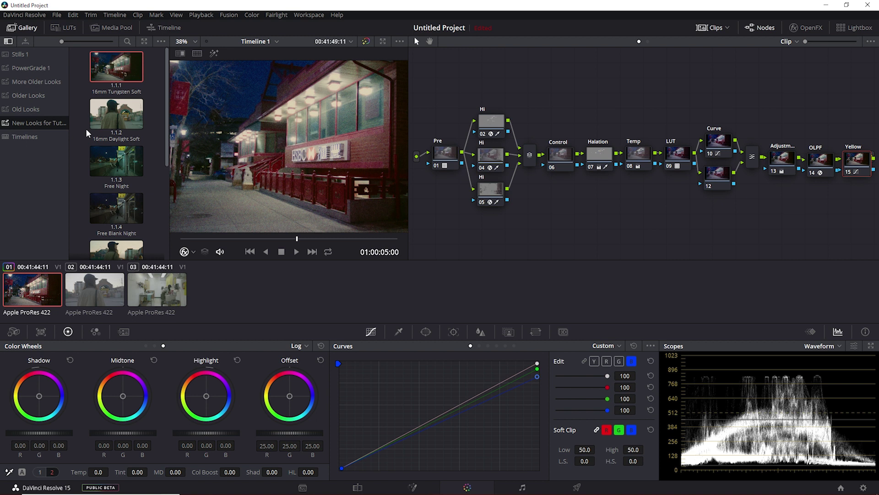
right_click(268, 154)
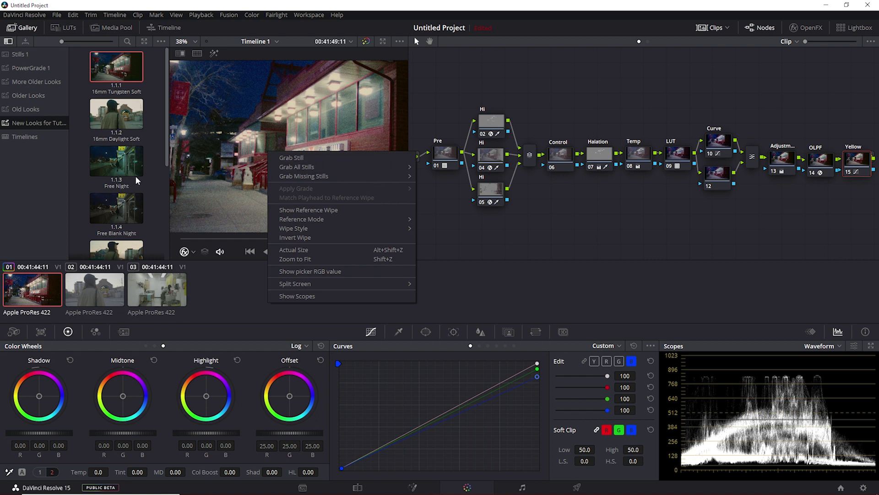
left_click(505, 234)
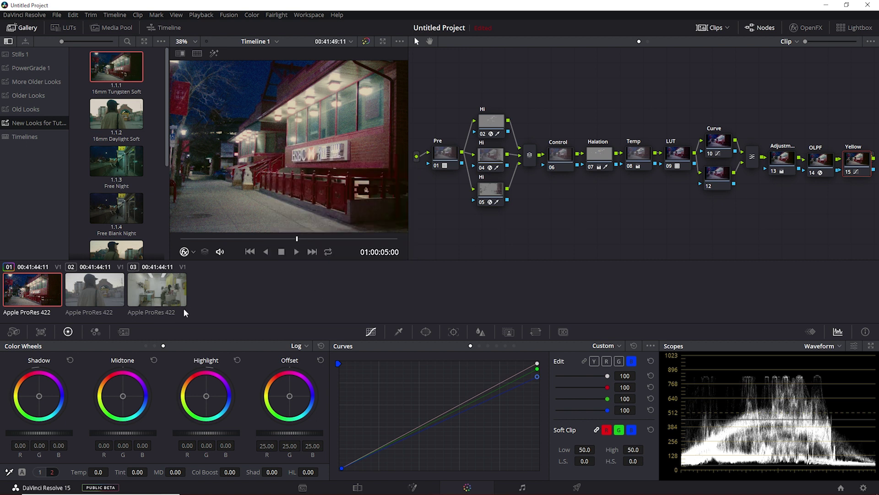
Step: Select clip 03, close the gallery and copy the grade from clip 01 onto it
left_click(162, 294)
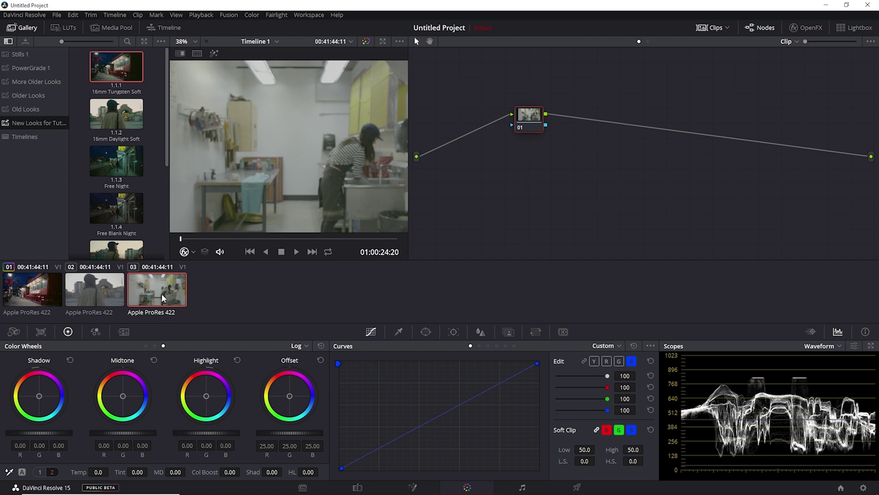
left_click(17, 30)
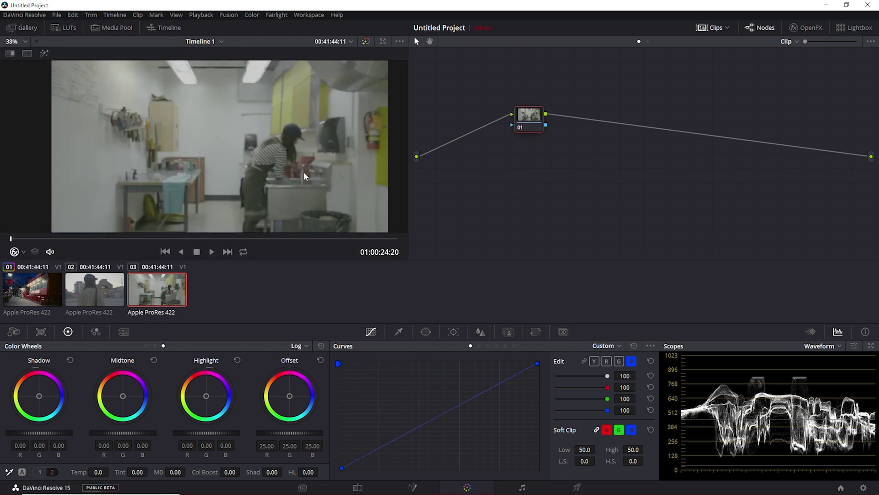
scroll(304, 173, "down", 3)
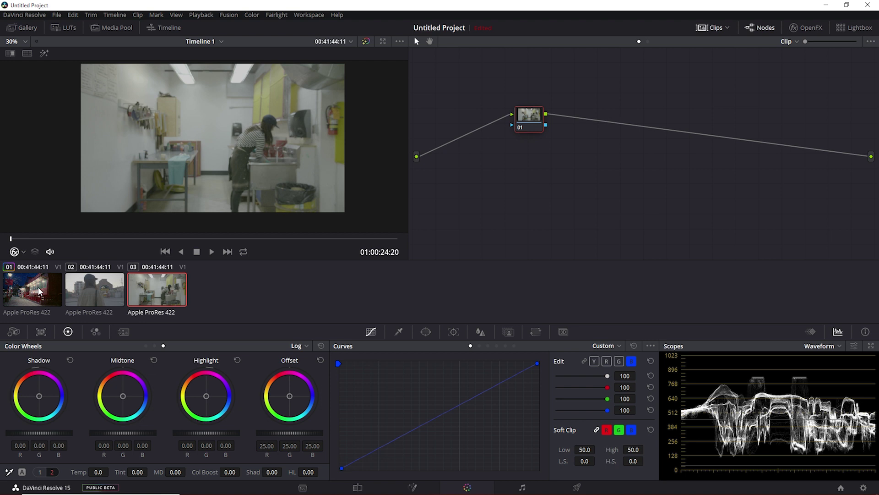
middle_click(38, 291)
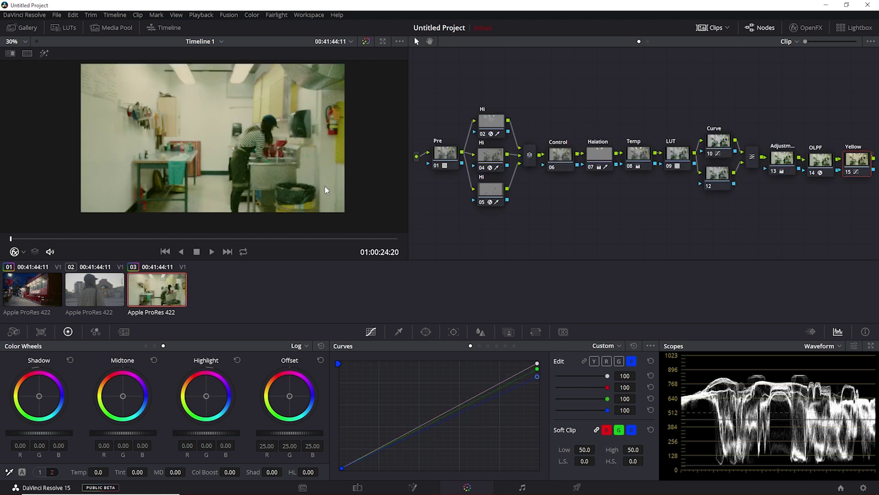
scroll(239, 163, "up", 1)
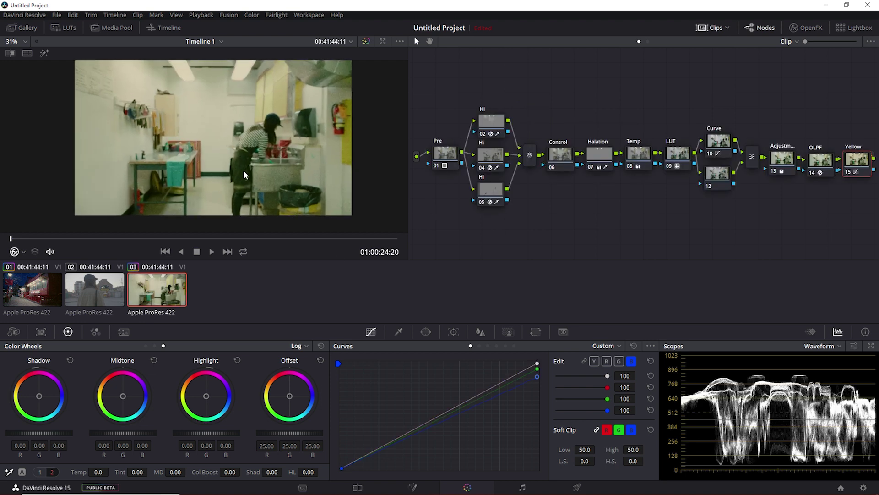
Step: View clip 03 full screen, scrub through it and compare the graded image with the ungraded original
key("ctrl+f")
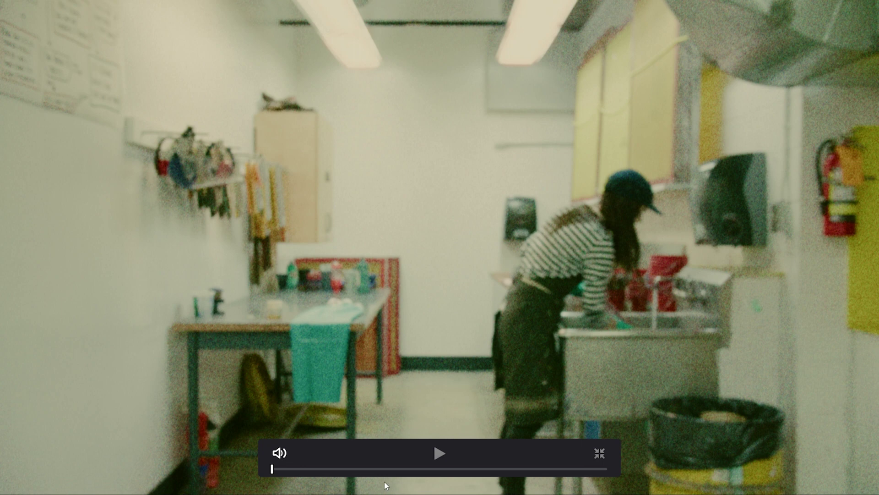
left_click_drag(398, 468, 402, 471)
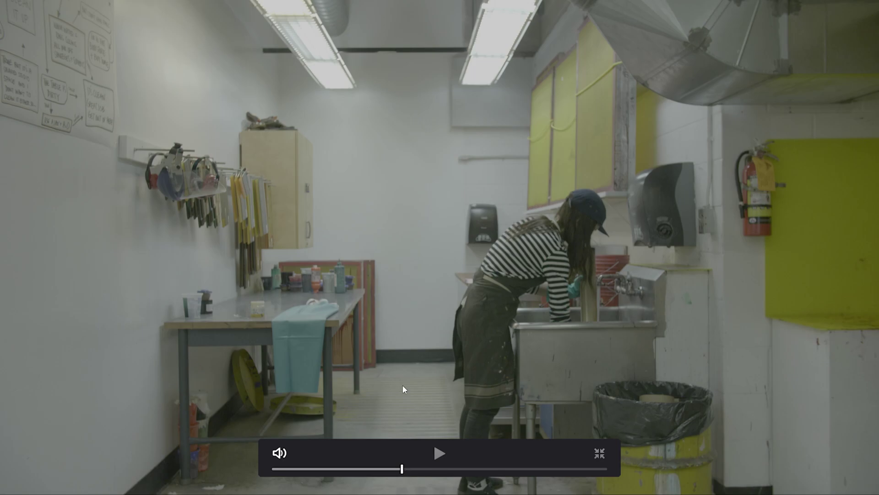
key("shift+d")
key("Escape")
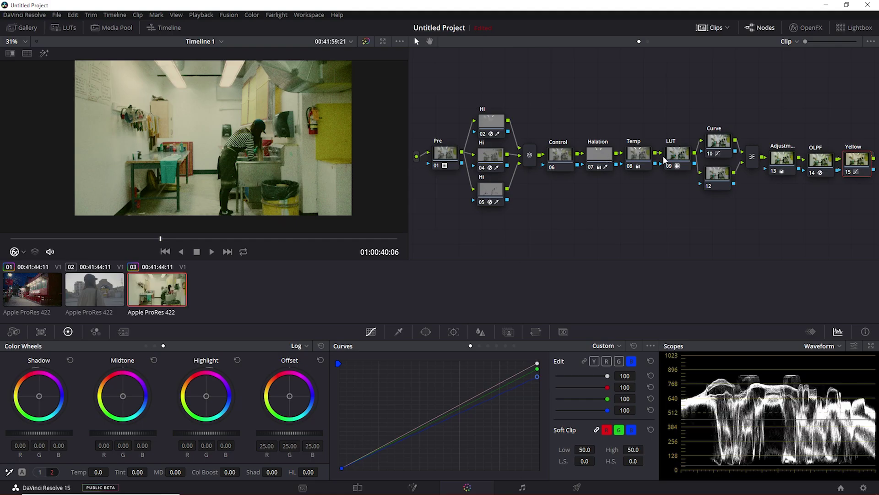
Step: Shift the Adjustment node's Offset wheel toward blue, to 26.37 red, 27.66 green and 31.69 blue
left_click(782, 158)
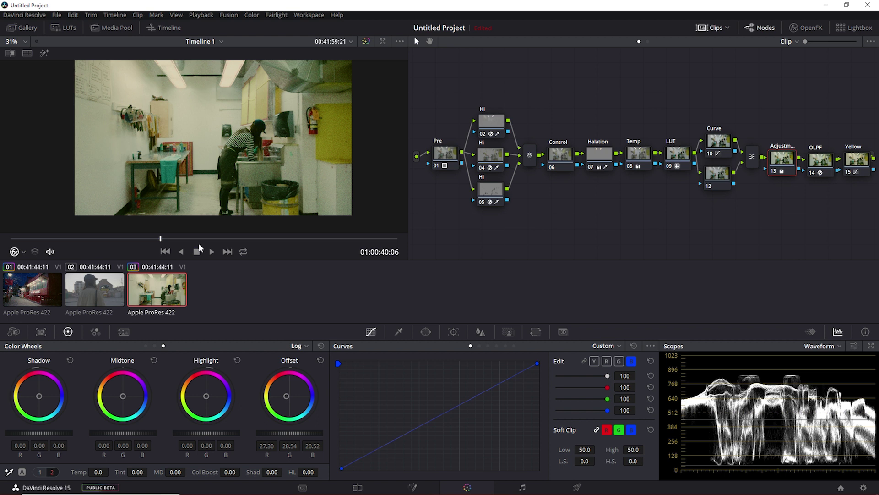
left_click_drag(287, 396, 290, 396)
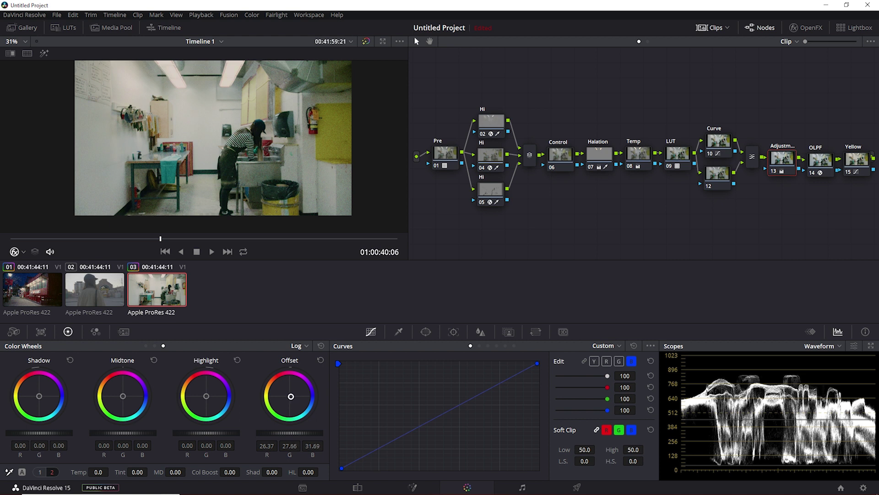
Step: Lower the red Low threshold of the Halation node's RGB qualifier to 67.6 while checking its highlighted selection
left_click(608, 159)
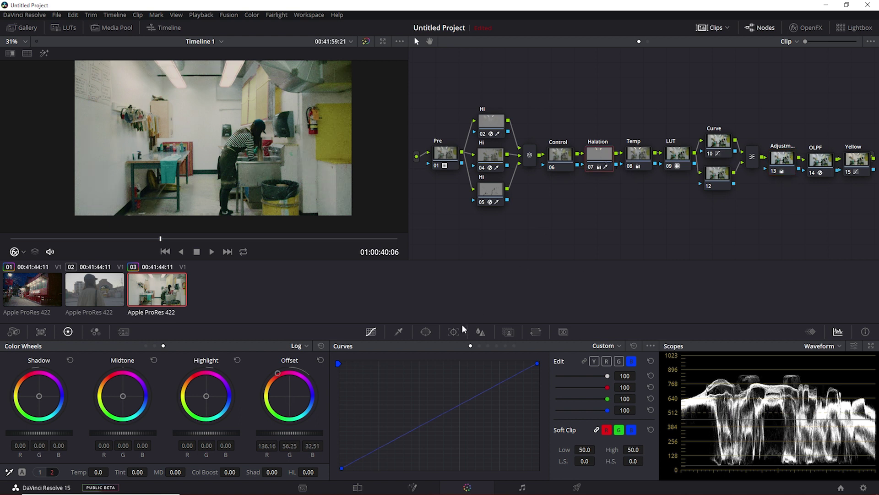
left_click(402, 332)
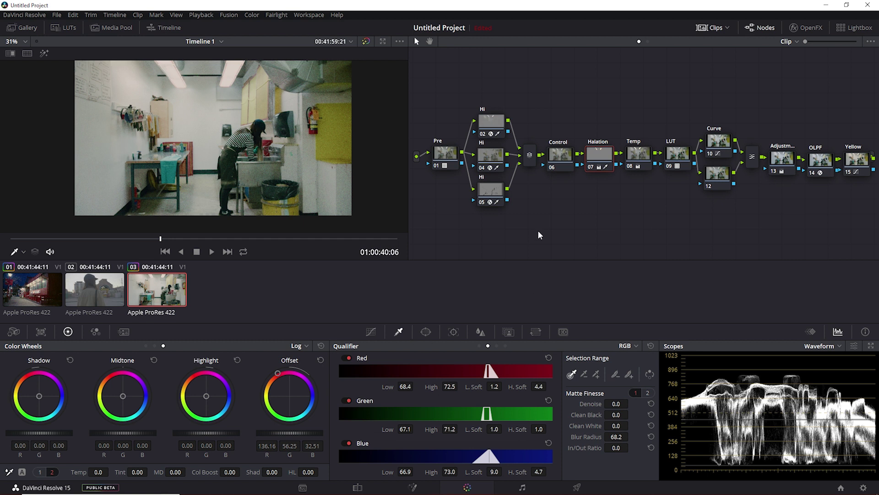
key("shift+h")
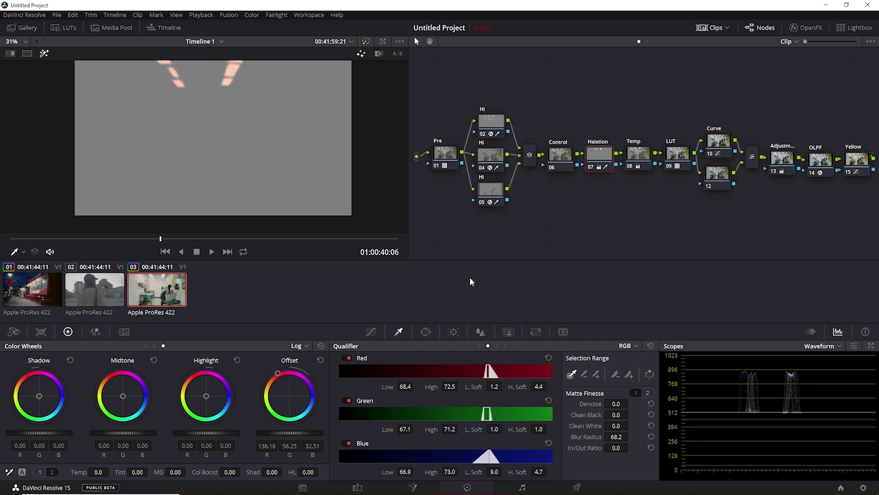
mouse_move(409, 386)
left_mouse_down()
mouse_move(398, 387)
mouse_move(416, 386)
mouse_move(408, 387)
left_mouse_up()
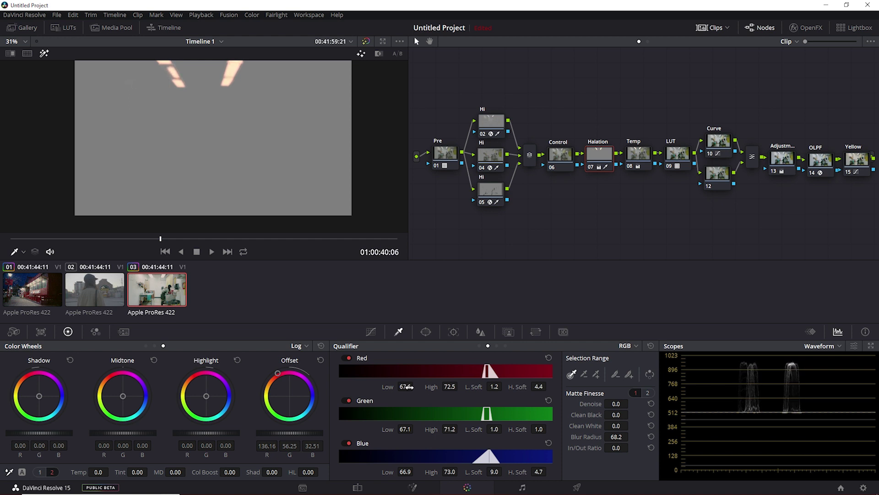
key("shift+h")
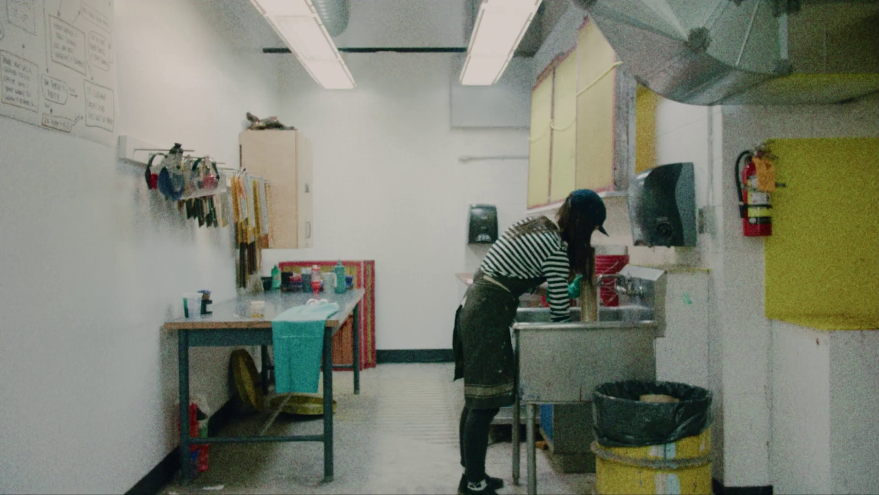
Step: Copy clip 03's grade to clip 02 and scrub through the graded shot full screen
mouse_move(413, 383)
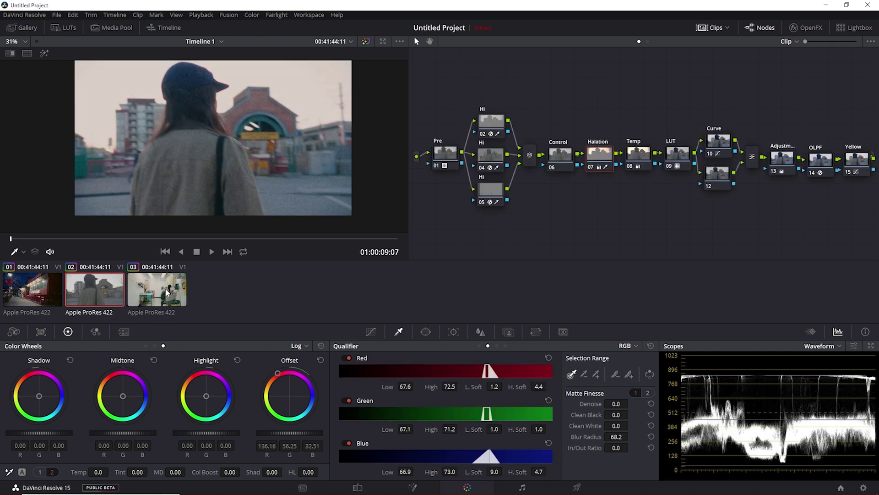
scroll(273, 161, "down", 2)
scroll(273, 161, "up", 2)
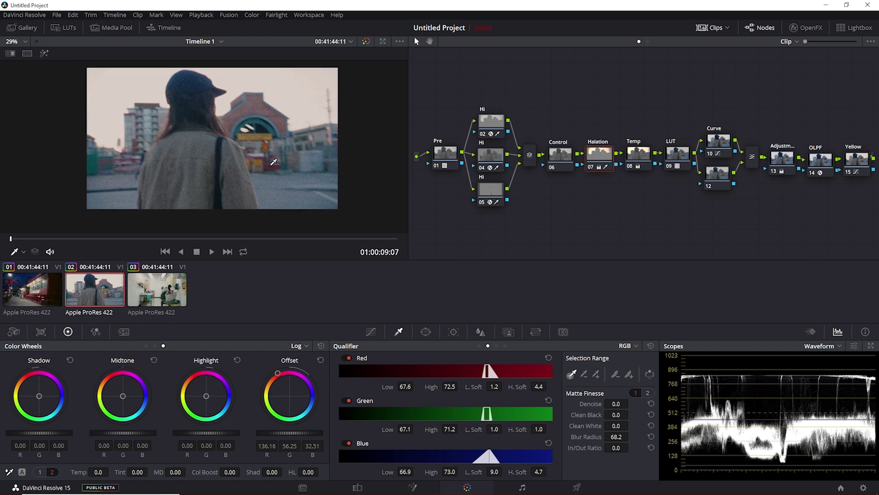
left_click_drag(123, 239, 169, 239)
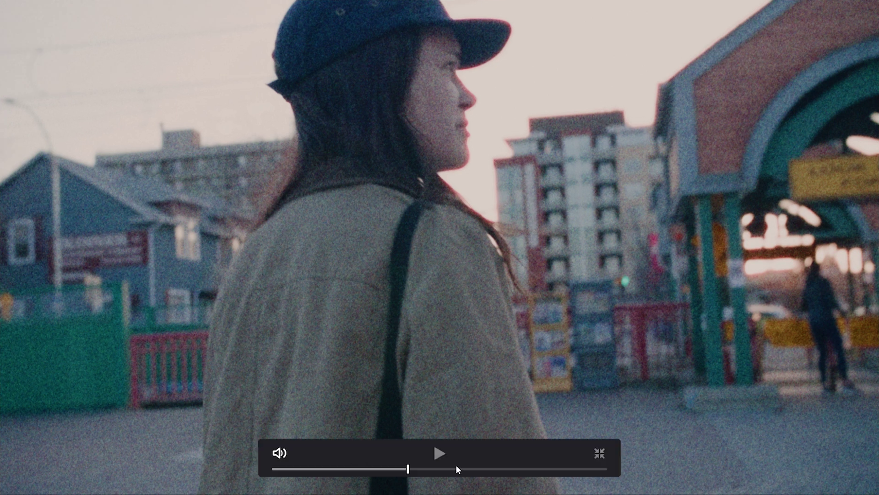
mouse_move(469, 469)
left_mouse_down()
mouse_move(522, 469)
mouse_move(461, 469)
left_mouse_up()
key("Escape")
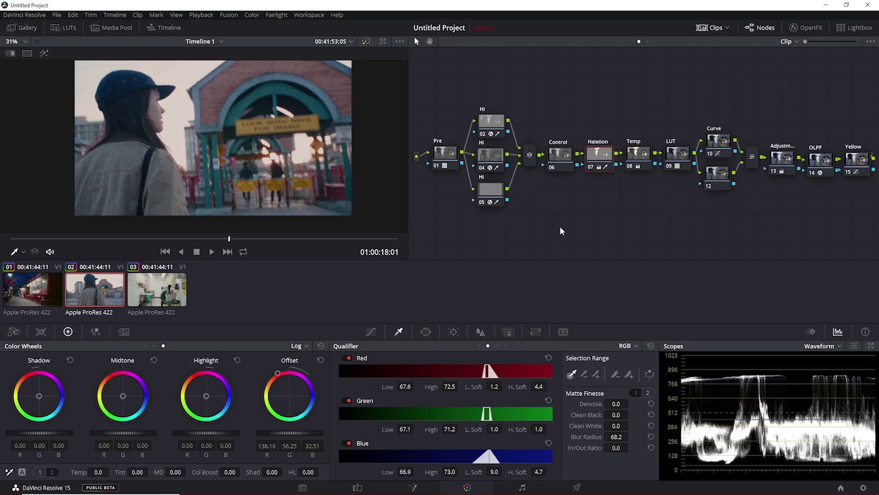
Step: Reset the Halation node's grade, then qualify the bright sky by luminance and highlight the selection
right_click(600, 150)
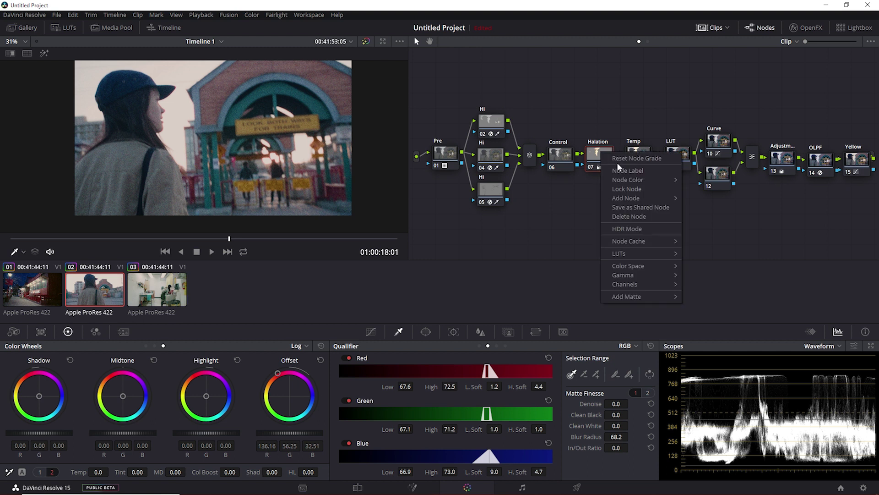
left_click(617, 160)
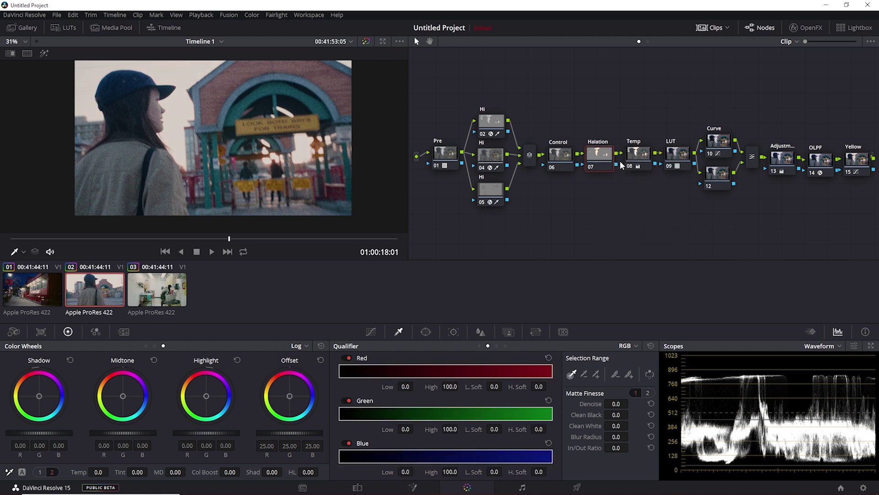
left_click(496, 345)
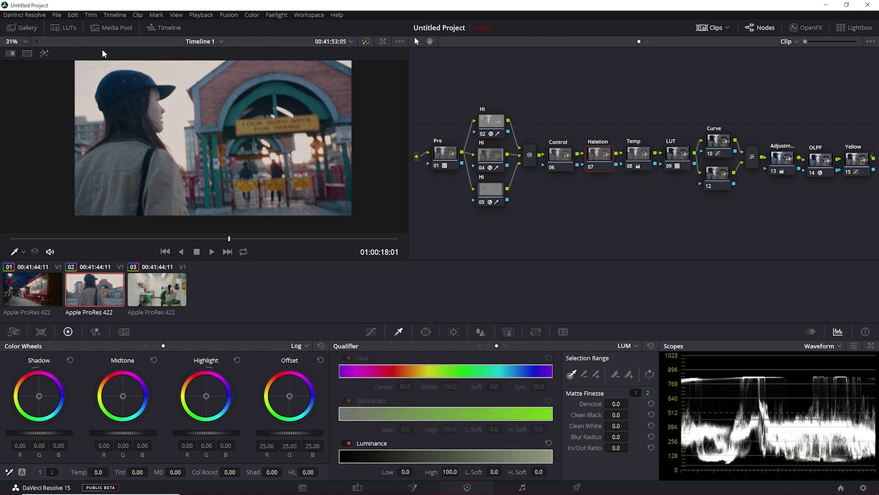
left_click(181, 67)
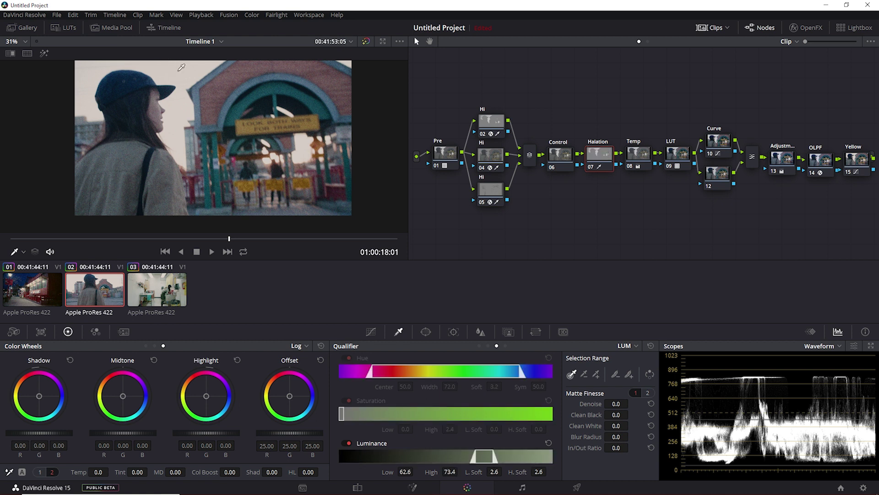
key("shift+h")
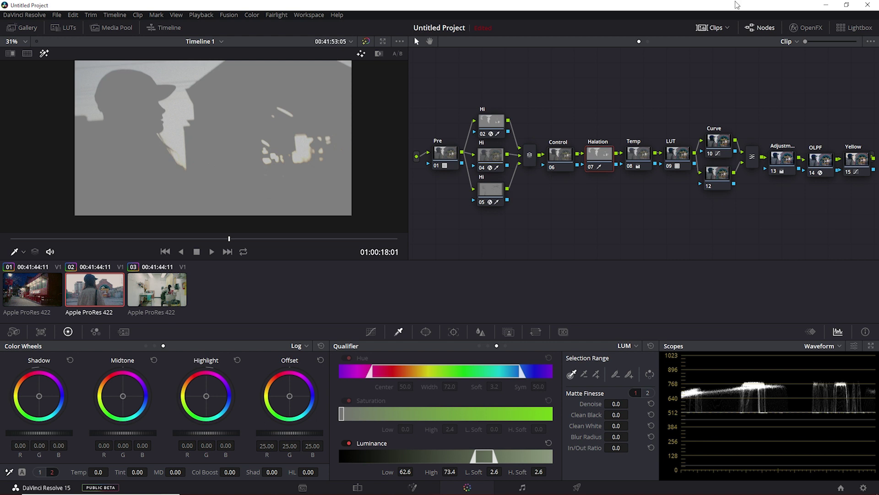
Step: Search the effects library for "edge" and apply the Edge Detect effect to the Halation node
left_click(806, 28)
left_click(854, 42)
type("edge")
left_click_drag(732, 168, 564, 152)
Step: Set the Edge Detect mode to Grayscale Edges and its edge color to dark red
left_click(782, 116)
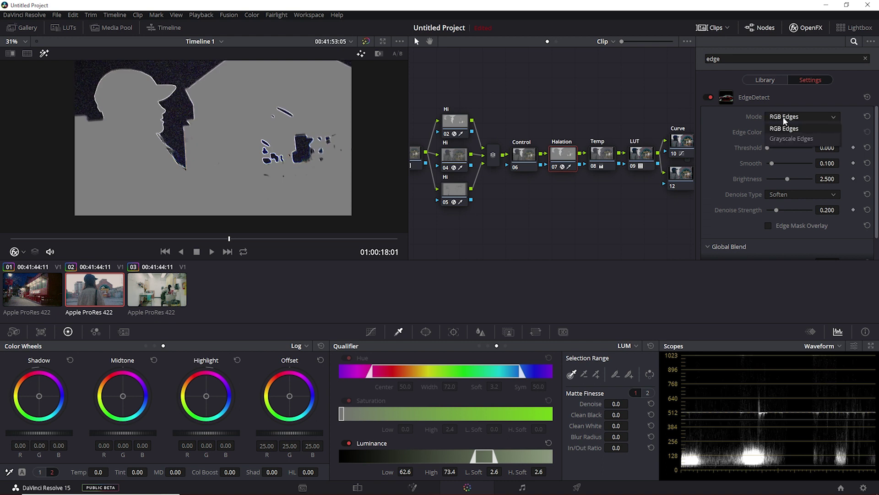
left_click(783, 137)
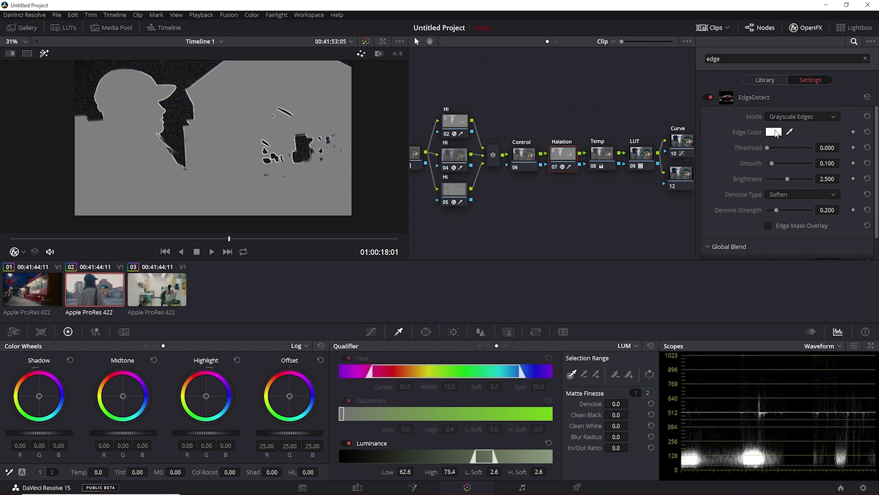
left_click(774, 132)
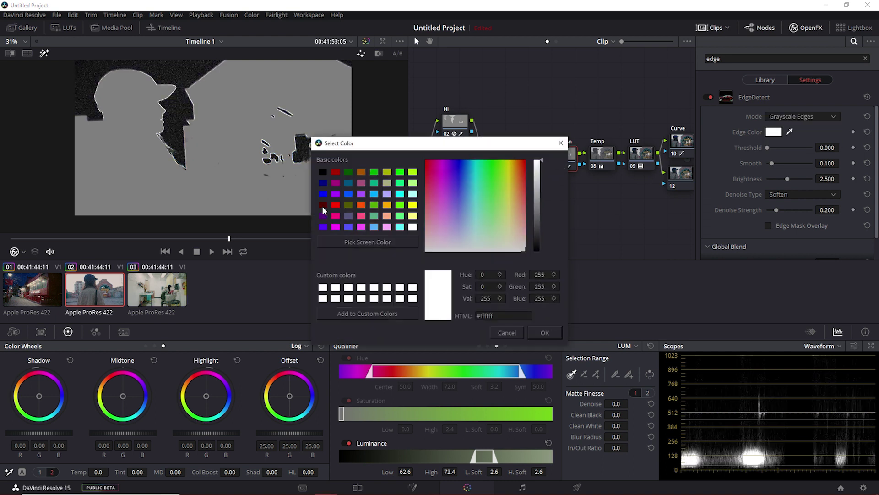
left_click(322, 205)
left_click(545, 333)
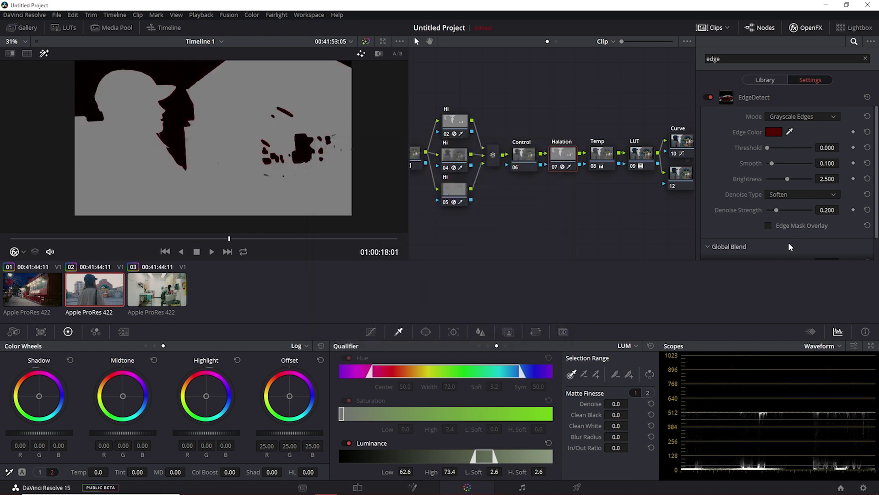
Step: Enable Edge Mask Overlay, set Denoise Type to Sharpen and Brightness to 0.959, and review the halation full screen
left_click(768, 225)
left_click(794, 194)
left_click(787, 214)
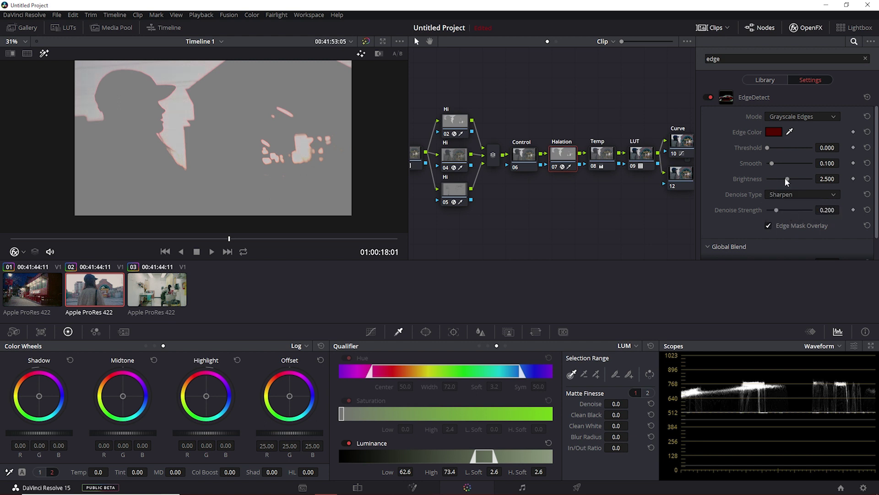
mouse_move(786, 180)
left_mouse_down()
mouse_move(763, 180)
mouse_move(771, 180)
left_mouse_up()
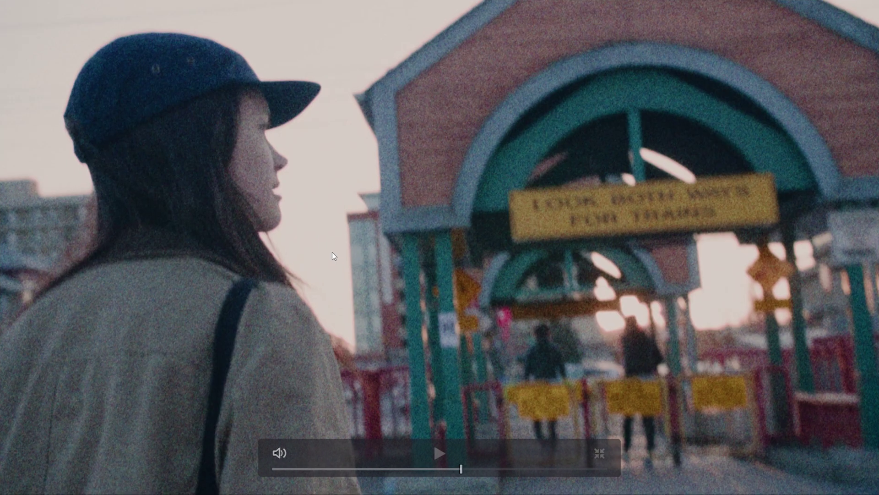
left_click_drag(300, 468, 365, 471)
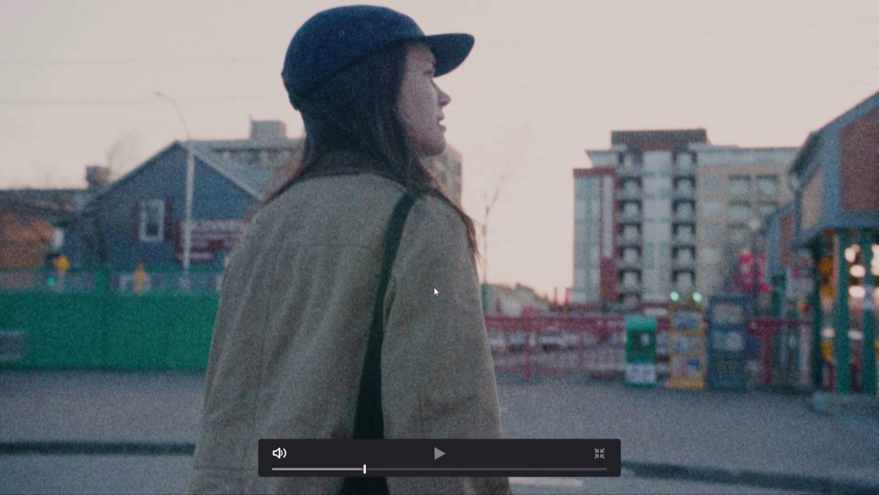
key("Escape")
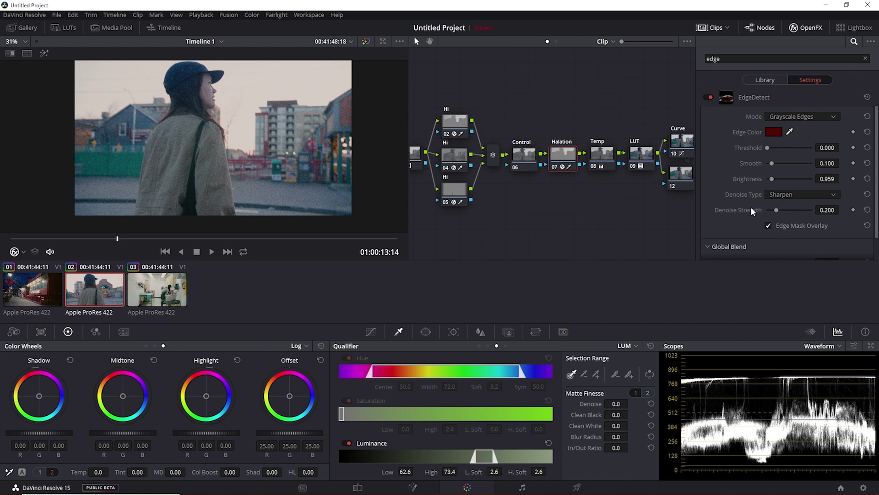
Step: Set the Edge Detect effect's Global Blend to 0.184 and close the effects library
scroll(742, 185, "down", 1)
left_click_drag(768, 240, 774, 239)
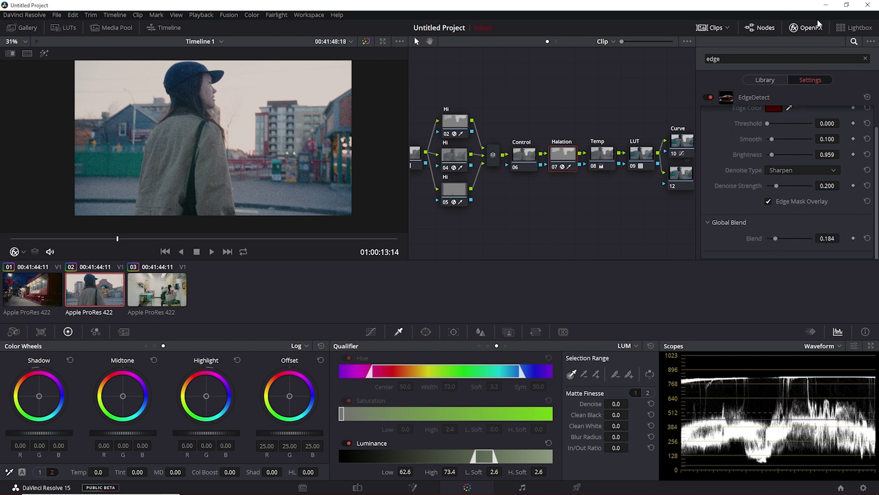
left_click(795, 28)
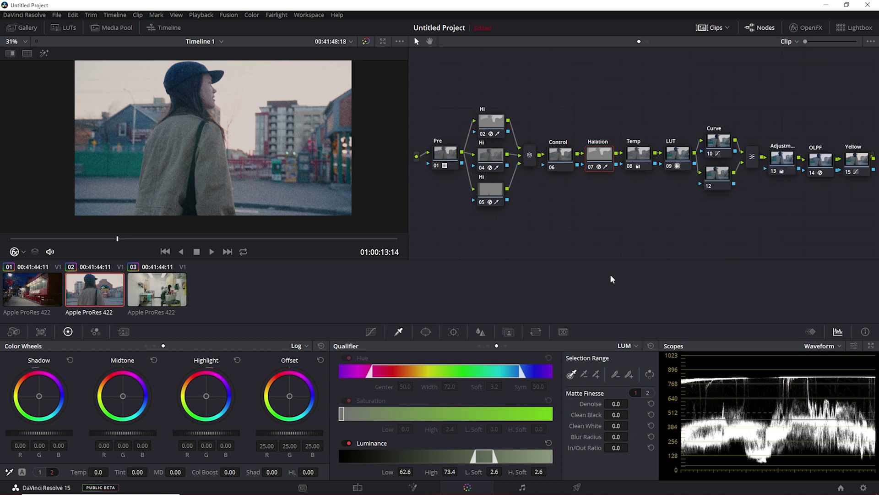
Step: Set the Halation qualifier's matte Blur Radius to 32.2 and review another part of the clip full screen
left_click_drag(616, 437, 631, 436)
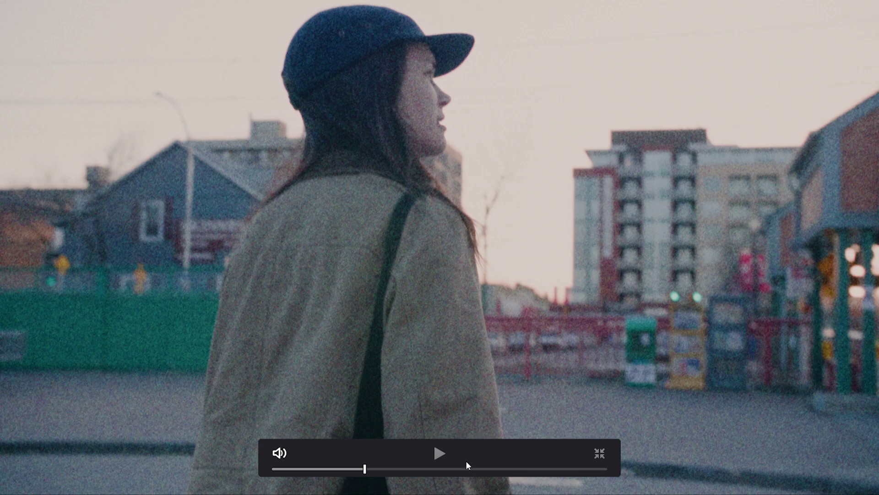
left_click(473, 468)
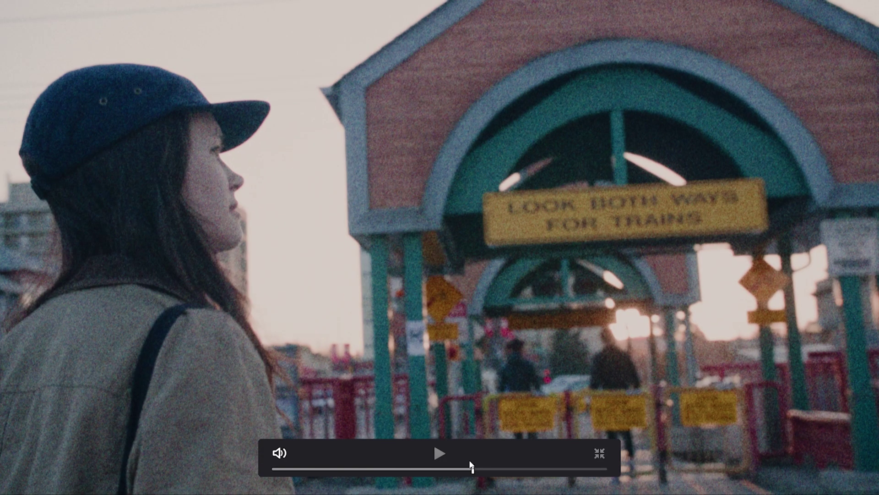
key("Escape")
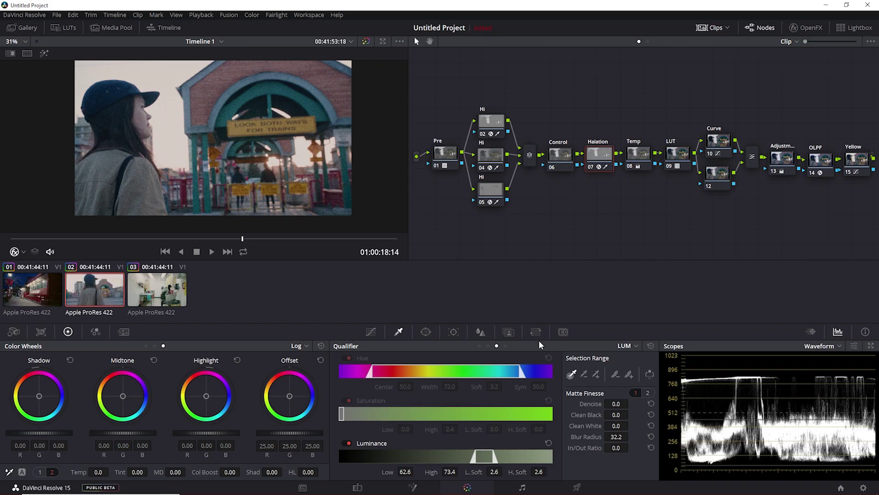
Step: Set the Halation node's Key Output gain to 0.681 and play back an earlier part of the clip full screen
left_click(508, 331)
left_click_drag(556, 419, 542, 419)
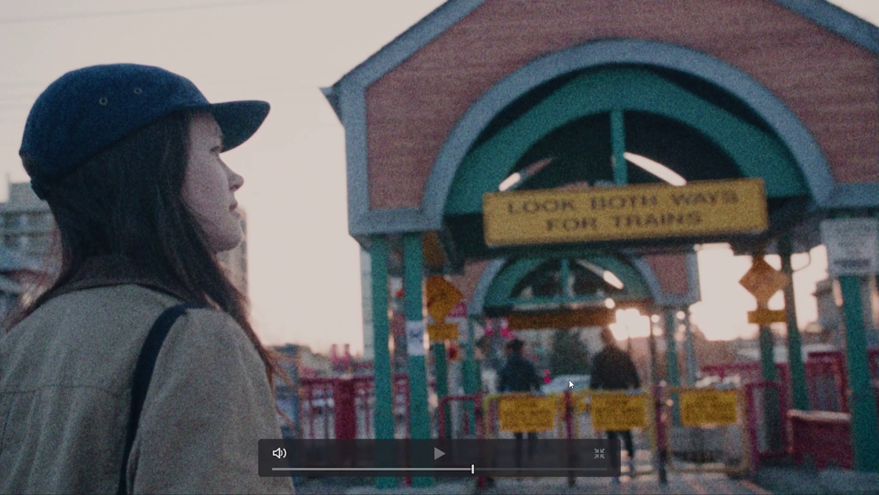
left_click(338, 469)
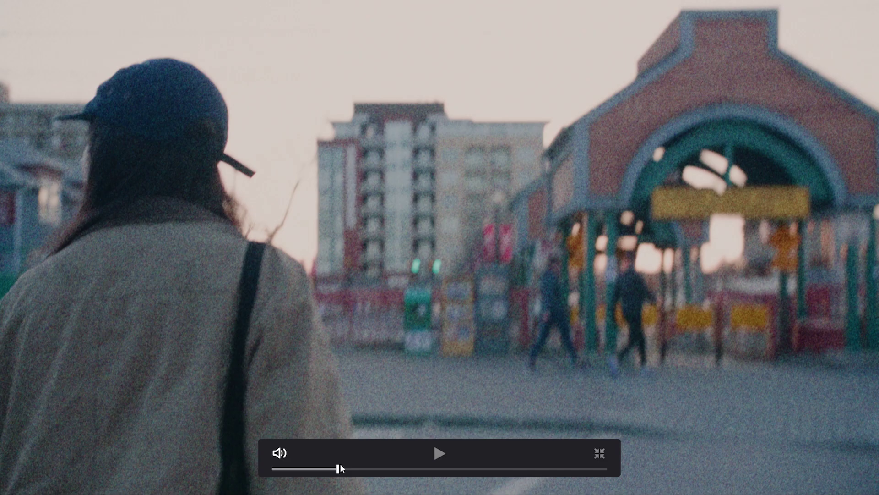
key("space")
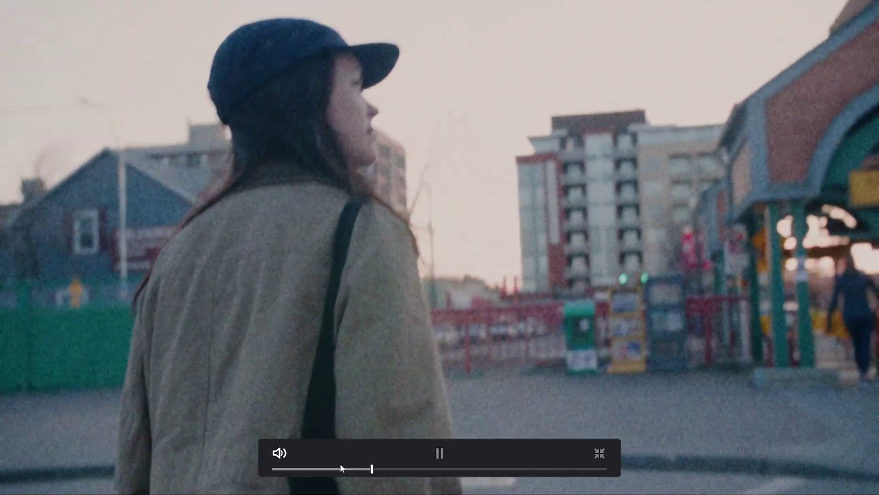
key("space")
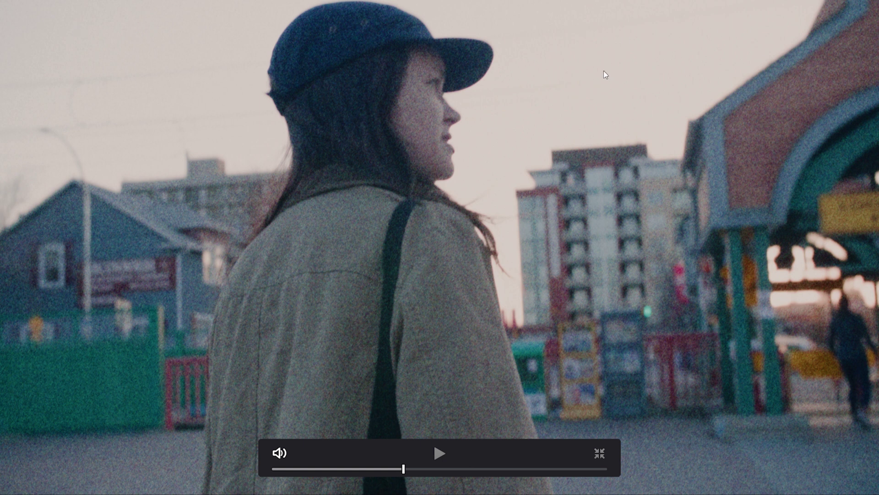
key("Escape")
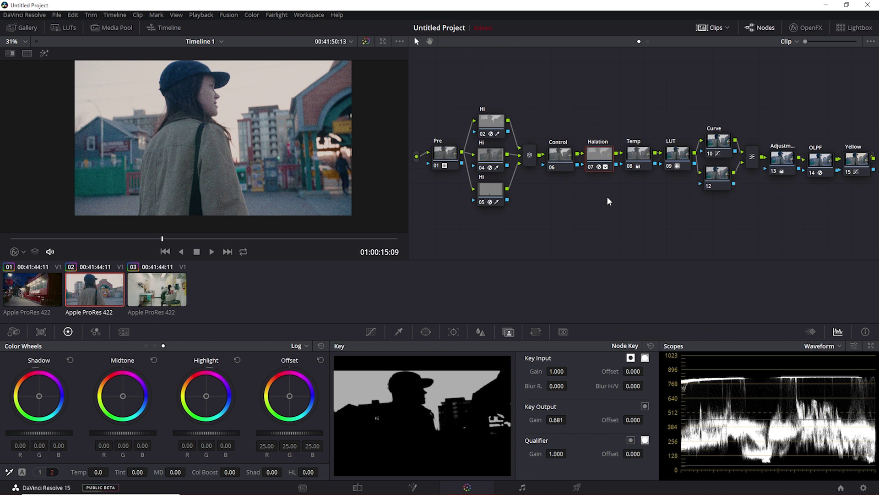
Step: Apply the GHa Daylight v3 (Soft) LUT to the LUT node and close the LUT browser
left_click(677, 157)
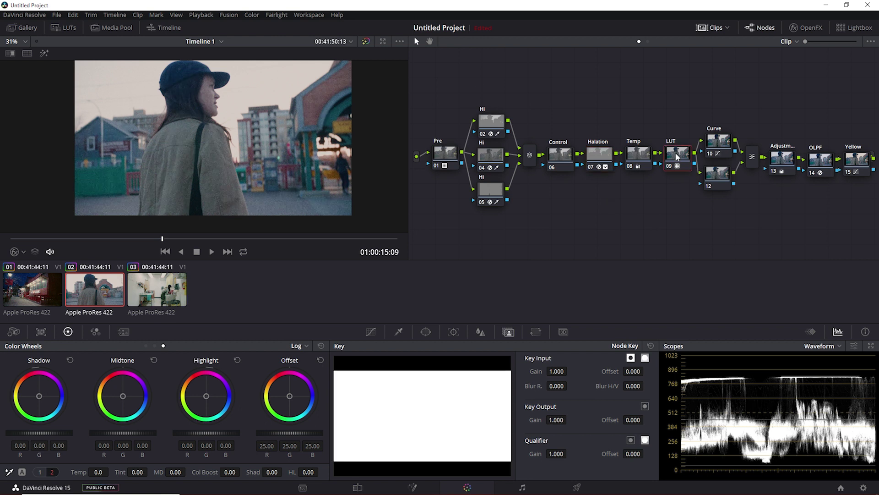
left_click(22, 27)
left_click(22, 27)
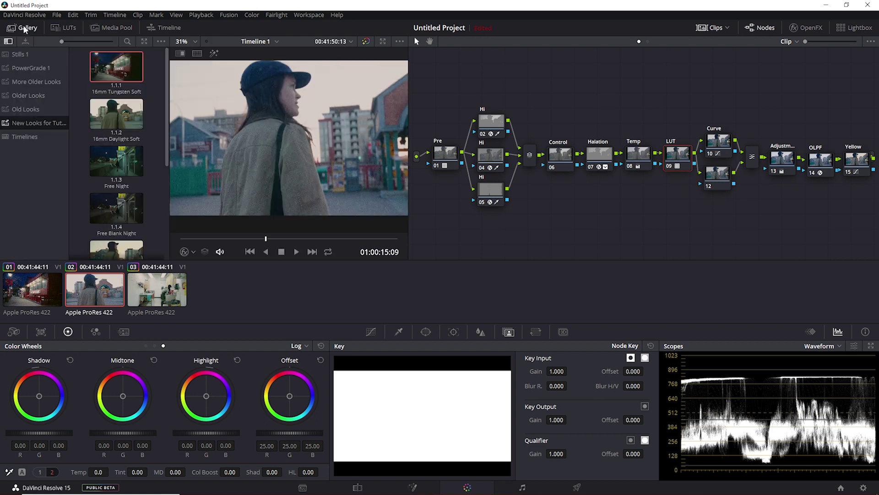
left_click(63, 28)
left_click(54, 167)
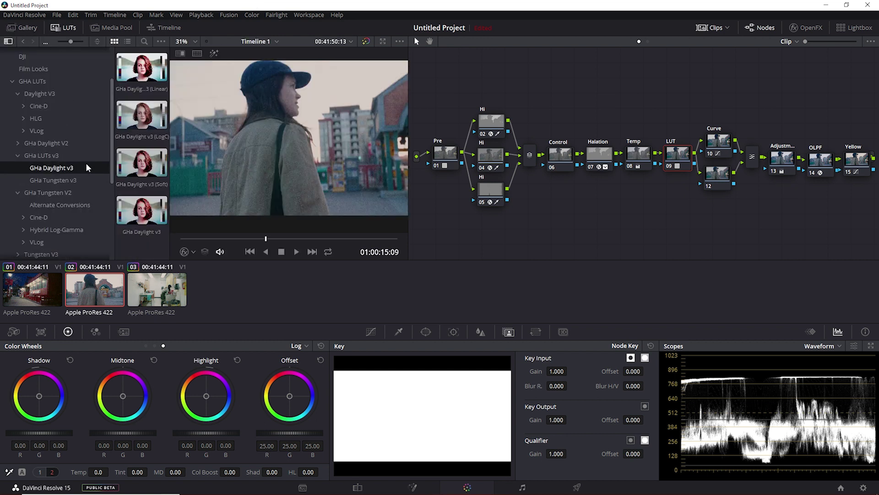
left_click_drag(142, 162, 669, 152)
left_click(60, 29)
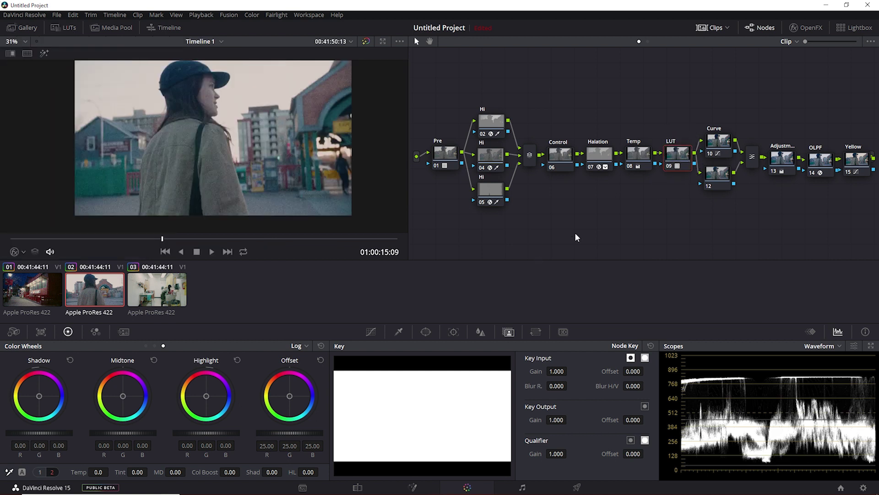
Step: Warm the Adjustment node's Offset color balance to 27.04 red, 28.26 green and 23.41 blue, checking the image full screen
left_click(792, 162)
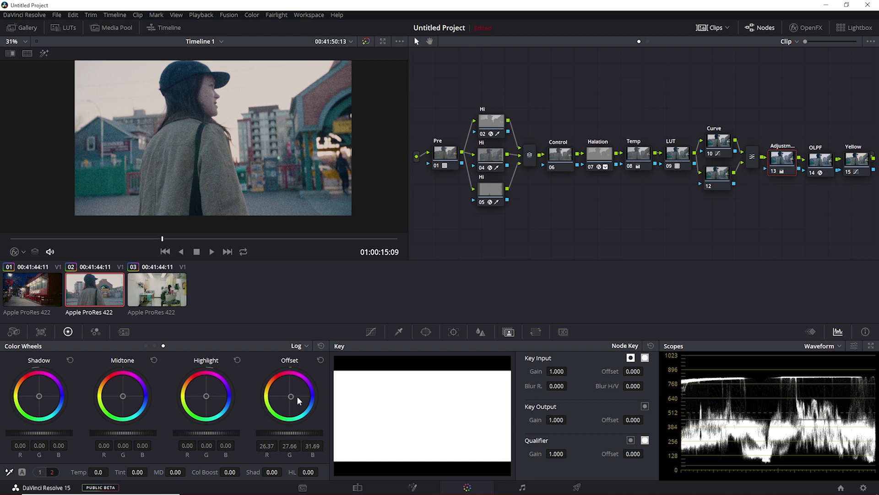
left_click_drag(291, 396, 287, 397)
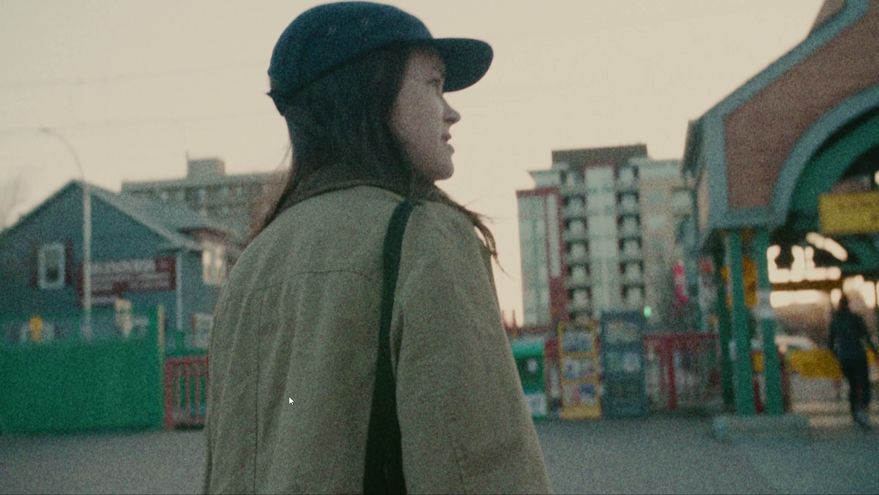
key("Escape")
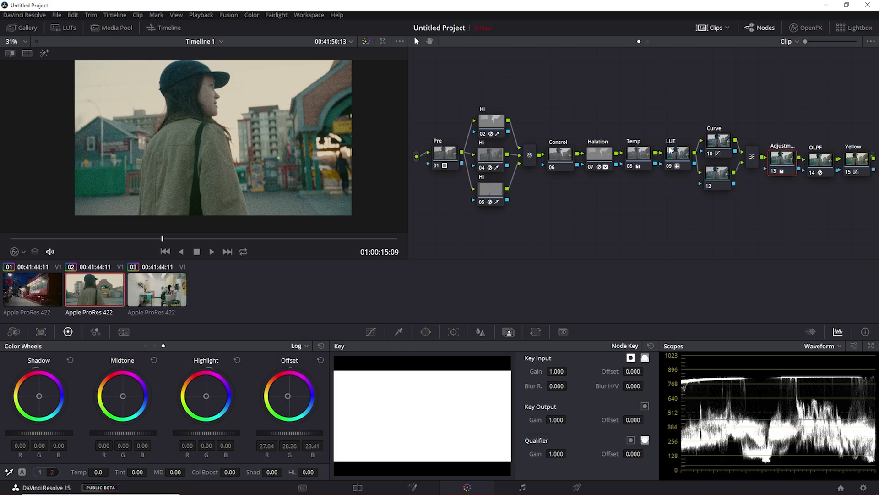
Step: Lower the Control node's highlights to -42.00, then play and scrub the clip full screen
left_click(563, 159)
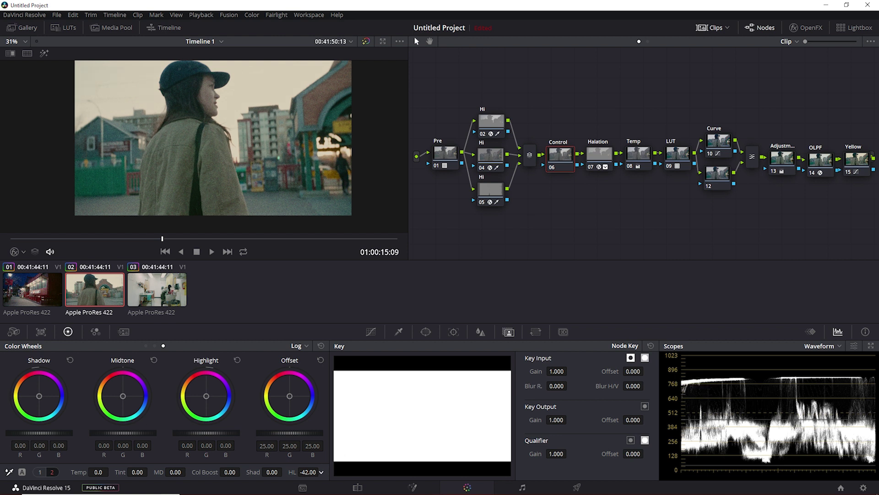
key("ctrl+f")
mouse_move(483, 424)
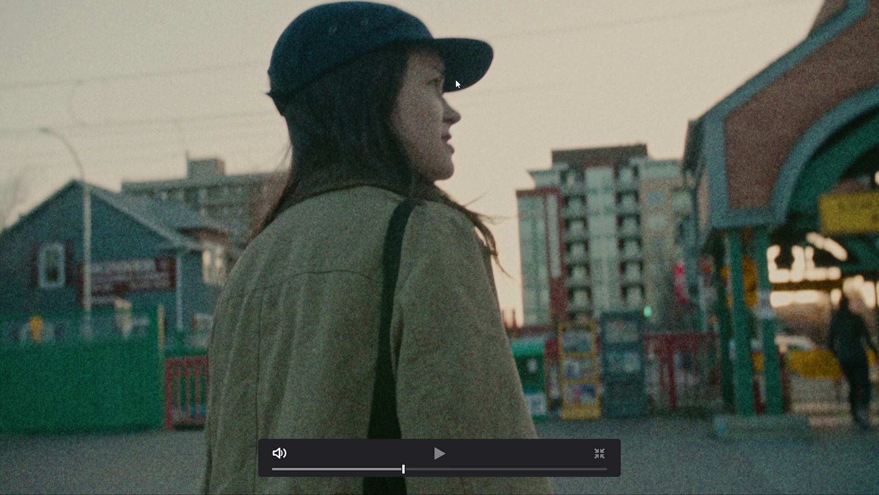
left_click_drag(425, 465, 436, 468)
key("space")
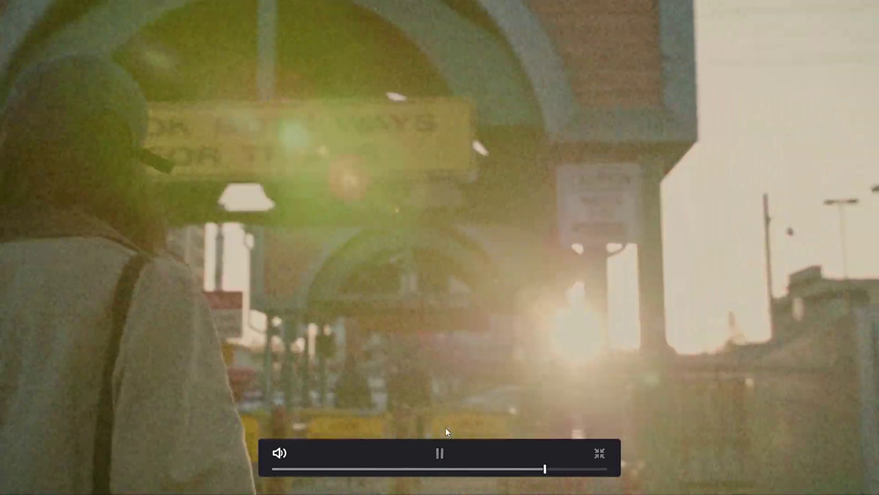
key("space")
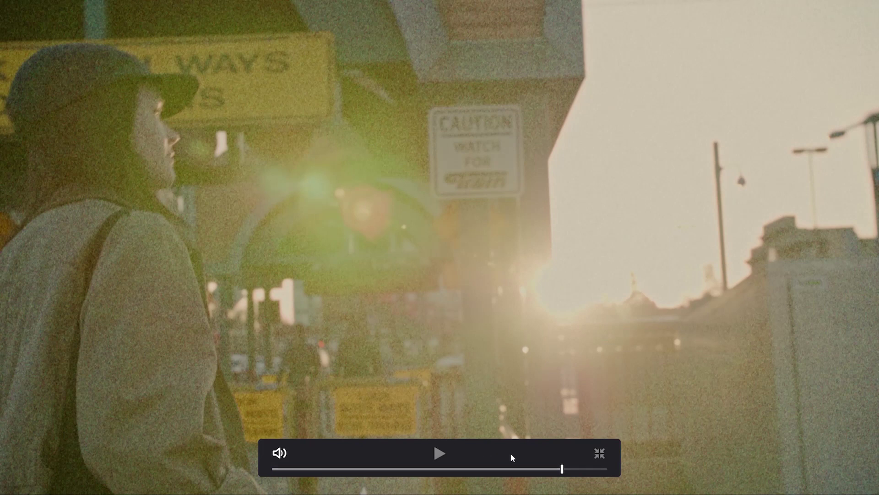
left_click_drag(563, 470, 558, 469)
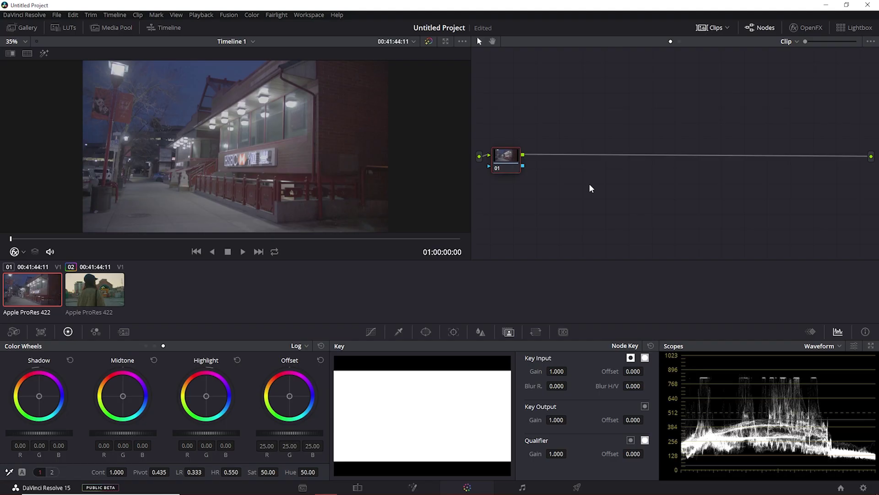
Step: On the ungraded night clip, add three stacked parallel nodes after node 01 feeding a layer mixer, and align them neatly
key("alt+s")
key("alt+p")
key("alt+p")
left_click_drag(545, 122, 552, 235)
left_click_drag(550, 222, 546, 190)
left_click_drag(598, 156, 590, 156)
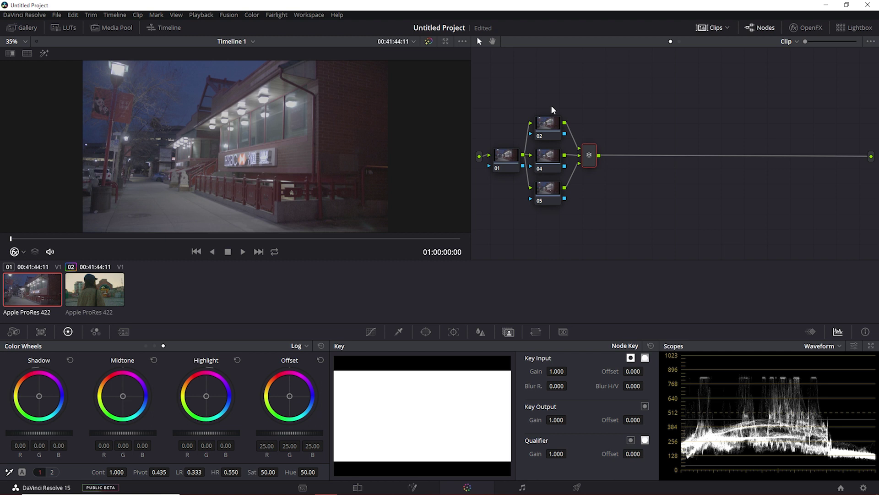
Step: Add six serial nodes after the mixer and label the main chain Temp, Halation, CST, Adjustment, Curve, OLPF and Yellow
key("alt+s")
left_click_drag(634, 166, 620, 162)
key("alt+s")
key("alt+s")
key("alt+s")
key("alt+s")
key("alt+s")
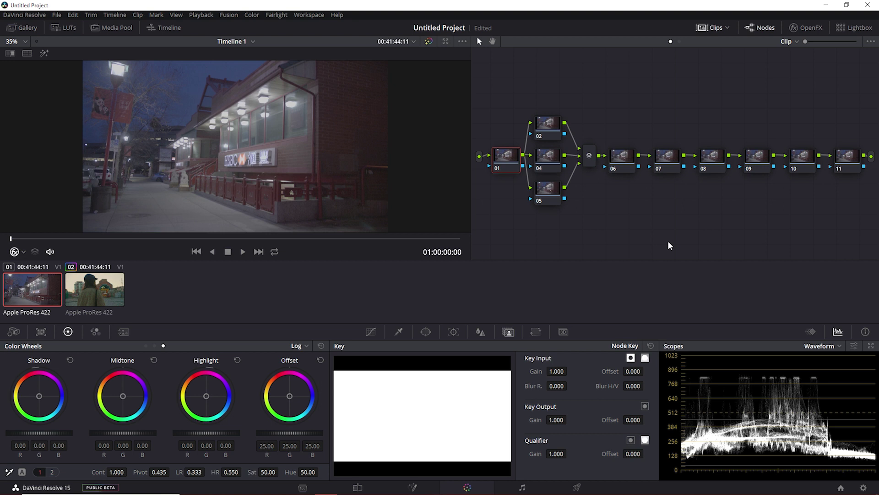
right_click(503, 155)
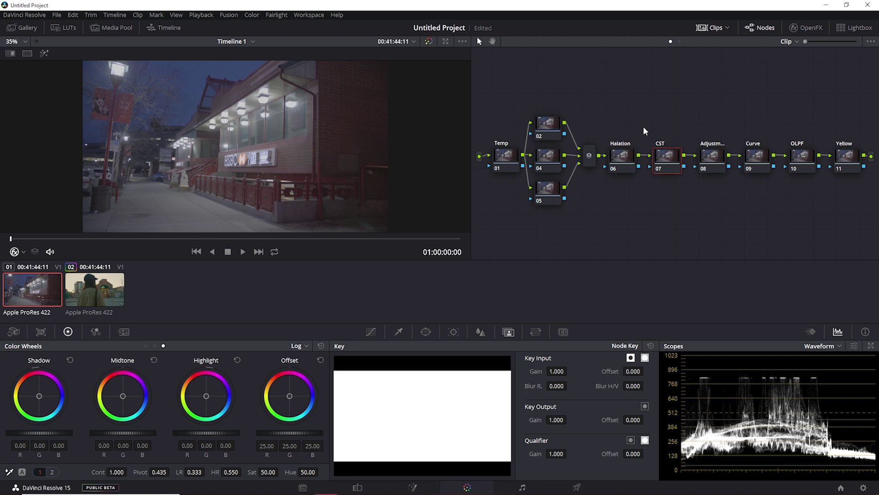
Step: Apply the Color Space Transform effect to the CST node and set its Input Color Space to Panasonic V-Gamut
left_click(807, 28)
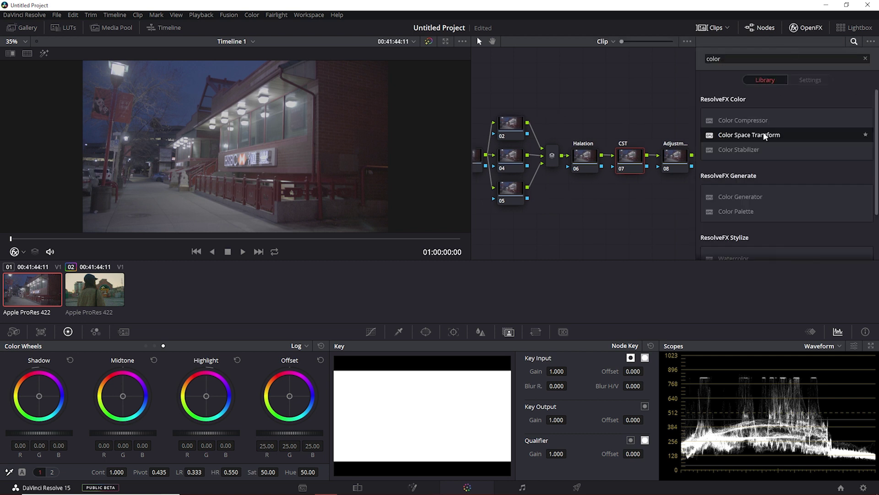
left_click_drag(768, 135, 627, 156)
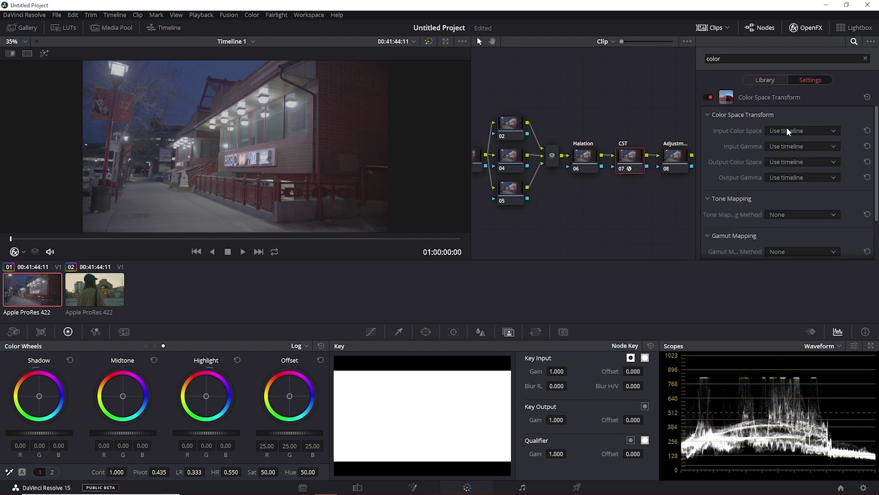
left_click(787, 133)
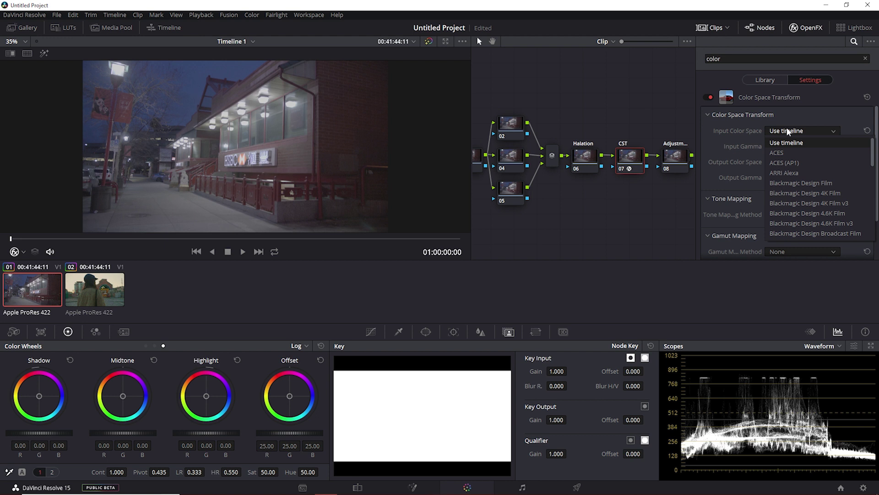
scroll(806, 193, "down", 3)
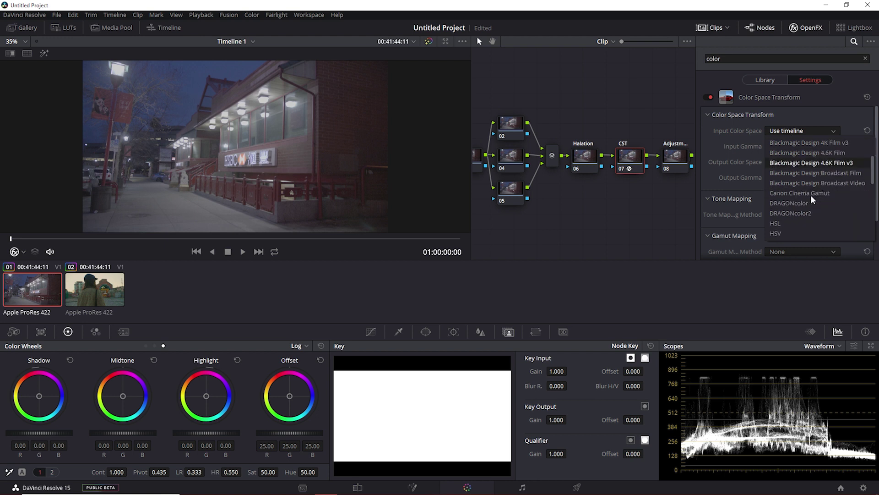
scroll(805, 193, "down", 2)
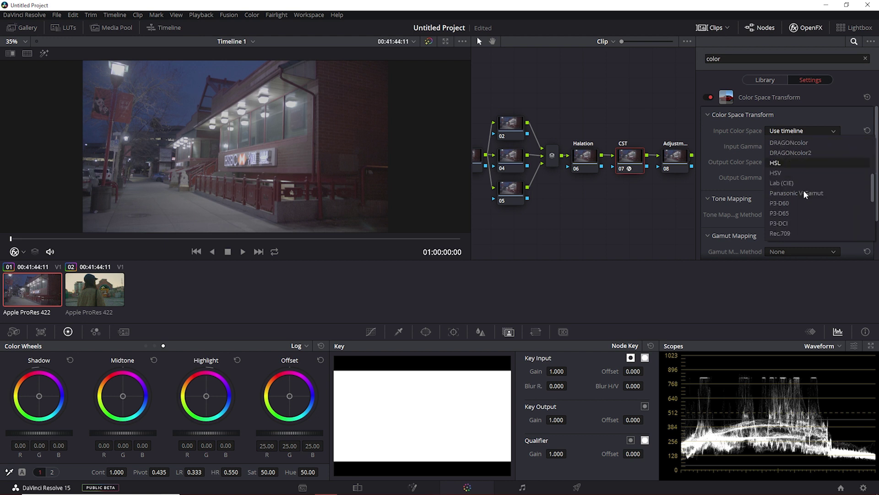
left_click(800, 195)
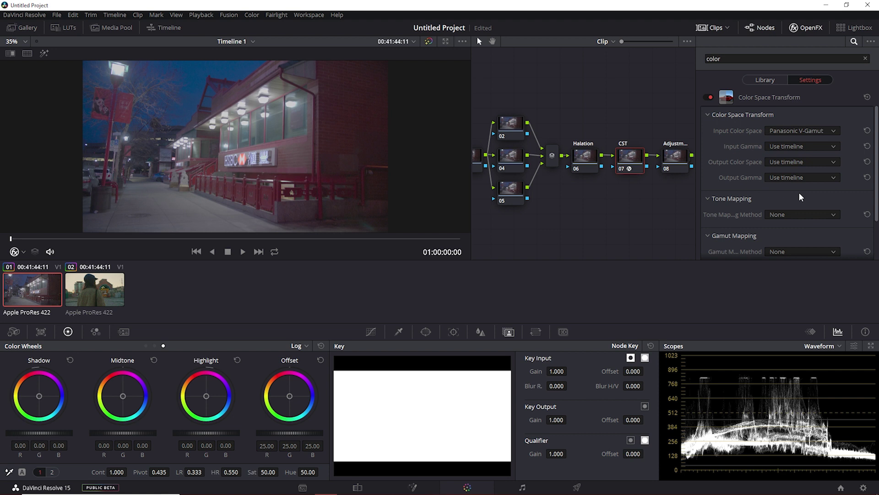
Step: Set the Color Space Transform's Output Color Space to Rec.709
left_click(792, 162)
scroll(818, 242, "down", 10)
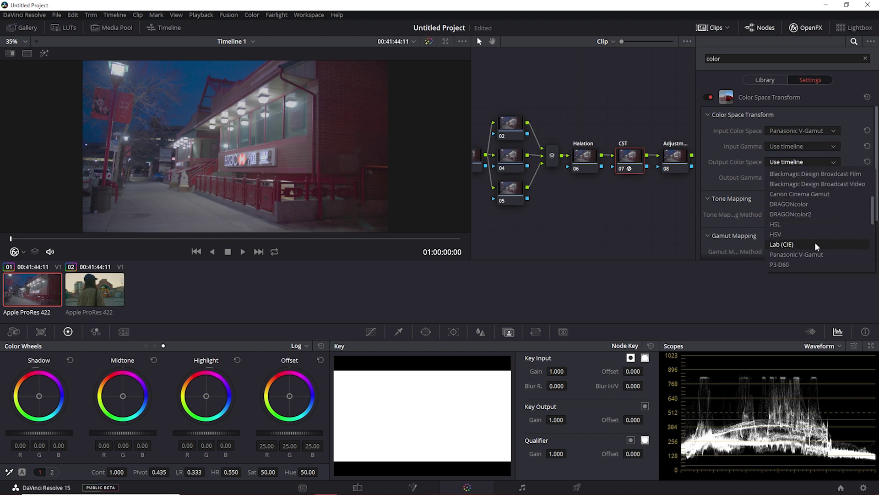
scroll(819, 240, "down", 6)
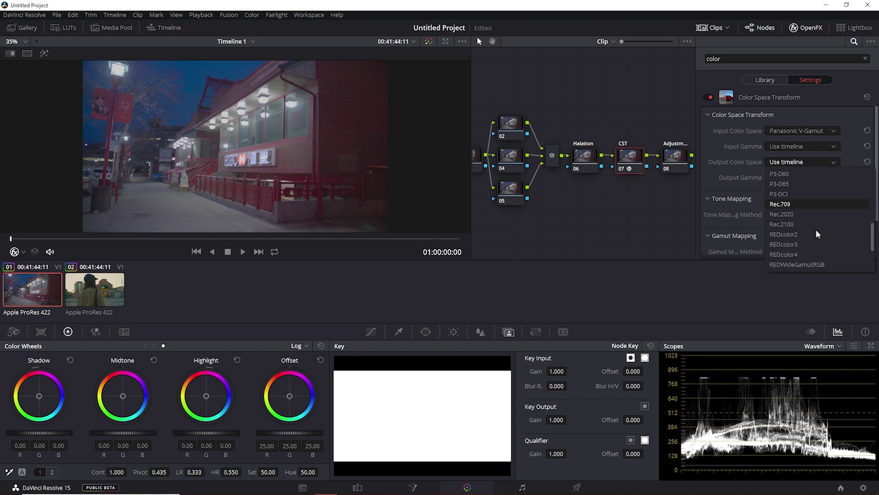
scroll(796, 216, "up", 3)
left_click(788, 205)
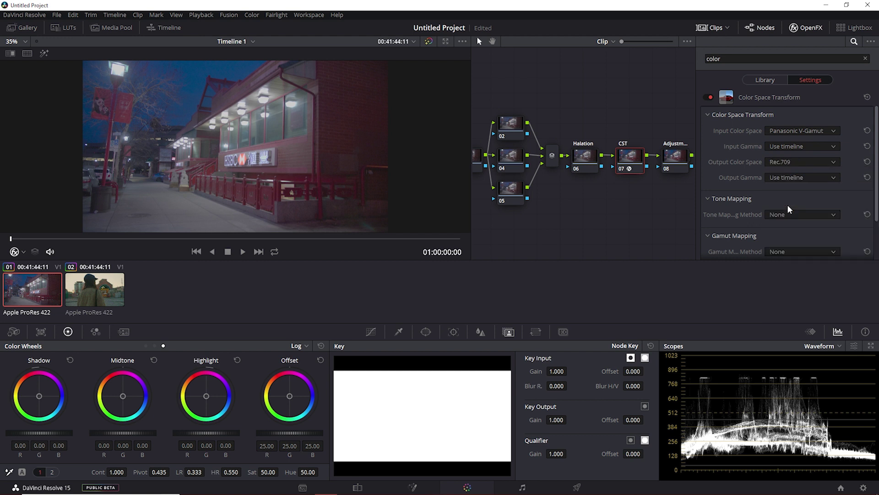
scroll(790, 215, "down", 1)
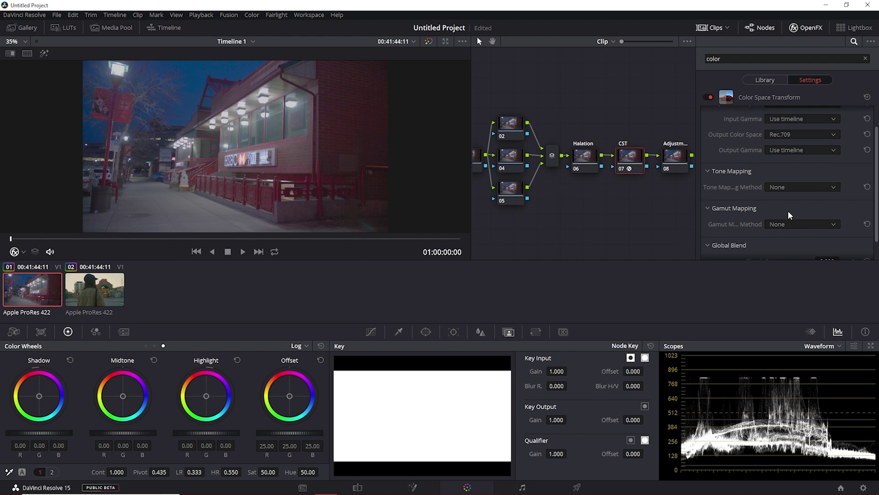
Step: Set the Color Space Transform's Gamut Mapping Method to Saturation Mapping and close the effects view
left_click(791, 225)
left_click(792, 247)
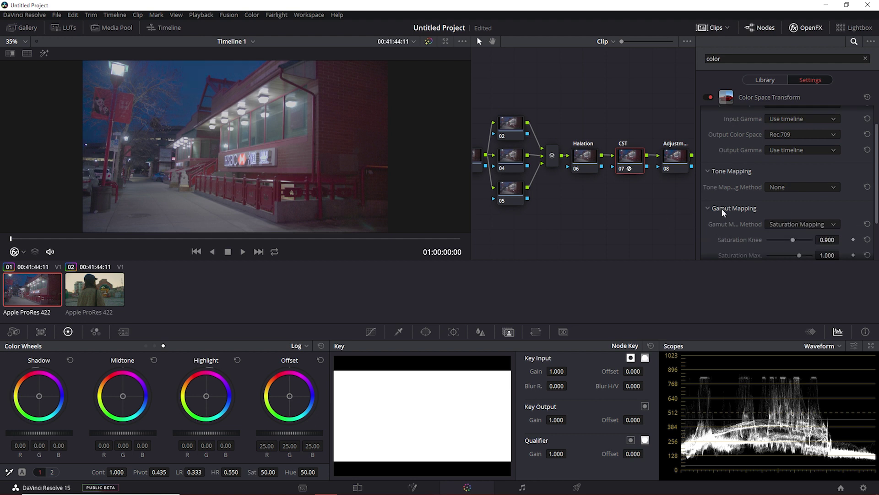
scroll(722, 212, "up", 1)
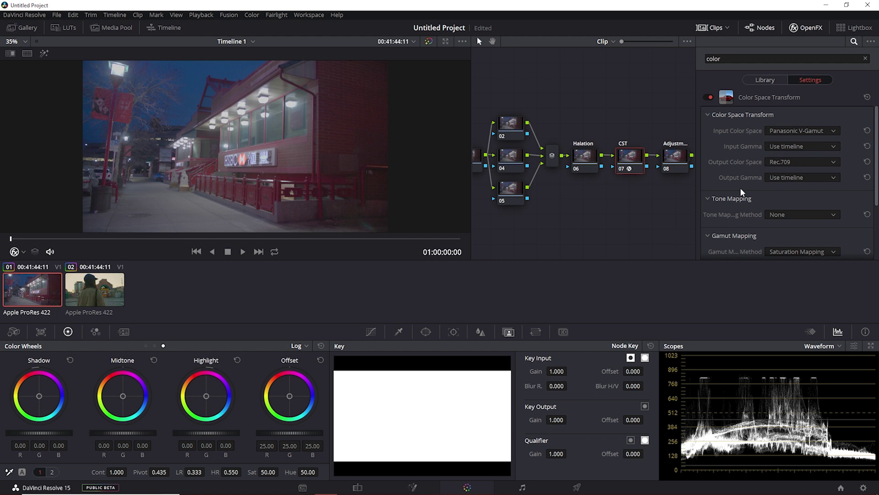
scroll(741, 197, "down", 1)
scroll(742, 197, "up", 1)
left_click(807, 28)
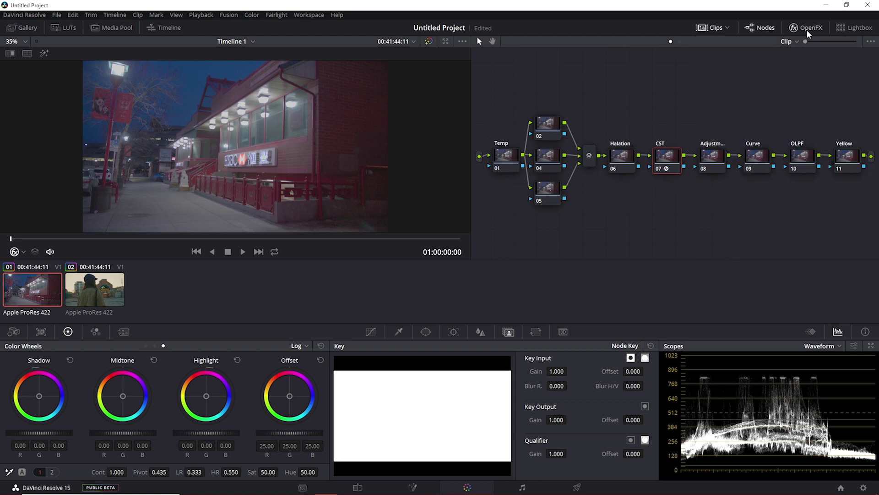
Step: On the Halation node, sample a bright ceiling lamp with the RGB qualifier and show the highlight matte for the whole frame
left_click(627, 158)
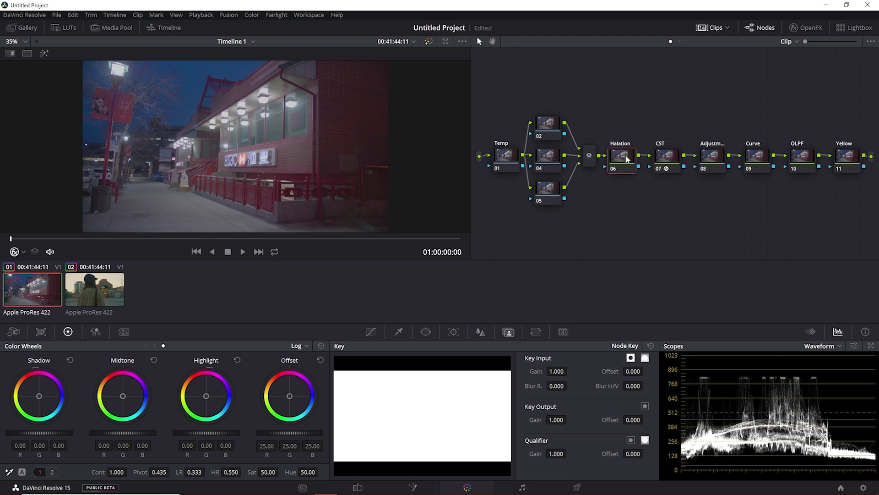
left_click(399, 331)
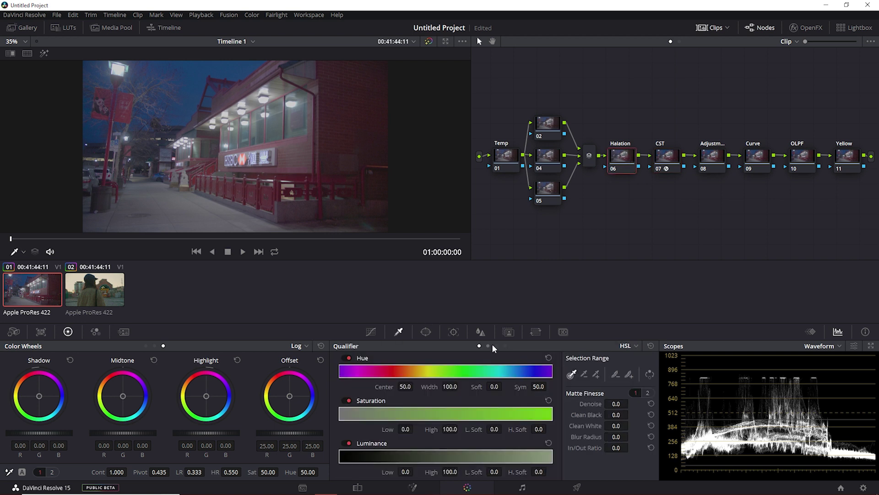
left_click(497, 346)
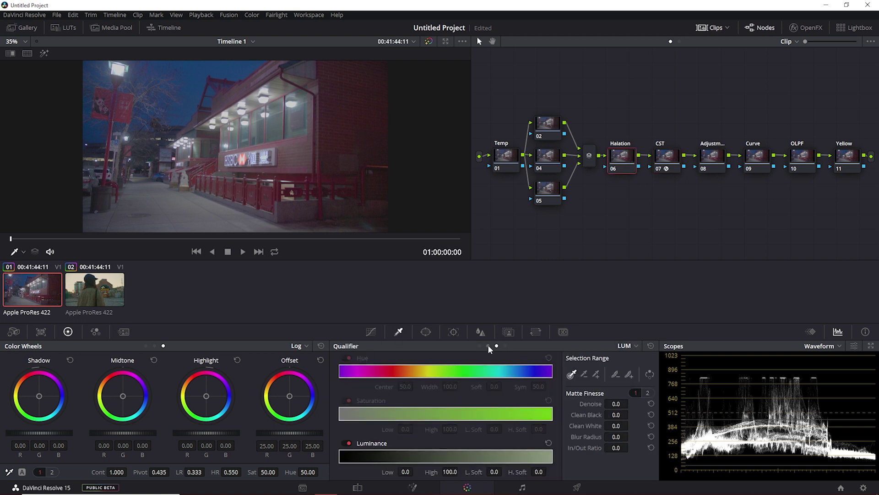
left_click(489, 346)
scroll(277, 85, "up", 2)
scroll(277, 85, "up", 2)
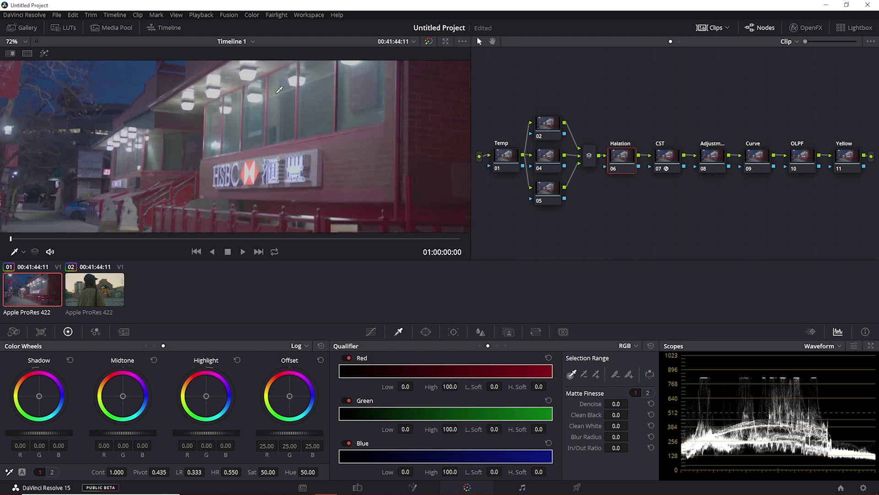
left_click(283, 115)
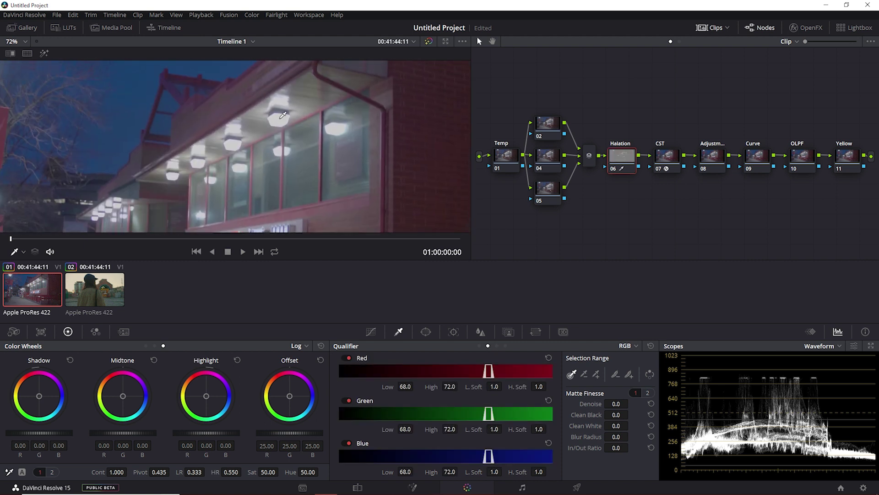
key("shift+h")
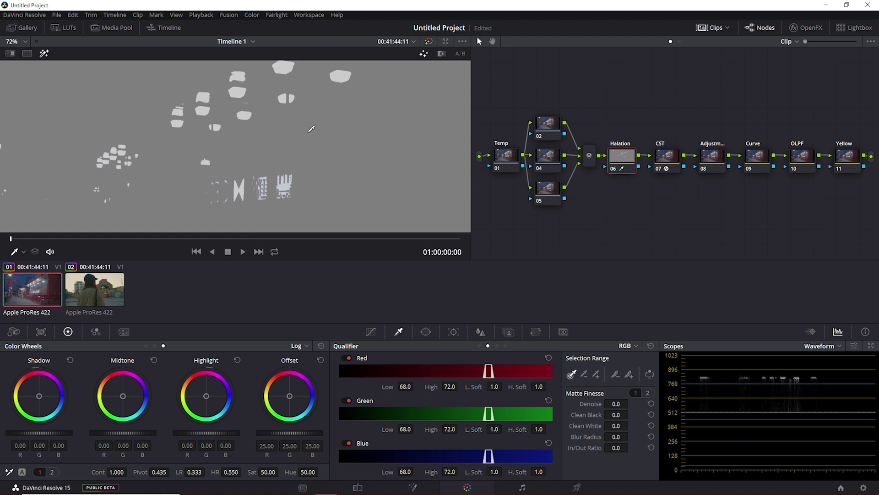
scroll(308, 148, "down", 4)
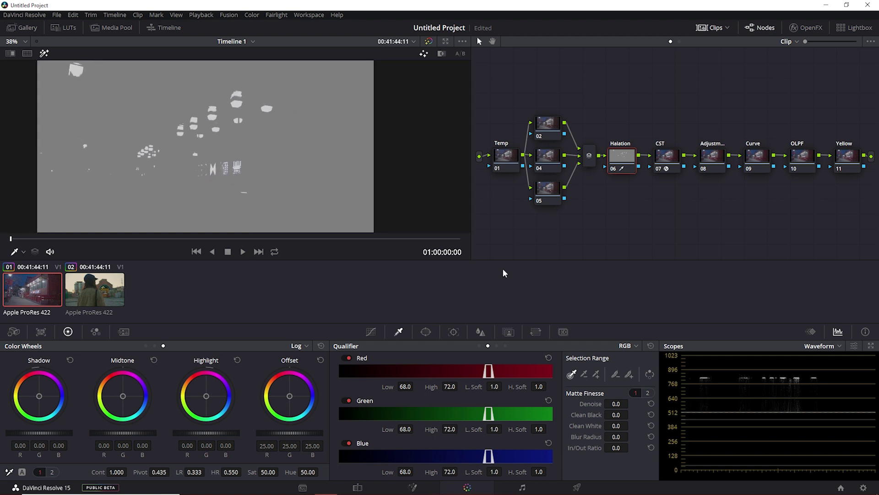
Step: Blur the halation key to a radius of 158.9 and push Offset toward red at 135.41, 51.55, 37.61, then turn off the matte view
mouse_move(610, 436)
left_mouse_down()
mouse_move(664, 436)
mouse_move(624, 437)
left_mouse_up()
left_click_drag(290, 397, 279, 372)
left_click_drag(296, 432, 321, 432)
key("shift+h")
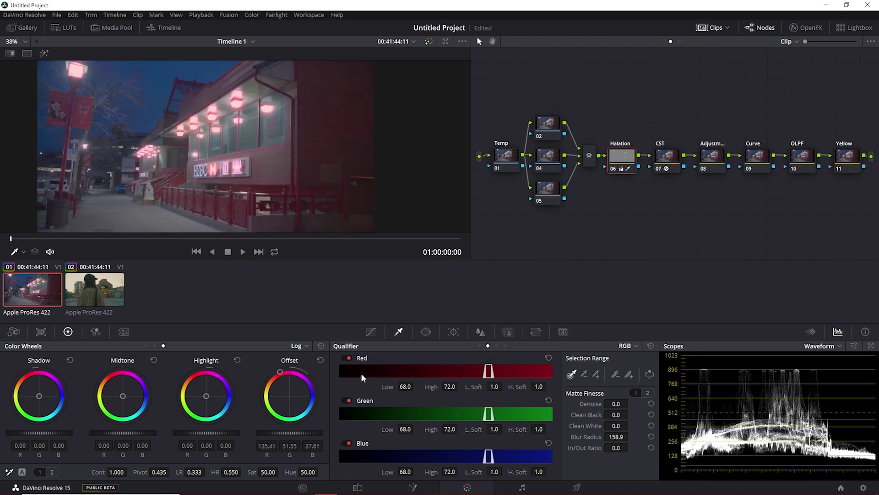
Step: Using the Primaries wheels, tint the Halation node's Lift toward red at Y 1.00, R 0.97, G 0.38, B 0.26 and compare with the node off
left_click(146, 346)
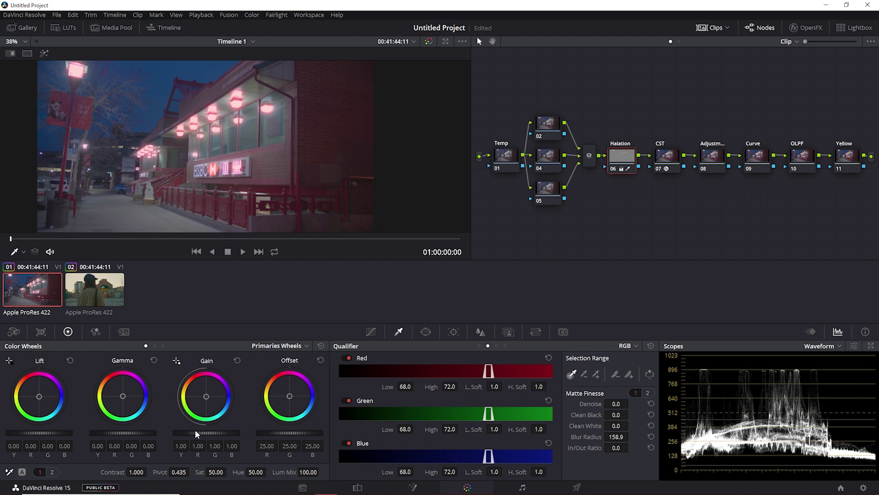
key("ctrl+z")
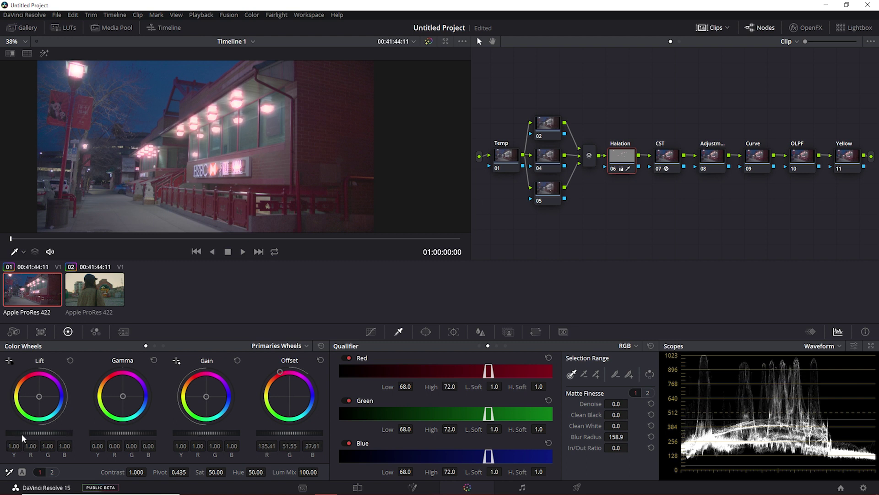
left_click_drag(39, 396, 29, 373)
key("ctrl+d")
key("ctrl+d")
Step: Copy the three parallel nodes 03, 05 and 06 from the 16mm Tungsten Soft still's node graph onto nodes 02, 04 and 05
left_click(29, 30)
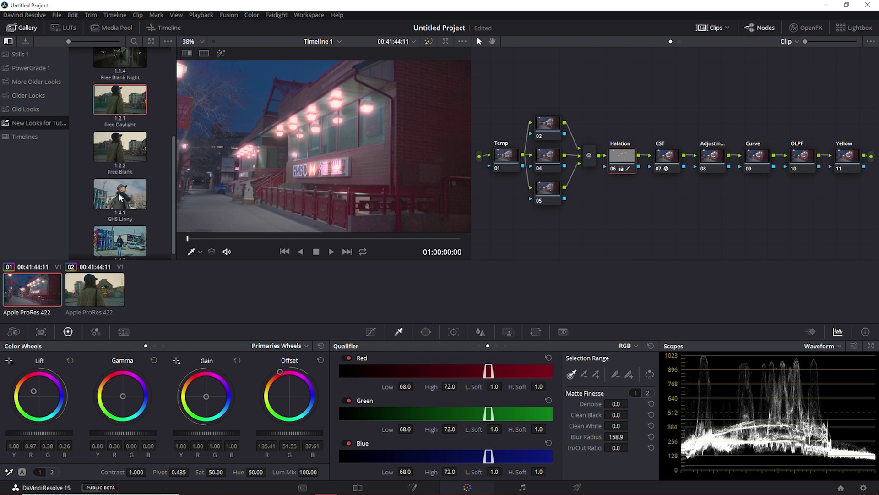
scroll(122, 201, "up", 4)
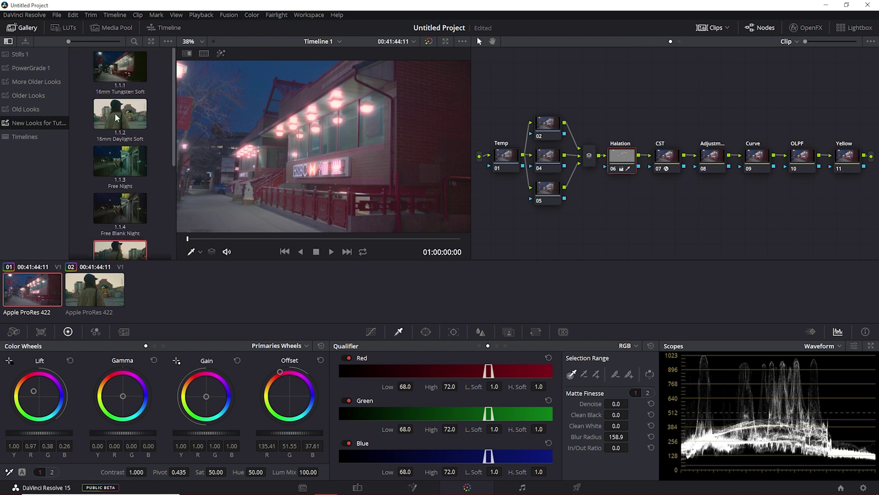
right_click(109, 67)
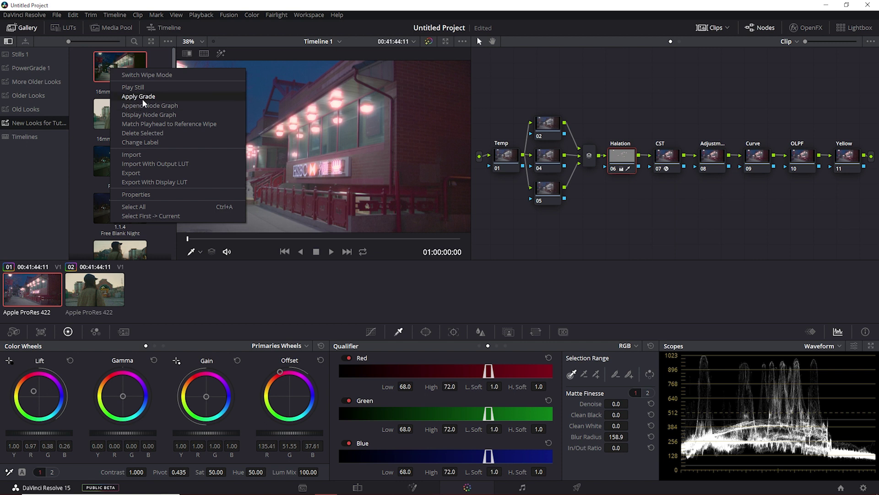
left_click(145, 114)
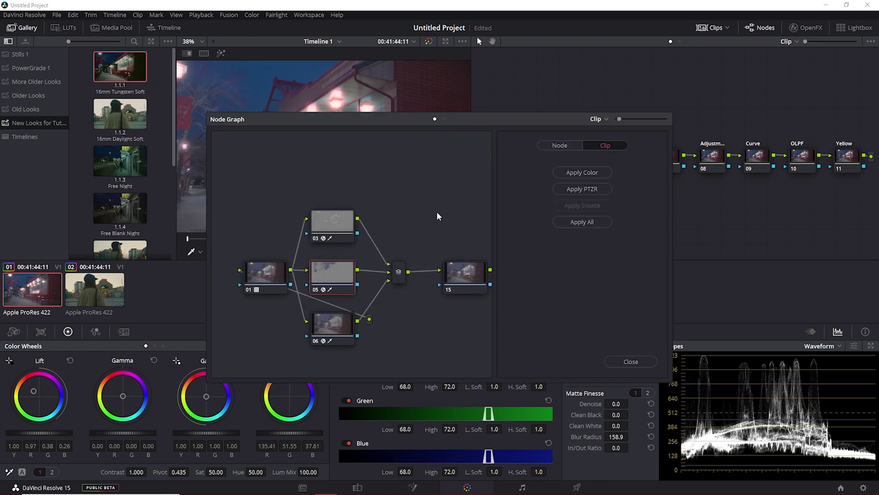
left_click_drag(381, 119, 824, 161)
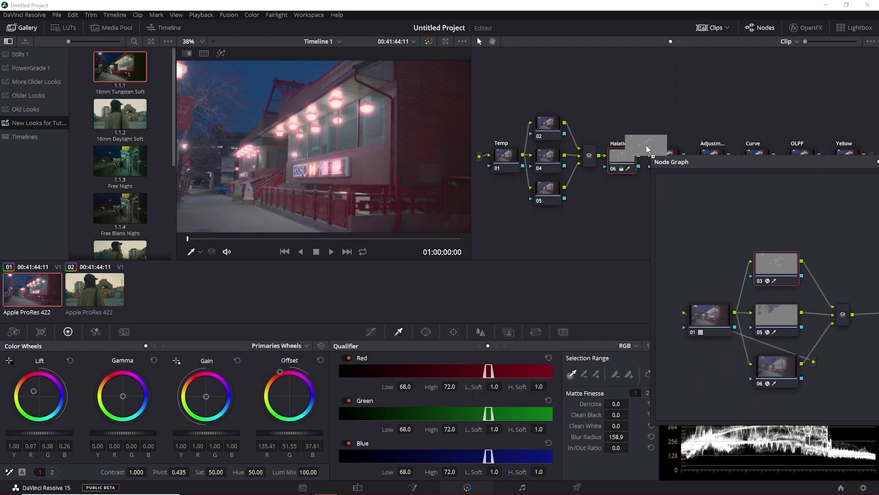
left_click_drag(549, 124, 549, 124)
left_click_drag(769, 312, 545, 154)
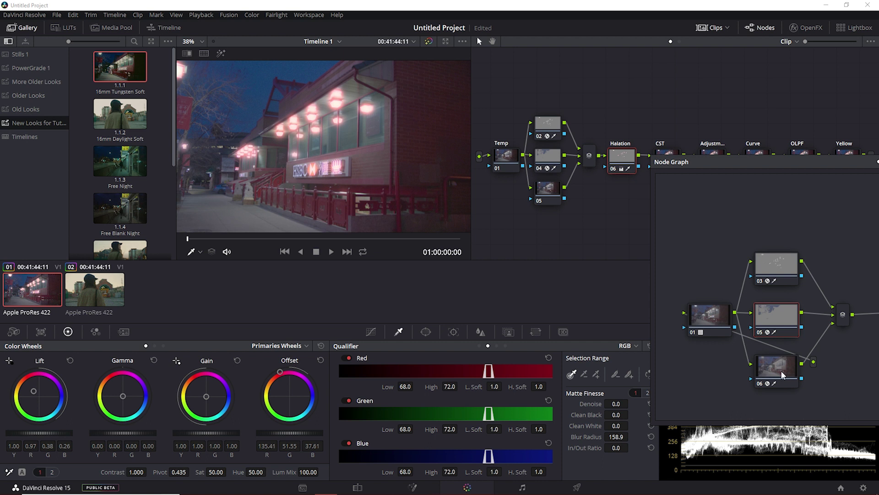
left_click_drag(781, 372, 544, 185)
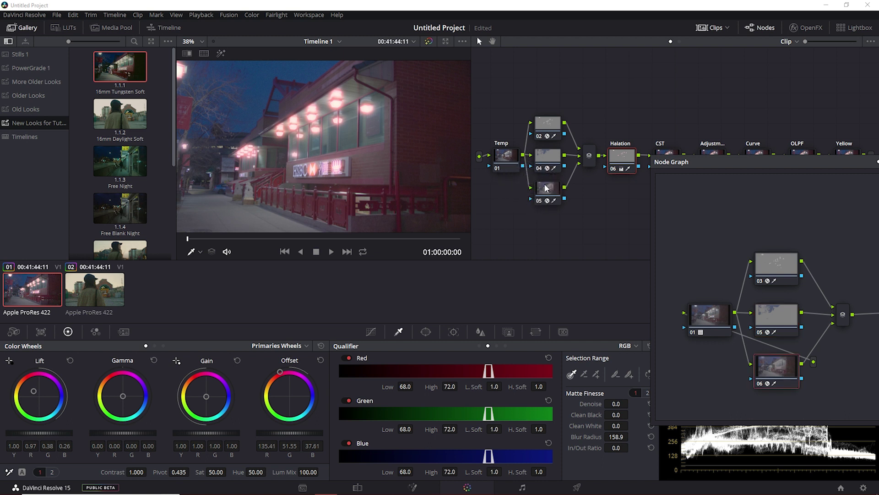
left_click_drag(809, 167, 401, 124)
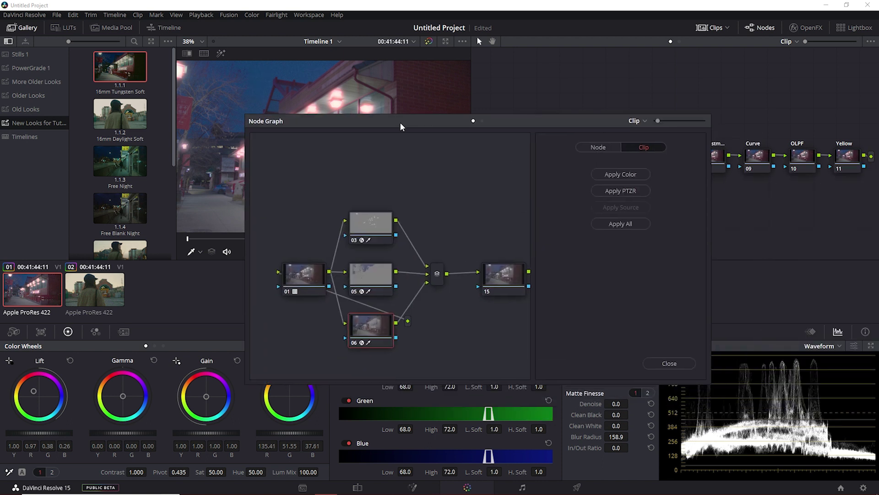
left_click(671, 364)
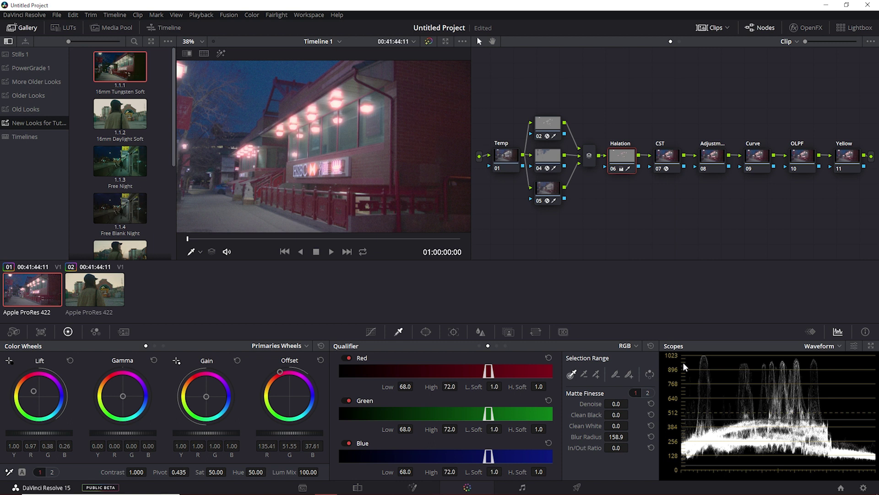
Step: Cool the Temp node by setting Temp to -380 and Tint to -15.50, and hide the Gallery
left_click(52, 472)
left_click_drag(101, 472, 150, 471)
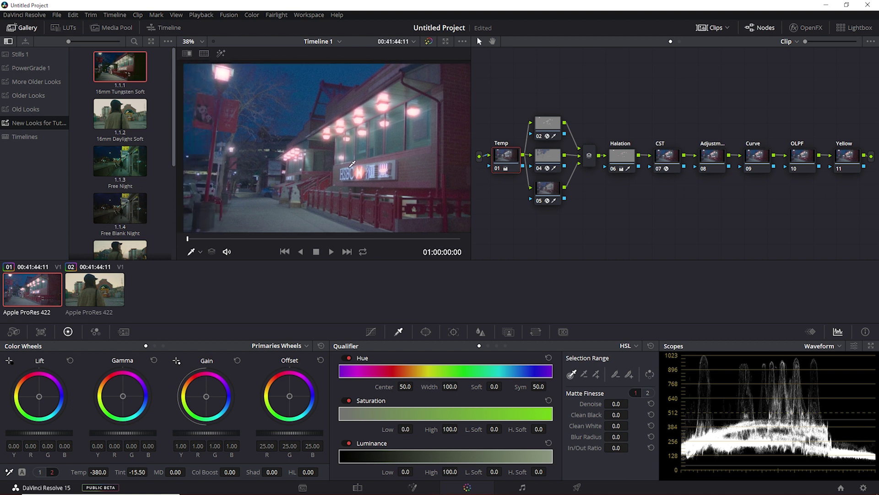
left_click(27, 27)
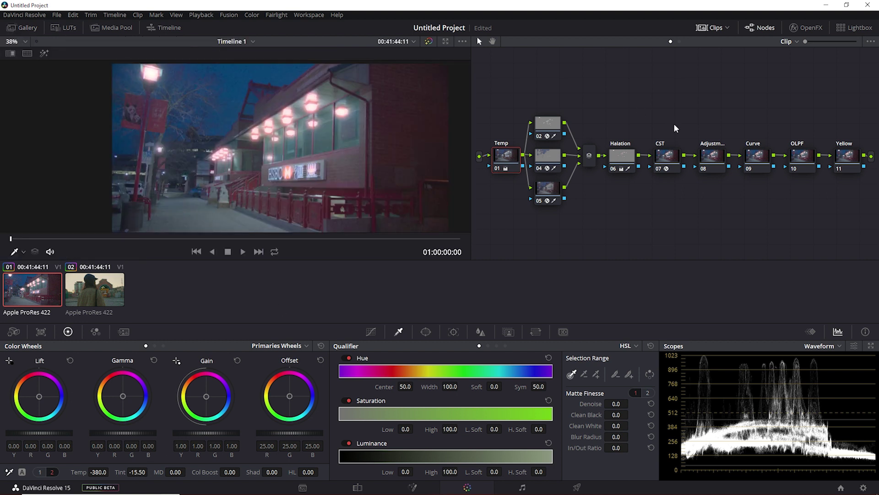
Step: Select the Adjustment node and switch its color wheels to Log mode
left_click(712, 157)
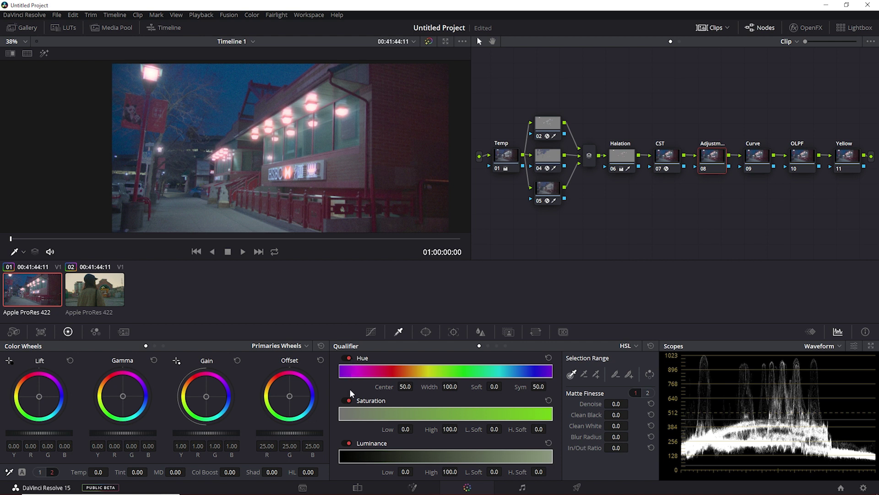
left_click(163, 346)
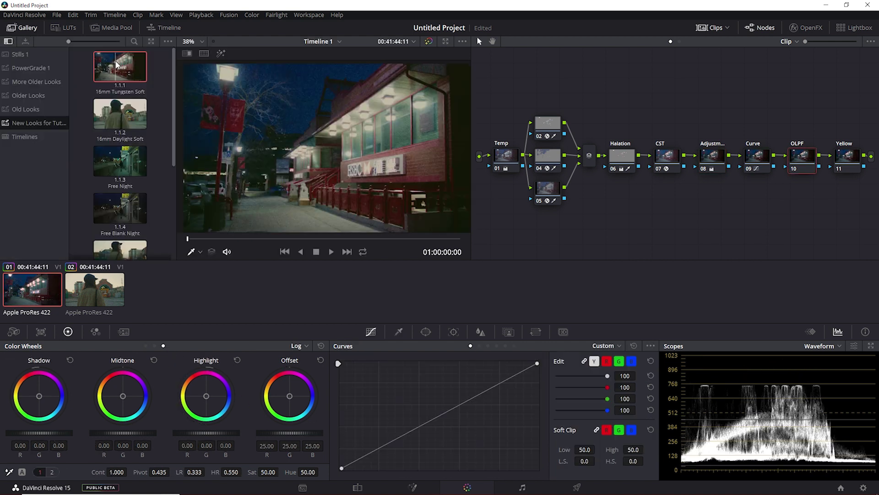
Step: Copy nodes 13 and 14 from the 16mm Tungsten Soft still's node graph onto the OLPF and Yellow nodes
right_click(116, 63)
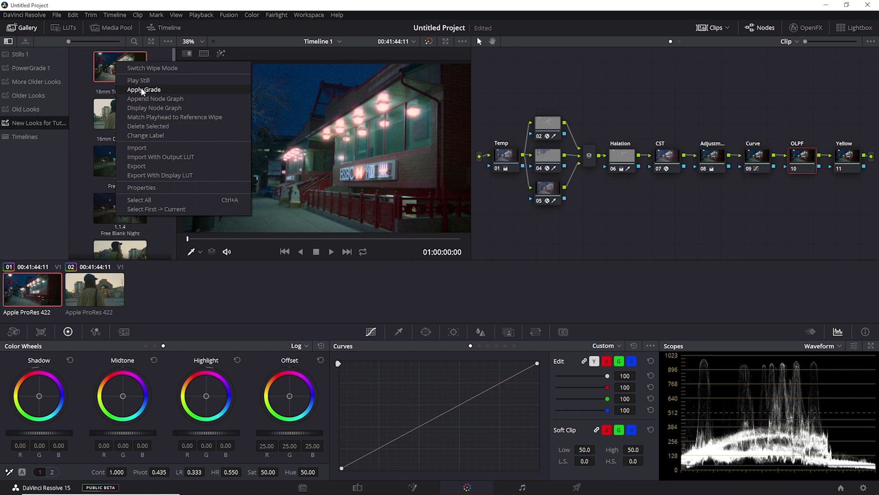
left_click(151, 107)
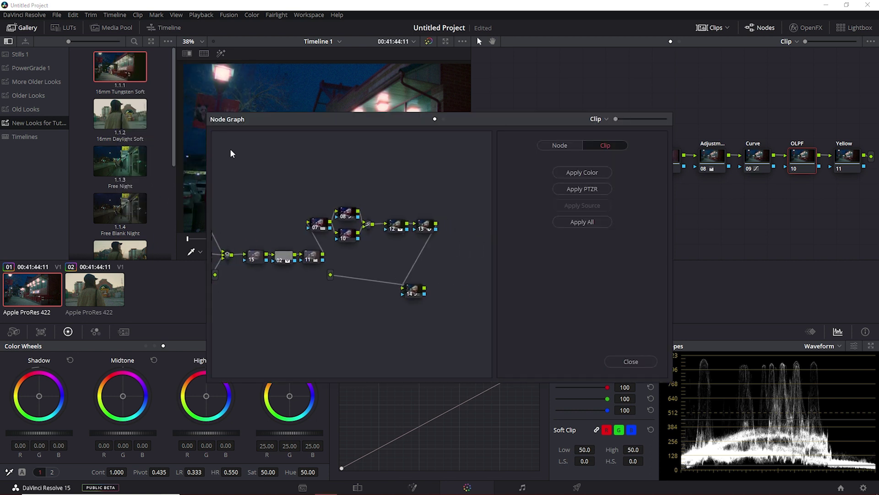
left_click_drag(417, 119, 329, 121)
scroll(321, 238, "up", 3)
scroll(235, 254, "right", 8)
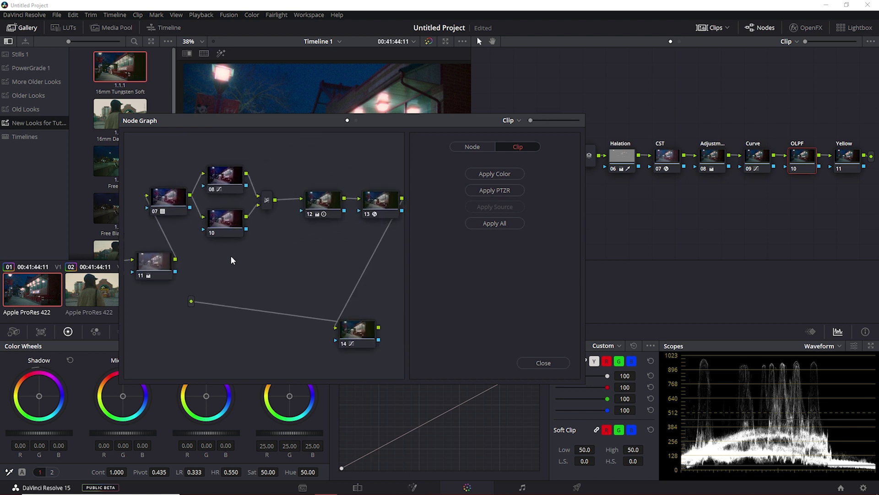
left_click_drag(289, 197, 802, 158)
left_click_drag(284, 120, 313, 205)
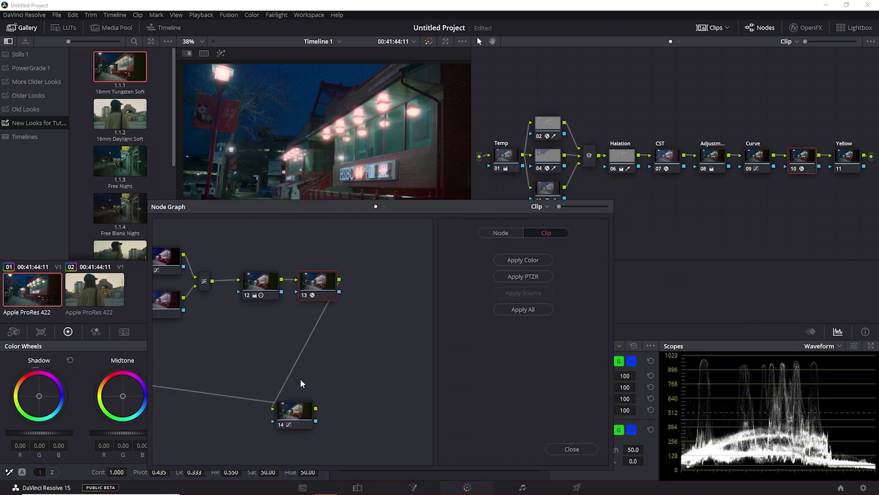
left_click_drag(287, 414, 847, 155)
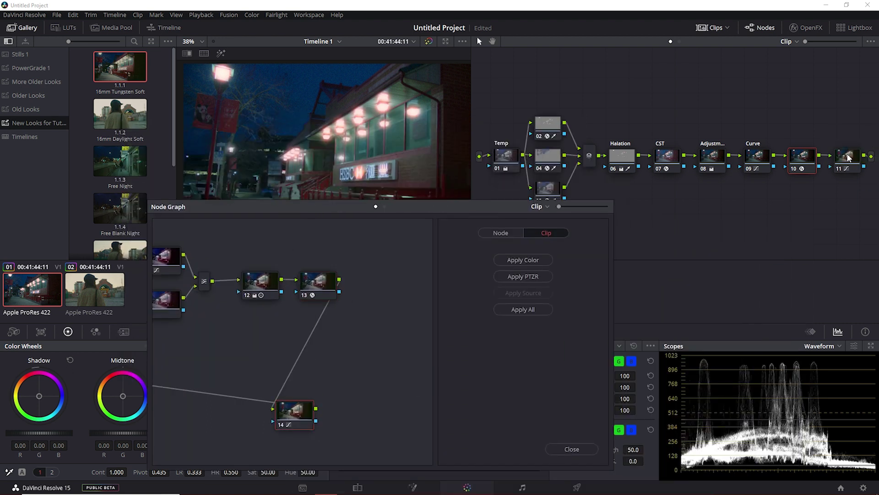
left_click(568, 449)
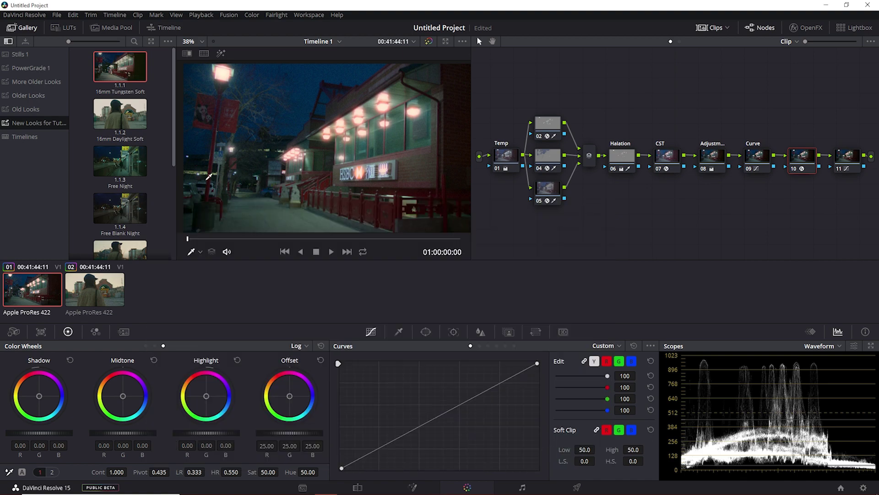
Step: Compare the night clip with and without its grade in full screen, and scrub to 01:00:03:04 to check the look
key("ctrl+f")
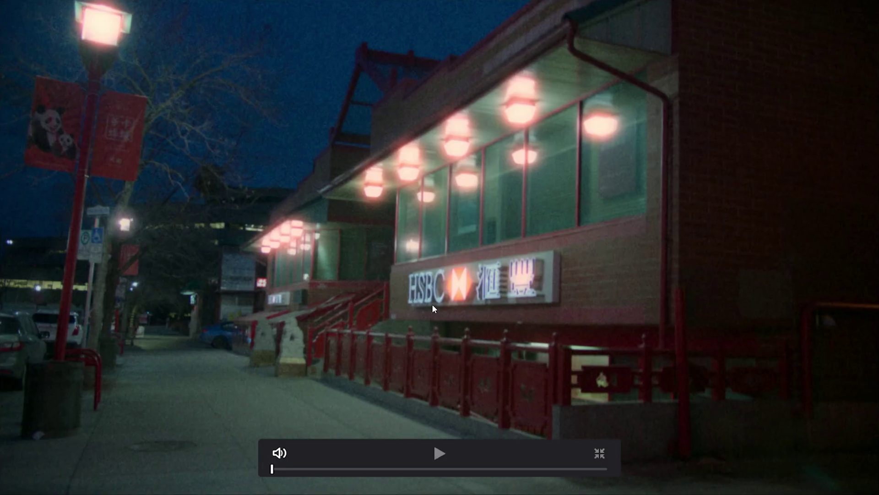
key("shift+d")
key("shift+d")
key("ctrl+f")
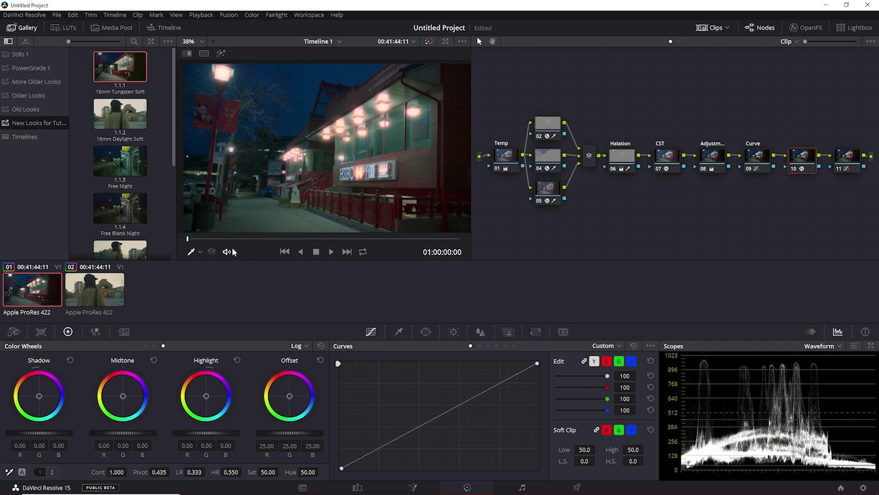
left_click_drag(230, 238, 280, 240)
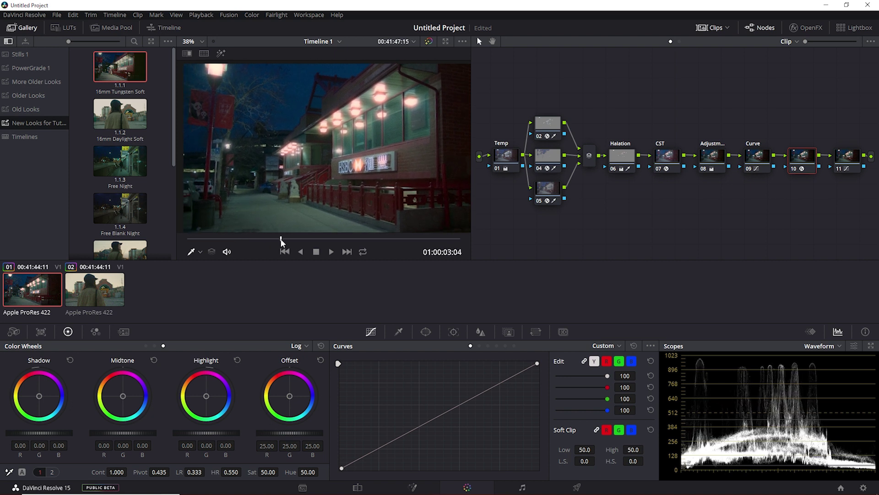
Step: Select the daytime clip 02, hide the Gallery, and copy the full node grade from clip 01 onto it
left_click(94, 290)
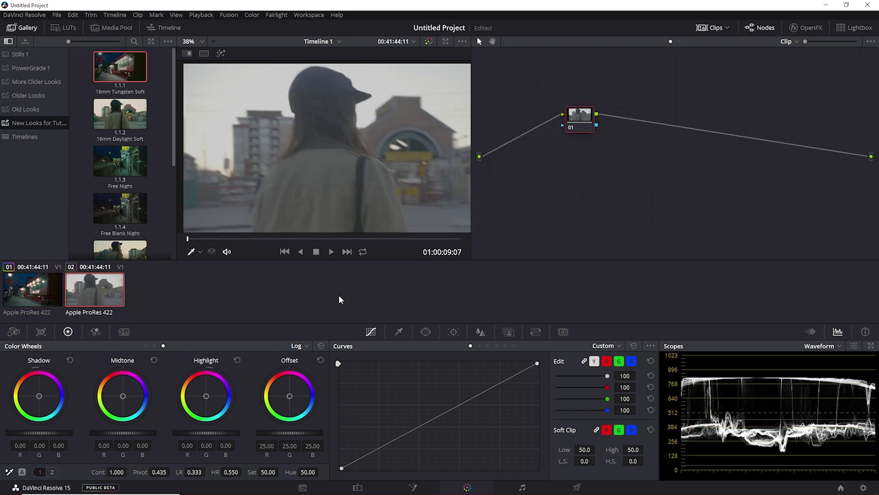
left_click(27, 30)
scroll(369, 180, "down", 3)
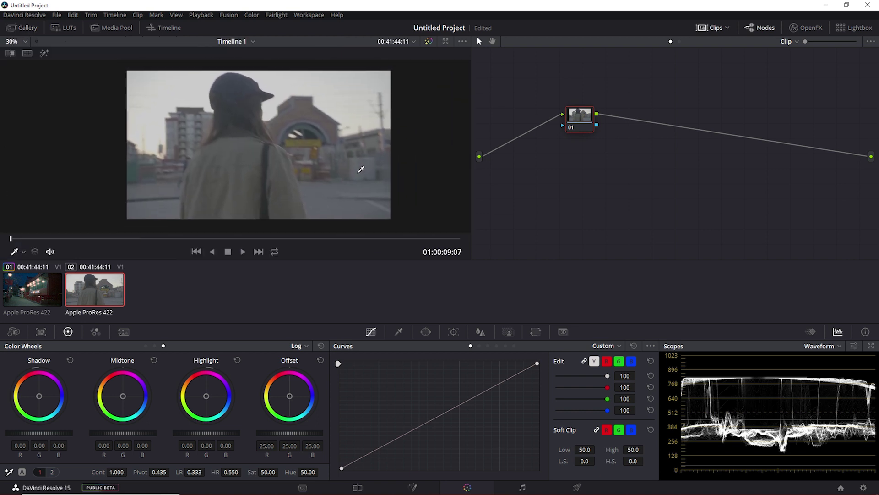
scroll(340, 172, "up", 1)
middle_click(32, 293)
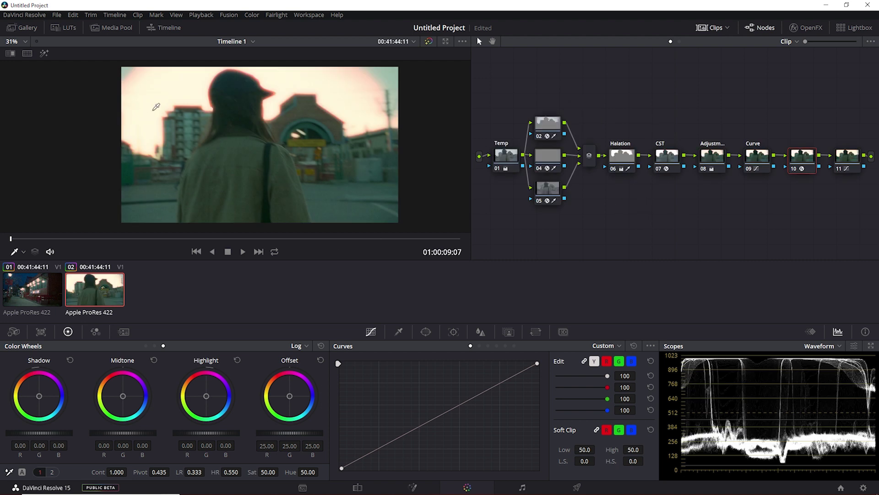
Step: Reset the grade of the Halation node on the daytime clip
left_click(622, 166)
right_click(618, 154)
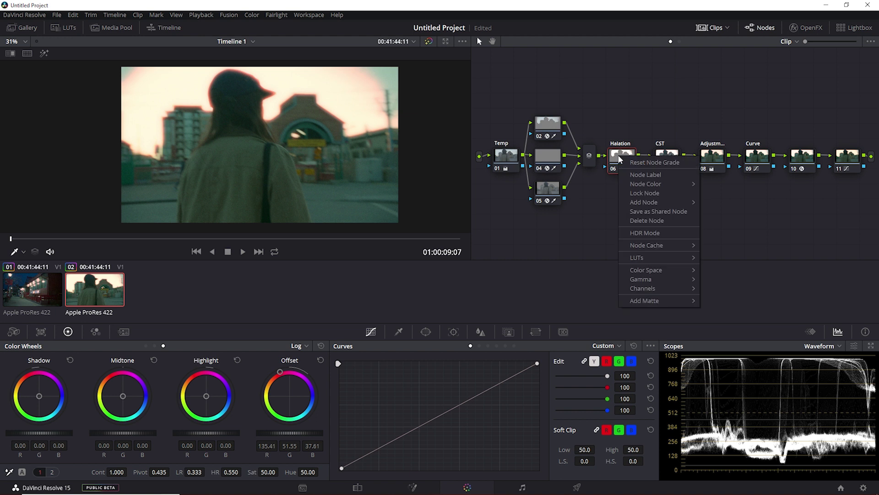
left_click(636, 164)
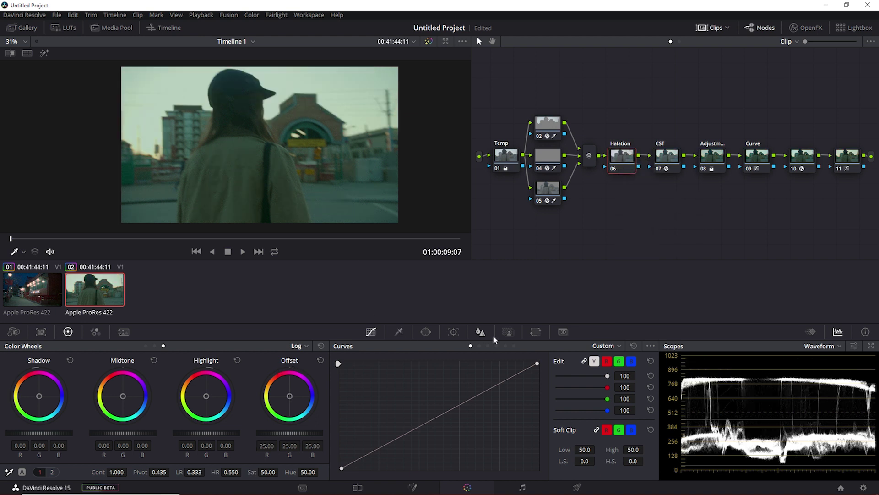
Step: Key the bright sky on the Halation node with the luminance qualifier and display the highlighted selection
left_click(505, 345)
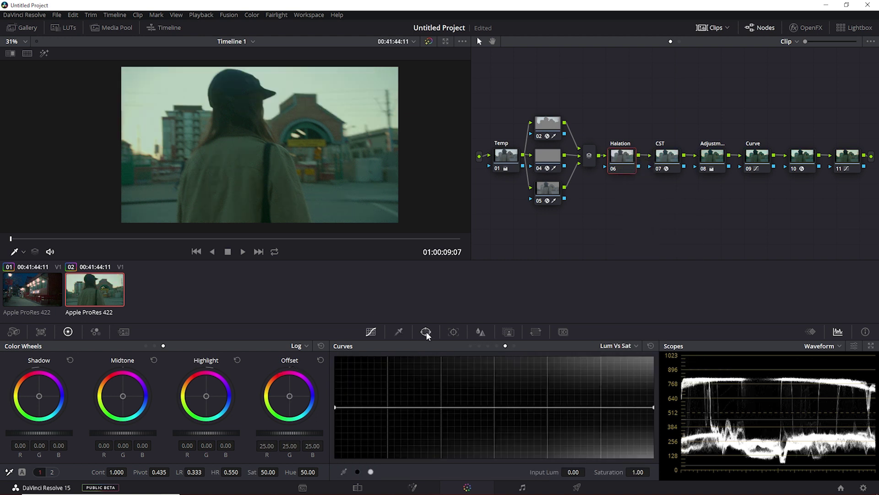
left_click(426, 331)
left_click(496, 345)
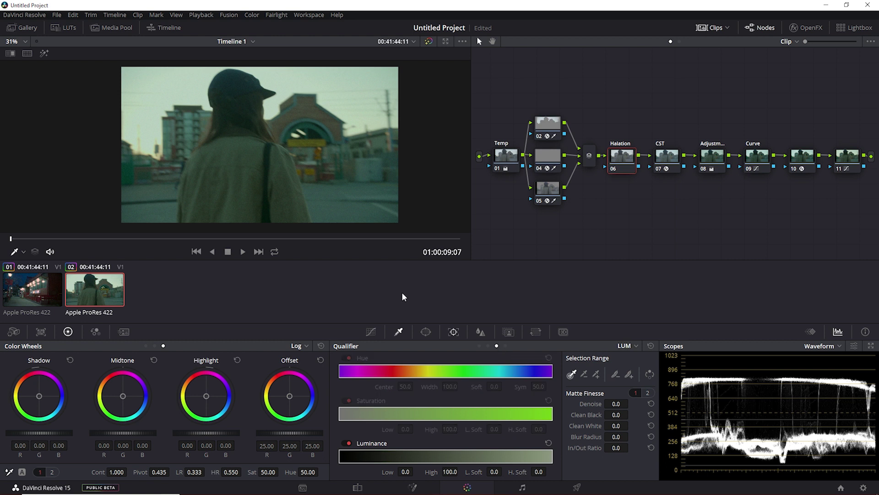
left_click(189, 82)
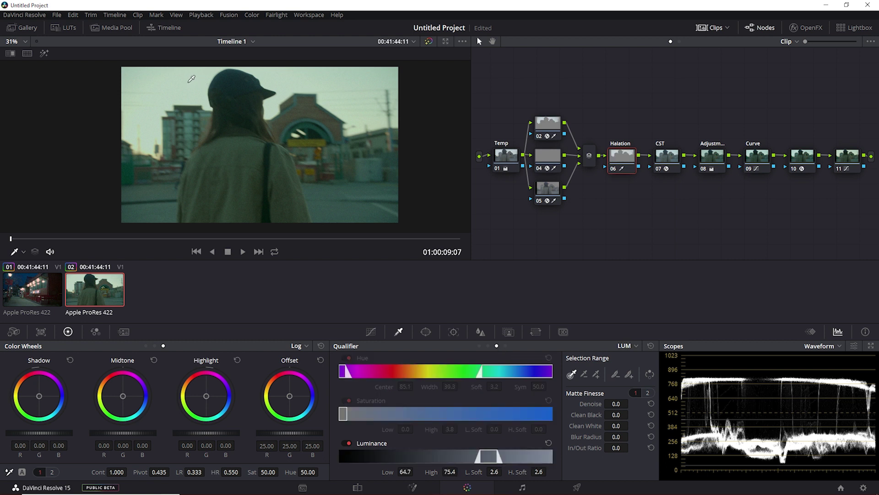
key("shift+h")
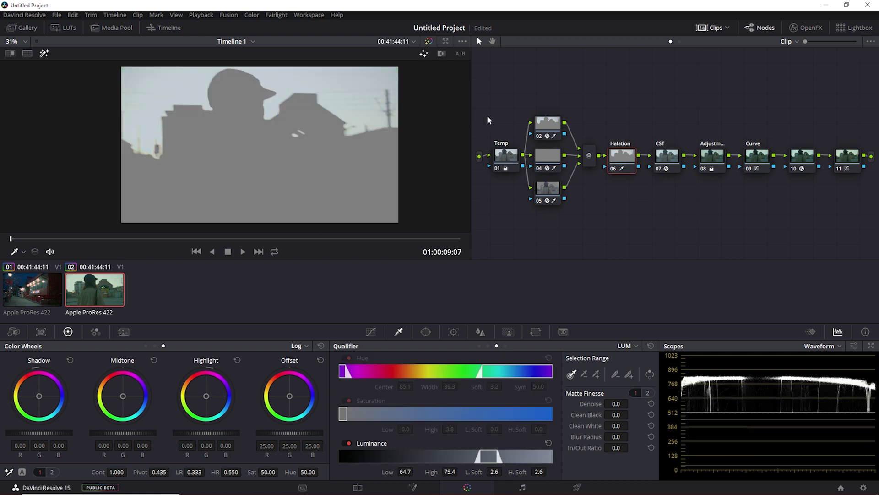
Step: Find the EdgeDetect effect by searching for "edge" in the OpenFX library and apply it to the Halation node
left_click(813, 27)
left_click(758, 59)
key("ctrl+a")
type("edge")
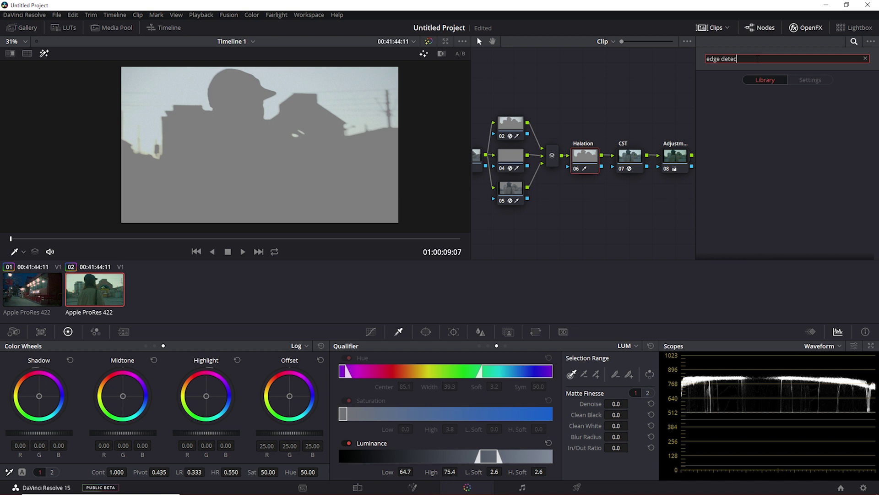
key("BackSpace")
key("BackSpace")
key("BackSpace")
key("BackSpace")
key("BackSpace")
key("BackSpace")
key("BackSpace")
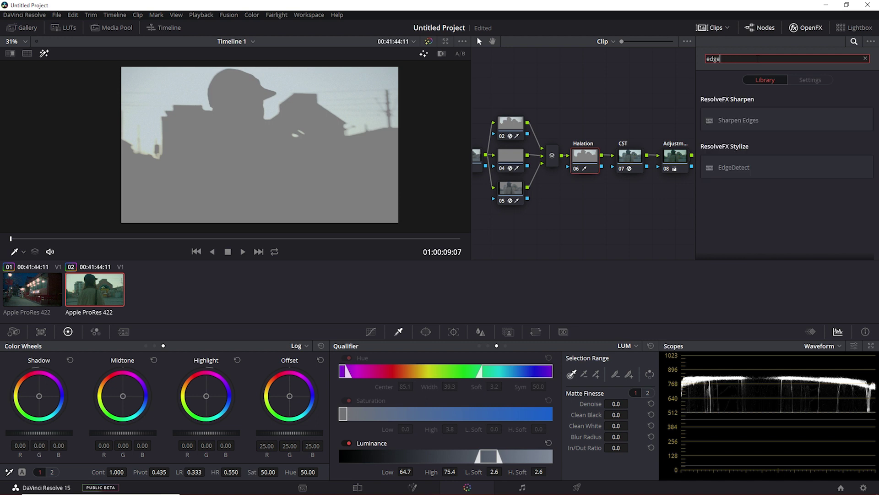
left_click_drag(733, 167, 583, 158)
Step: Set the EdgeDetect mode to Grayscale Edges and its edge color to dark red #550000
left_click(780, 116)
left_click(777, 130)
left_click(775, 134)
left_click(322, 205)
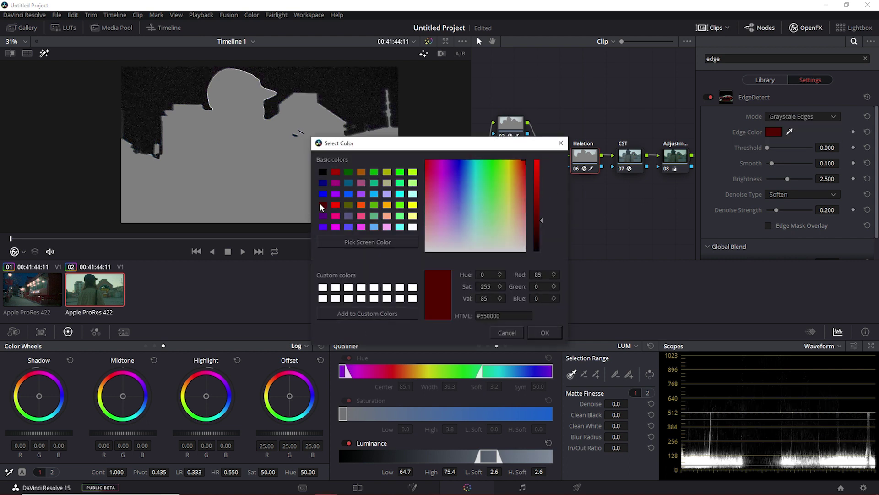
left_click(545, 333)
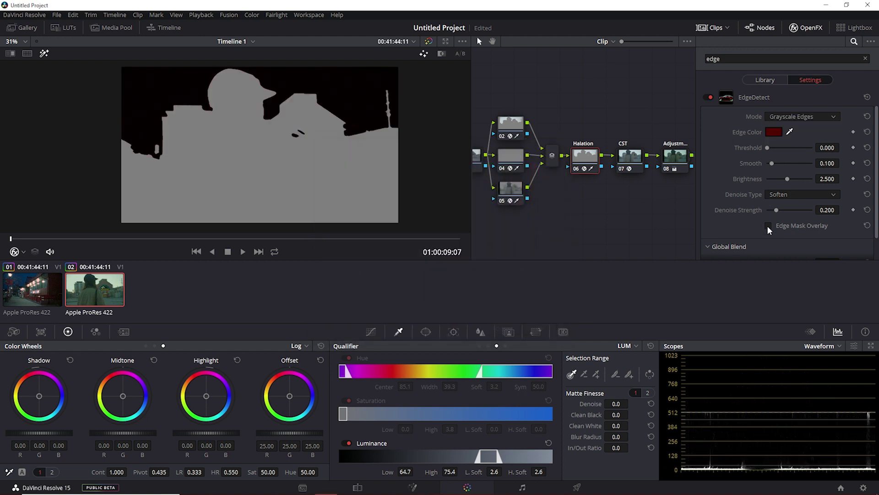
Step: Enable Edge Mask Overlay, set Denoise Type to Sharpen, Brightness to 0.775 and Denoise Strength to 1.000, raise Smooth slightly, and hide the effects library
left_click(768, 226)
left_click(778, 193)
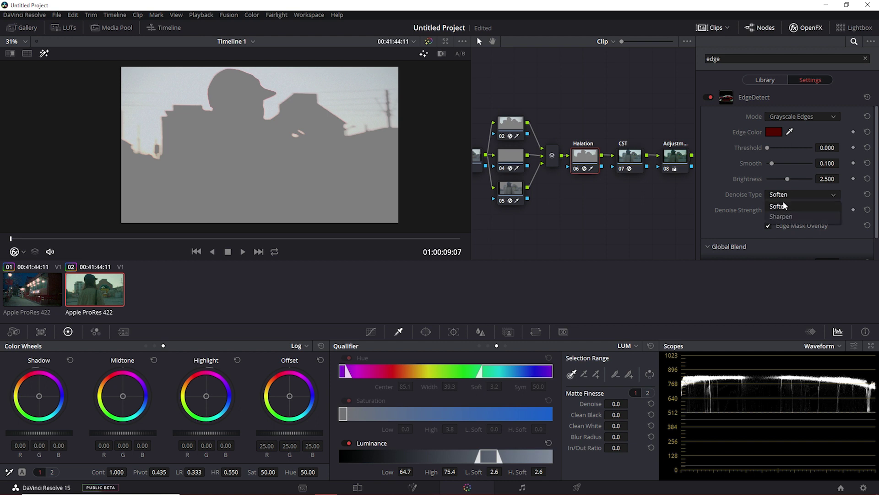
left_click(781, 216)
left_click_drag(786, 179, 769, 177)
left_click_drag(776, 209, 816, 216)
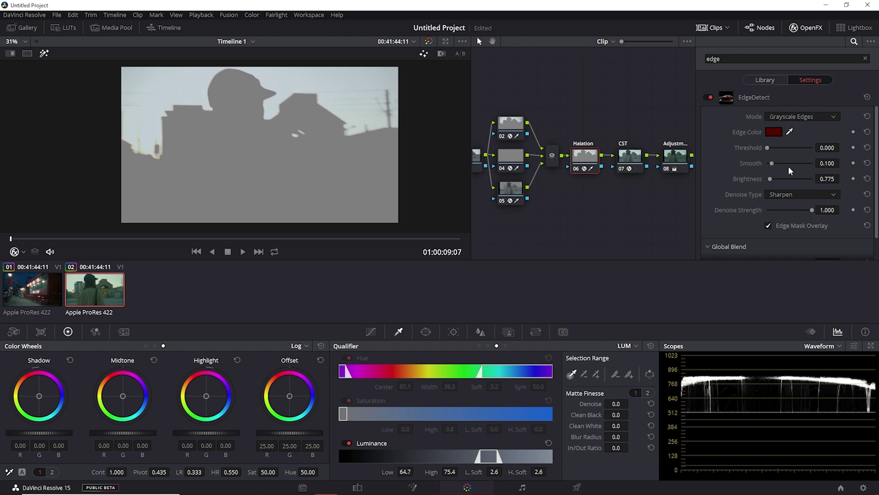
left_click_drag(772, 163, 774, 164)
left_click(804, 28)
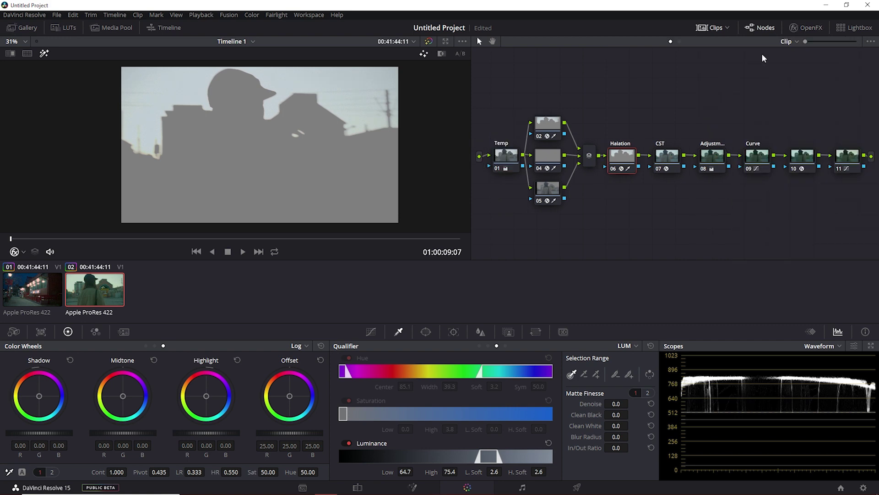
Step: Turn off the highlight display and scrub through the daytime clip in full screen to check the halation
key("shift+h")
key("ctrl+f")
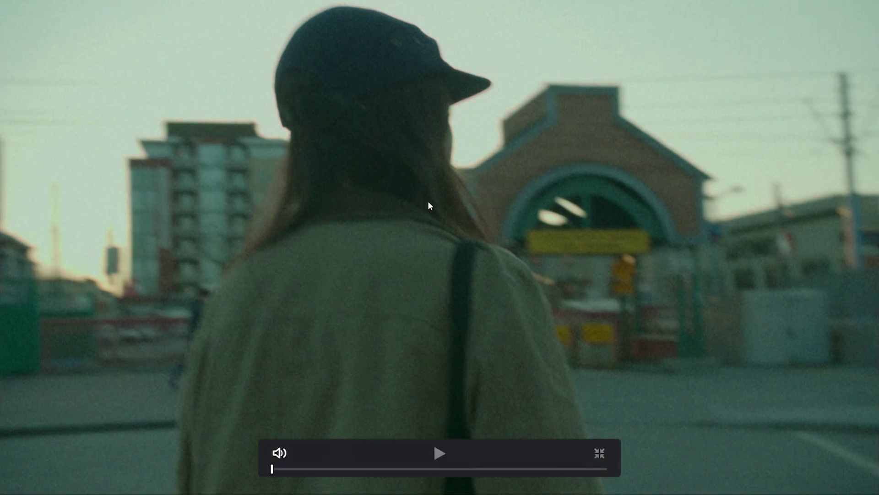
left_click_drag(387, 469, 397, 471)
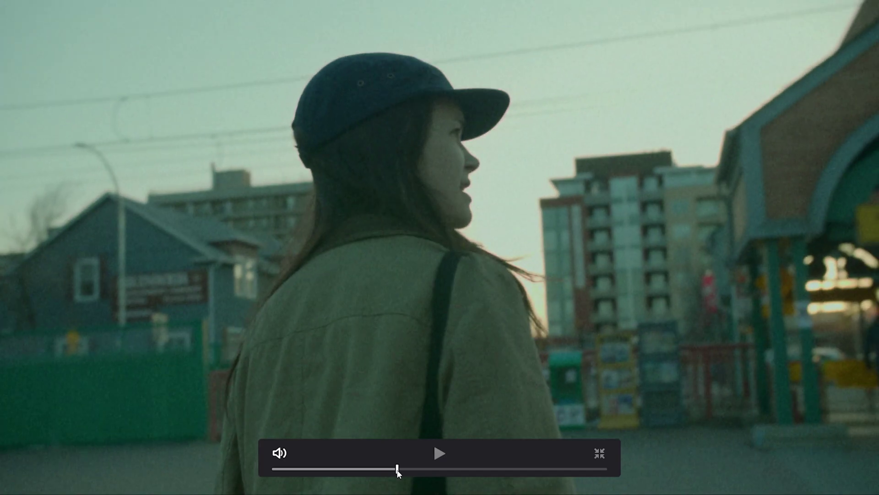